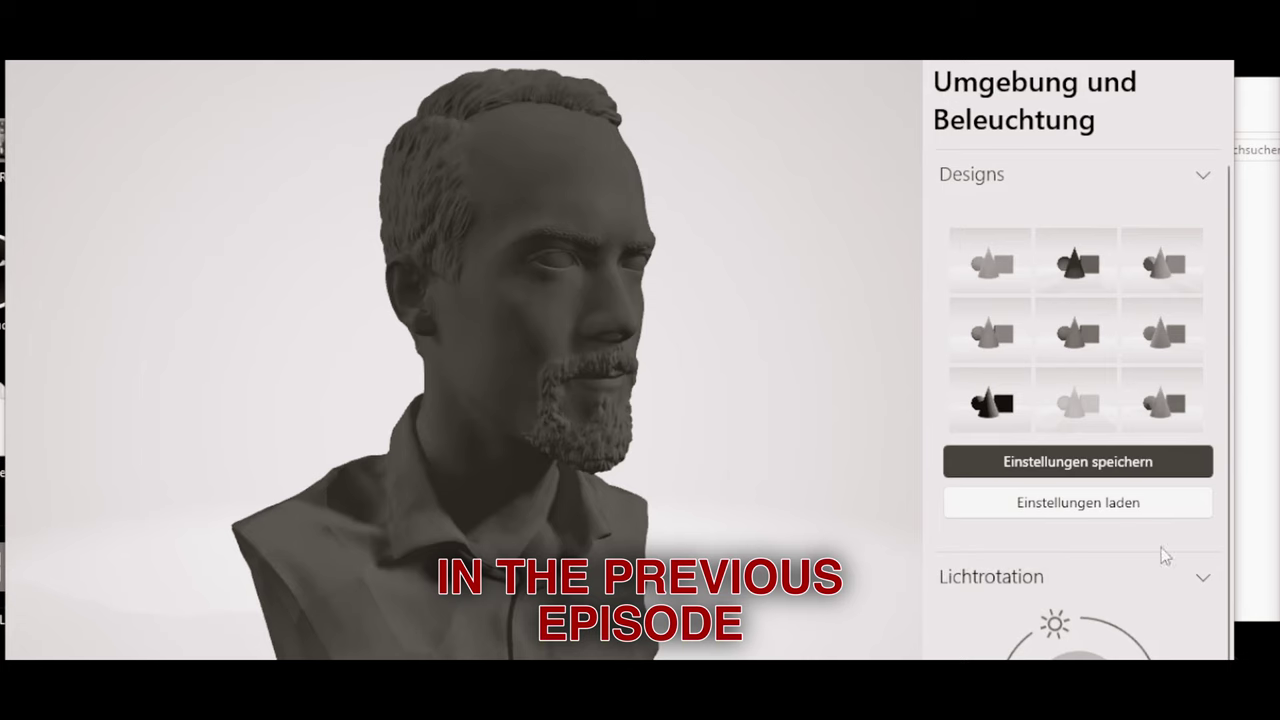
Step: Swing the light around the scanned bust and turn the bust to check its shading from several angles
mouse_move(1056, 628)
mouse_down()
mouse_move(1005, 655)
mouse_move(1072, 620)
mouse_up()
mouse_move(747, 496)
mouse_down()
mouse_move(640, 481)
mouse_move(680, 529)
mouse_move(749, 520)
mouse_up()
scroll(617, 337, up, 5)
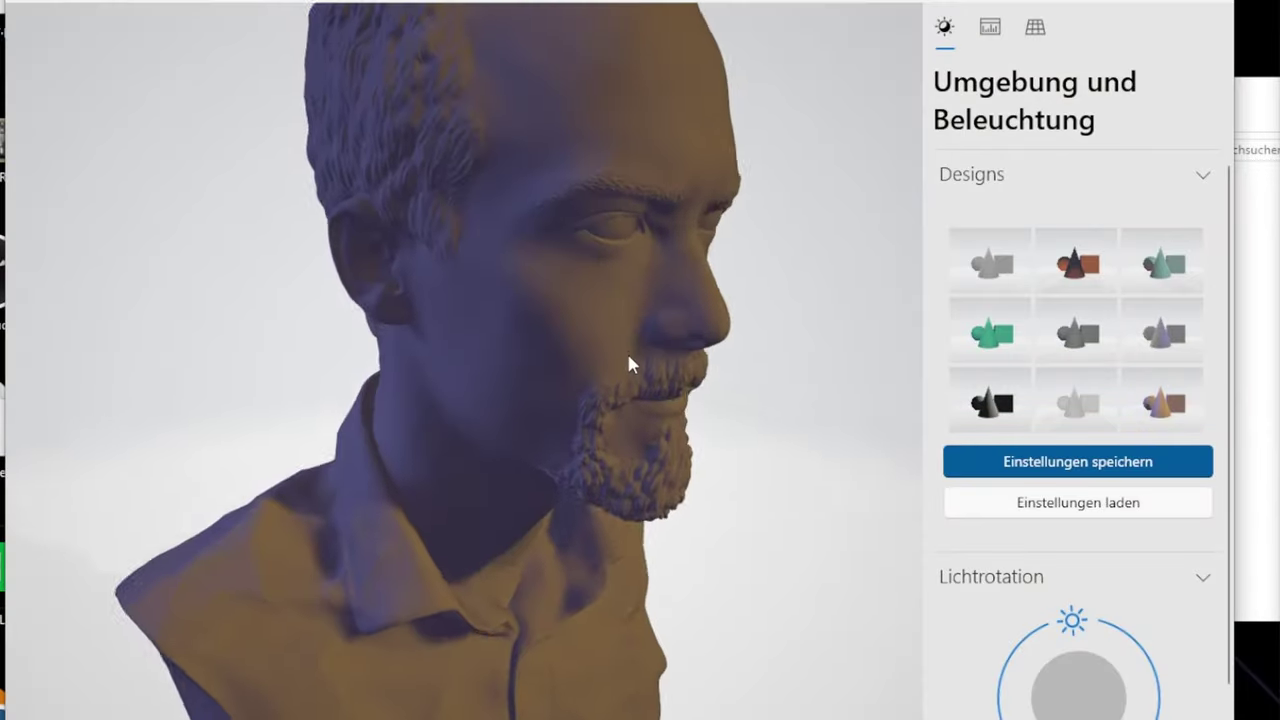
drag(623, 363, 543, 307)
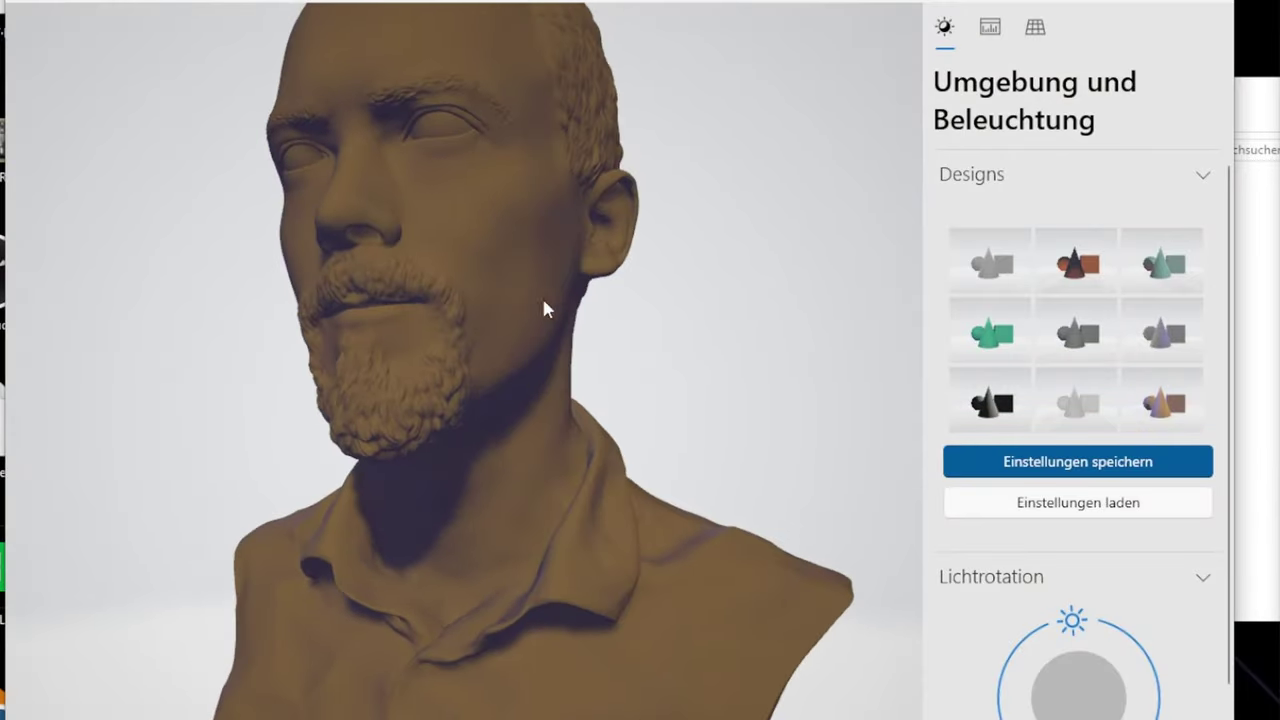
mouse_move(1059, 610)
mouse_down()
mouse_move(1067, 620)
mouse_move(1040, 630)
mouse_move(1017, 677)
mouse_move(1047, 716)
mouse_move(1078, 718)
mouse_move(1140, 690)
mouse_move(1123, 626)
mouse_move(1102, 607)
mouse_move(1051, 608)
mouse_up()
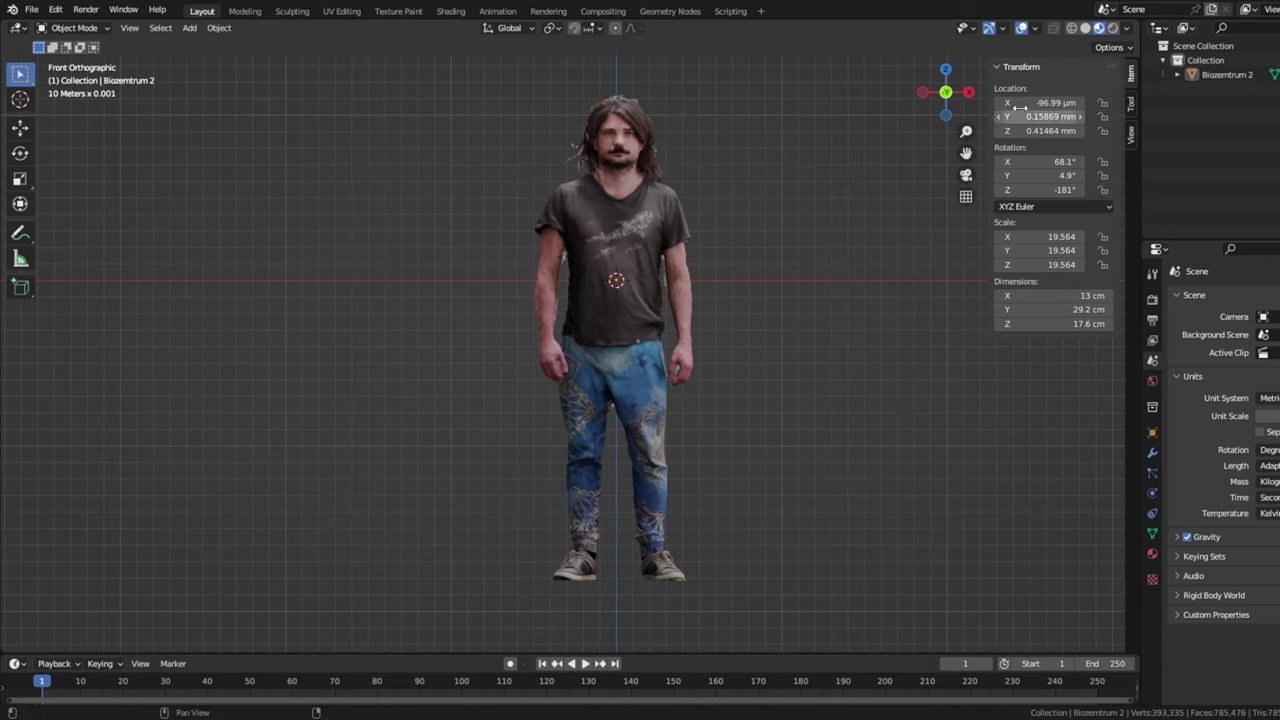
Step: Switch the figure to solid grey shading and orbit around its head
click(1086, 30)
scroll(607, 223, up, 5)
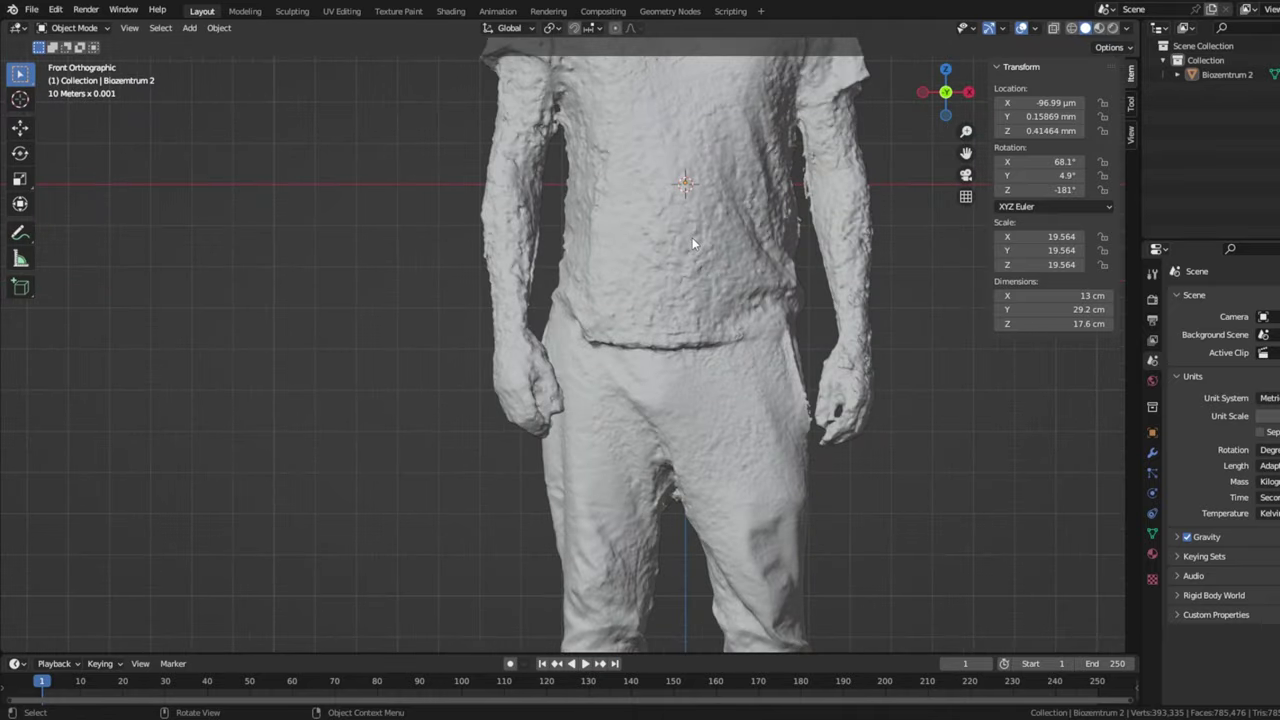
shift+middle_drag(700, 237, 649, 616)
scroll(641, 351, up, 3)
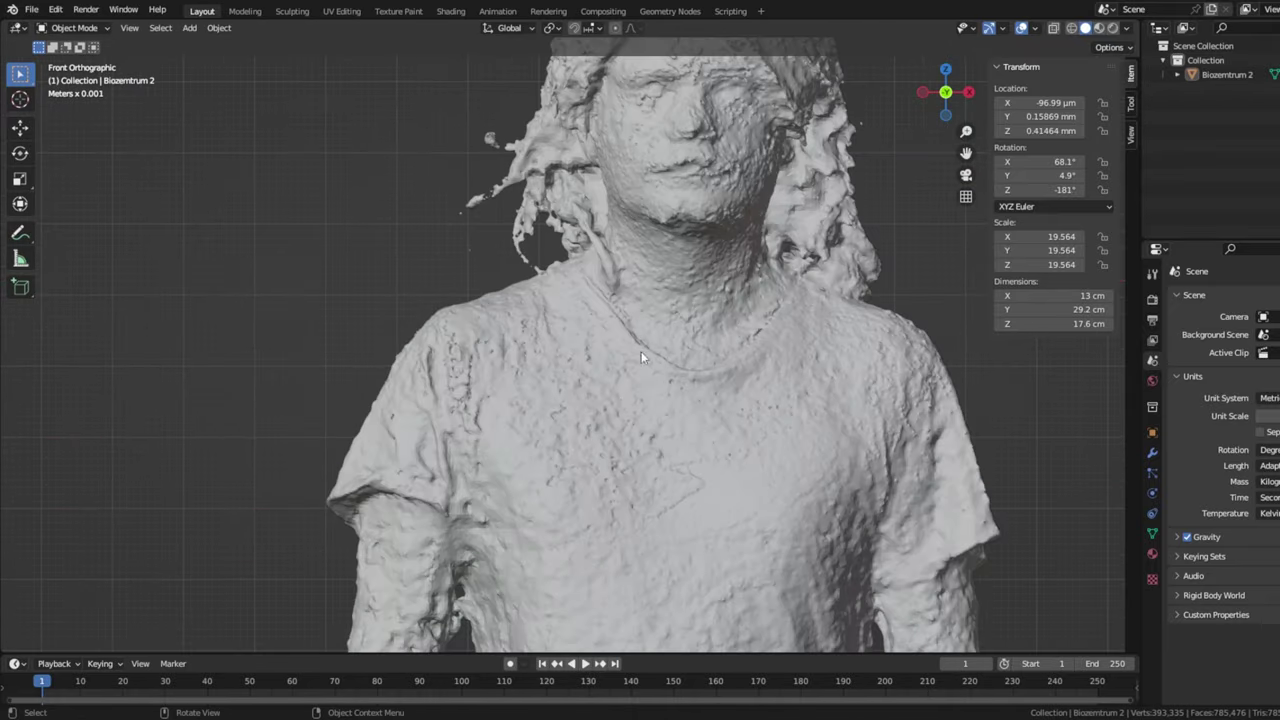
middle_drag(603, 411, 660, 440)
Step: From the front view, duplicate the figure mesh and place the copy over the original
key(KP_1)
key(shift+d)
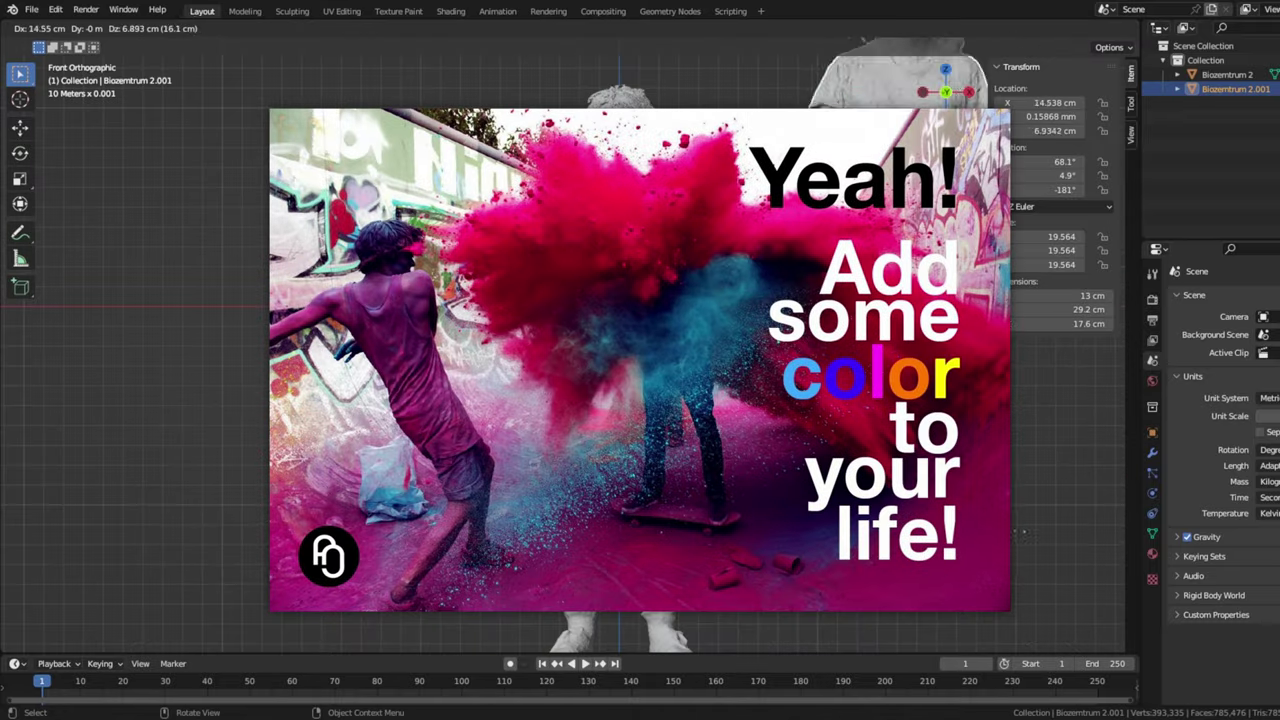
click(606, 265)
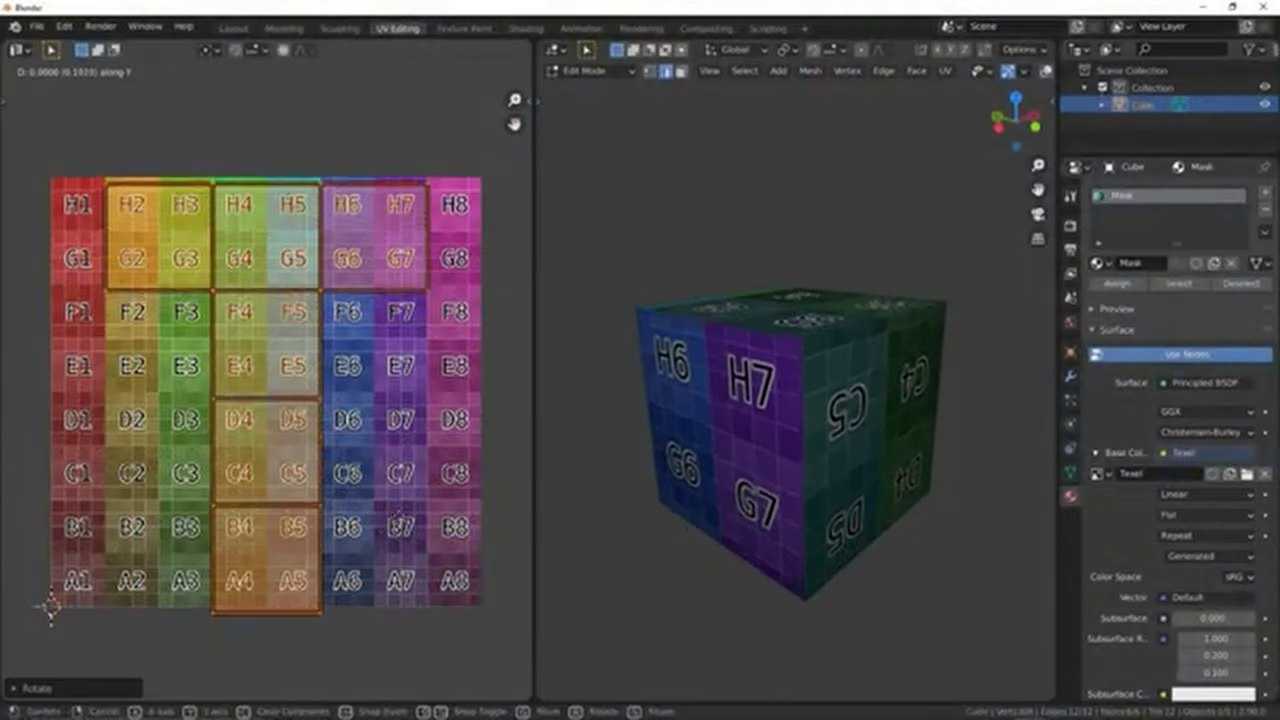
Step: Confirm moving the cube's UV islands upward, then begin scaling them down
click(555, 468)
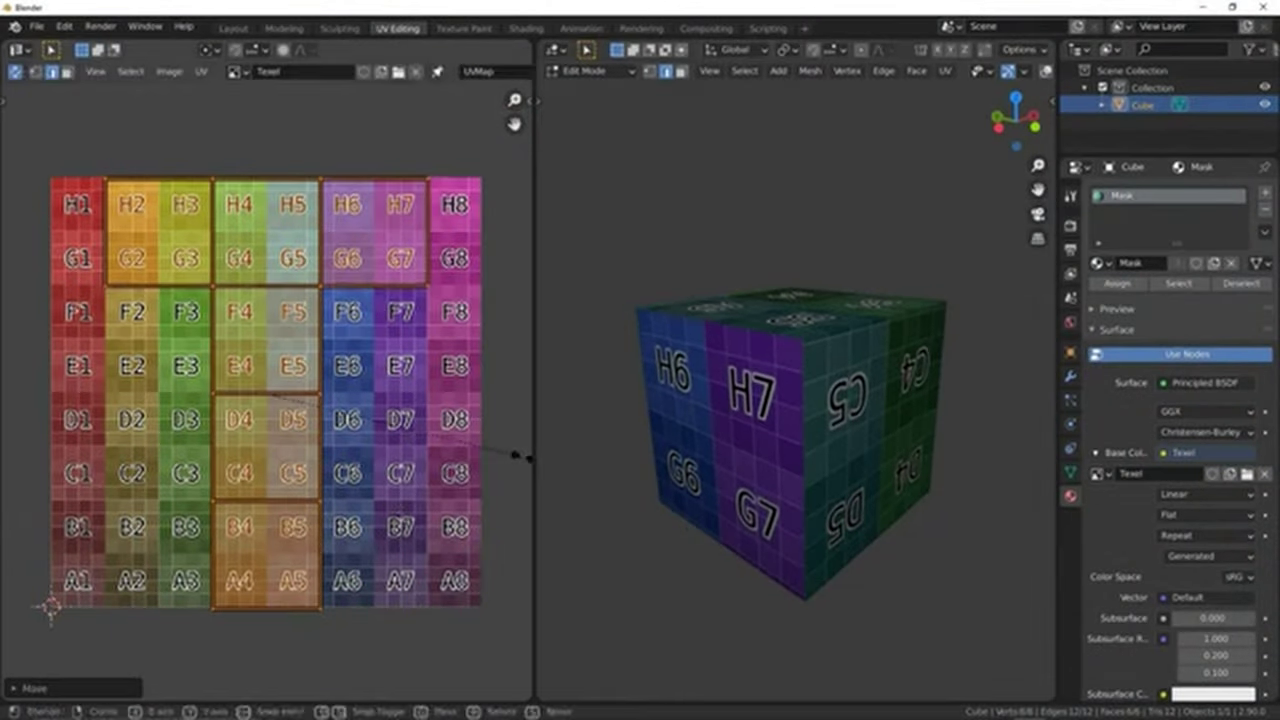
key(s)
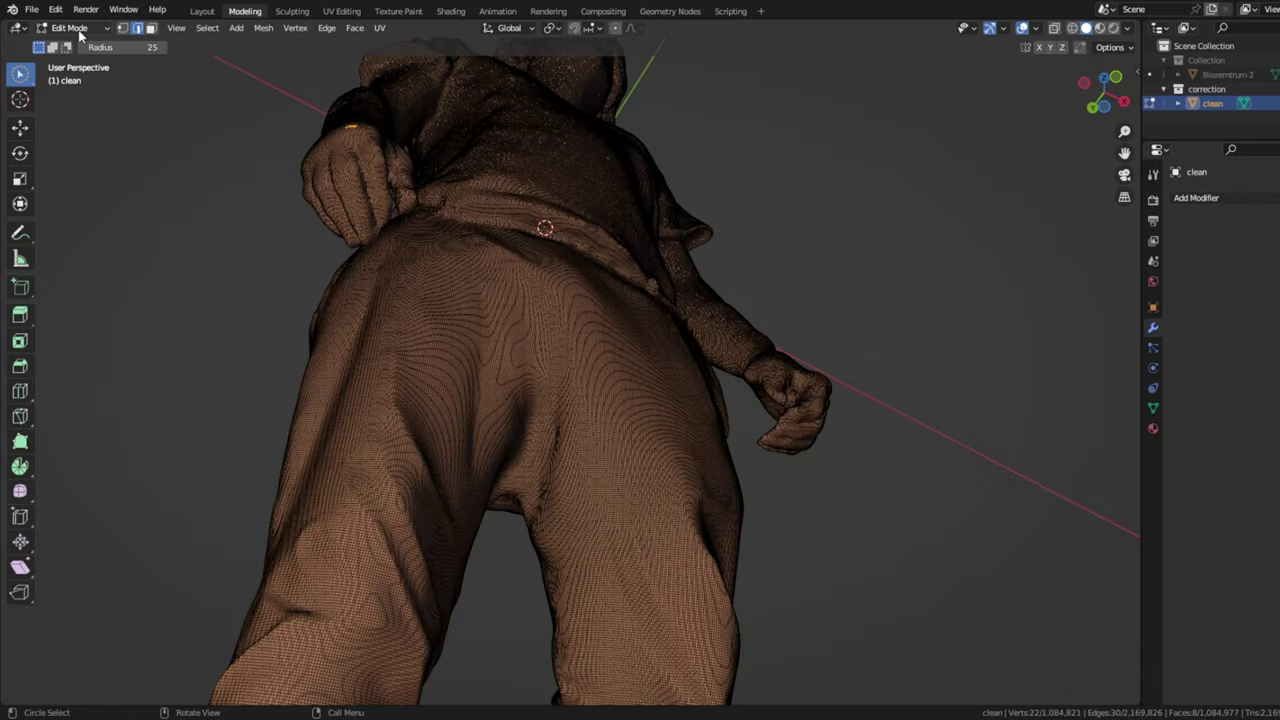
Step: Switch the selection style to Tweak and orbit to inspect the mesh from below
click(80, 29)
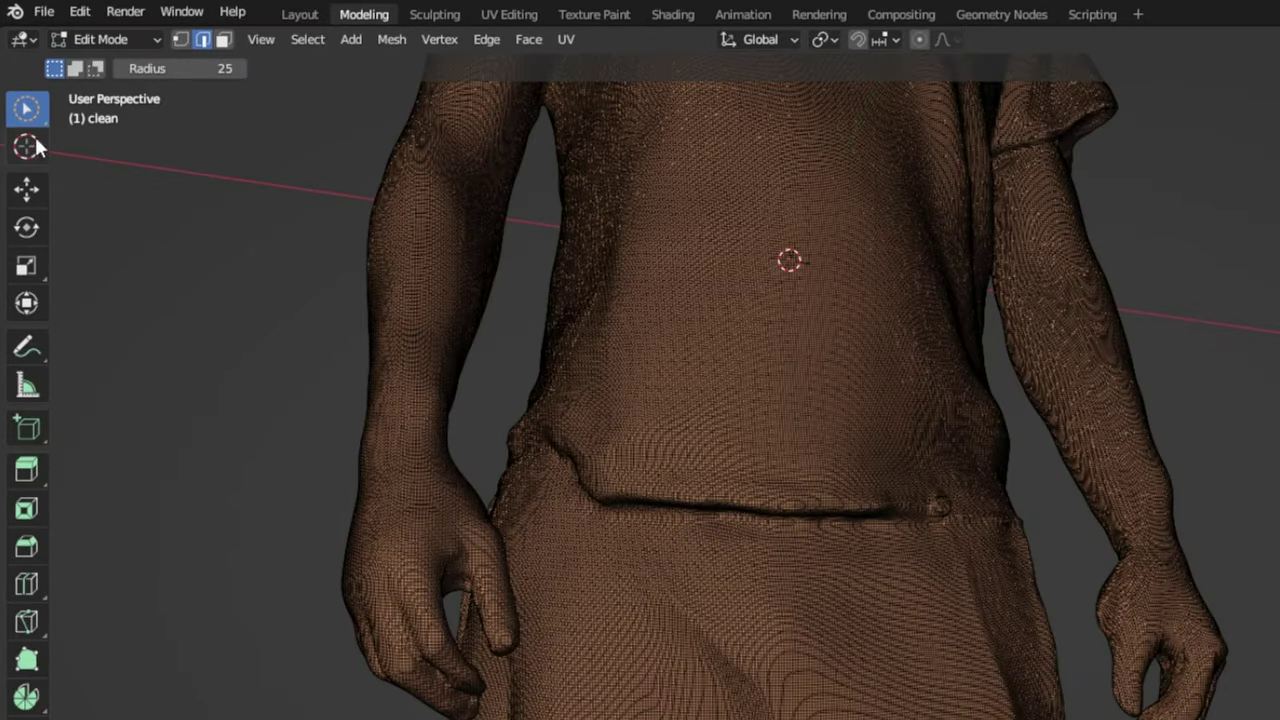
drag(36, 106, 167, 141)
mouse_move(800, 719)
middle_down()
mouse_move(811, 672)
mouse_move(790, 719)
middle_up()
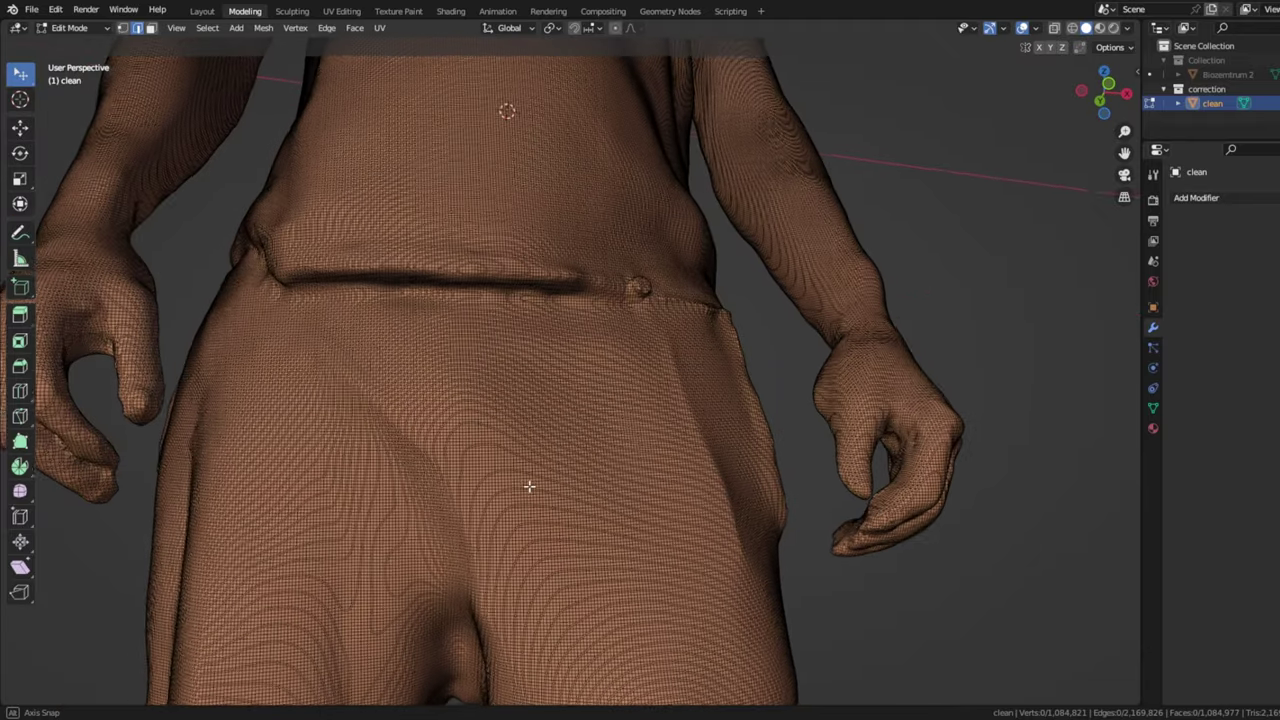
middle_drag(529, 486, 530, 480)
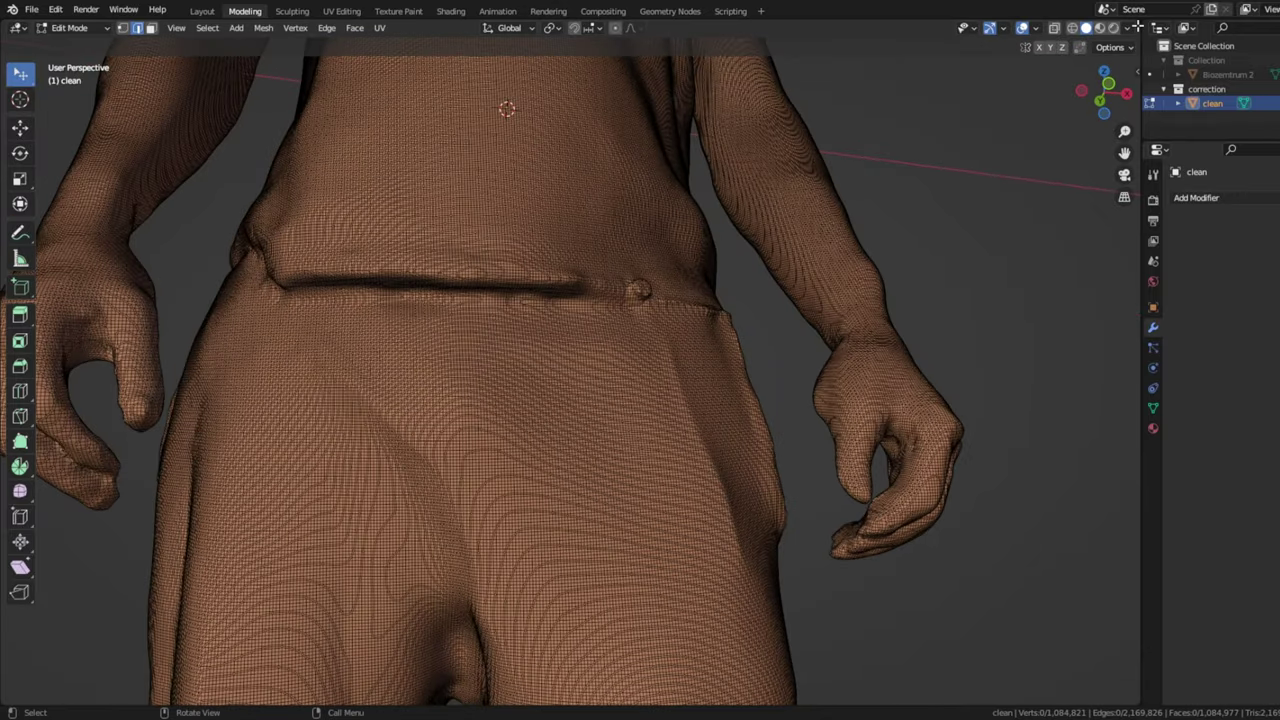
mouse_move(530, 480)
middle_down()
mouse_move(529, 534)
mouse_move(543, 451)
mouse_move(530, 474)
middle_up()
Step: Split the 3D view in two and turn the new area into an Image Editor
drag(1137, 27, 665, 28)
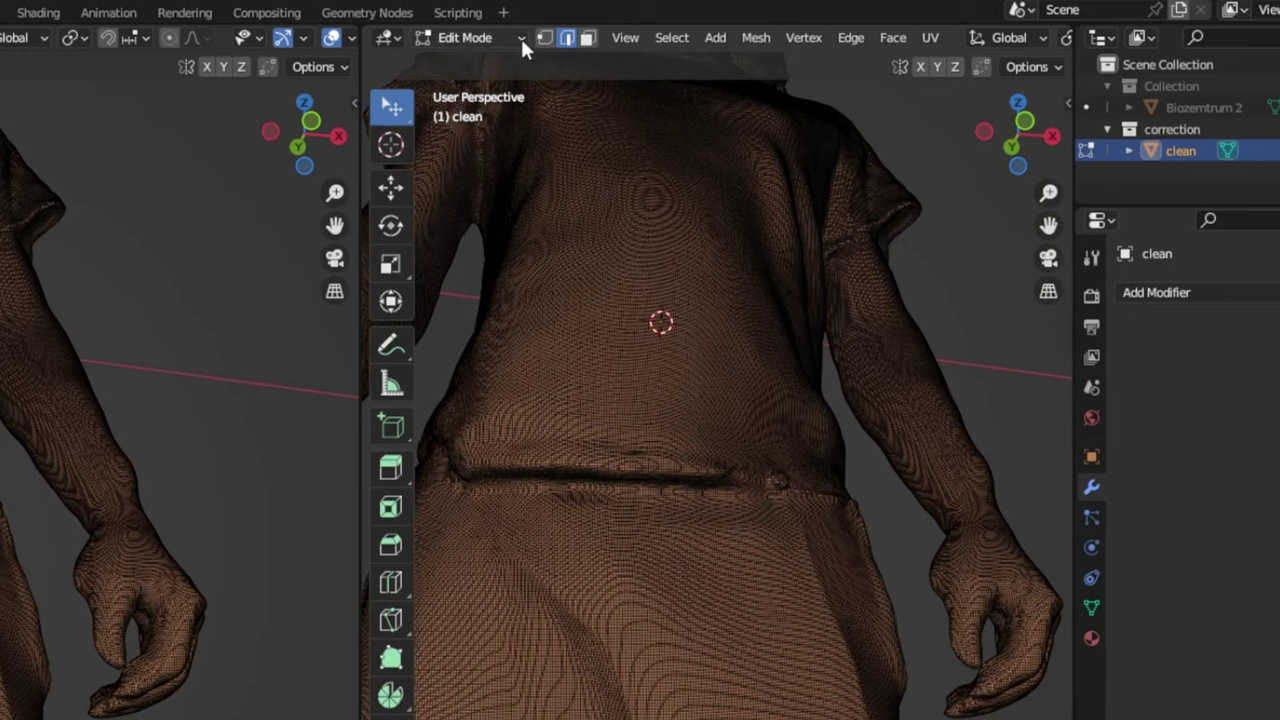
click(521, 40)
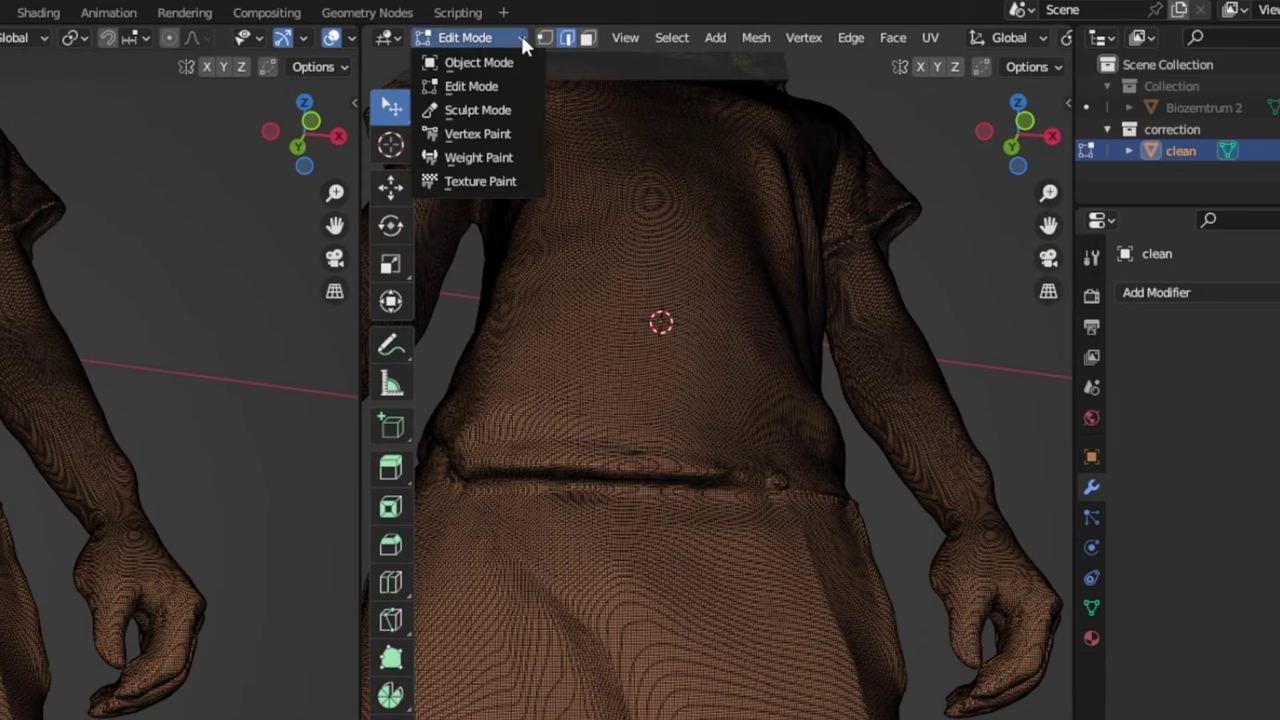
click(390, 37)
click(432, 122)
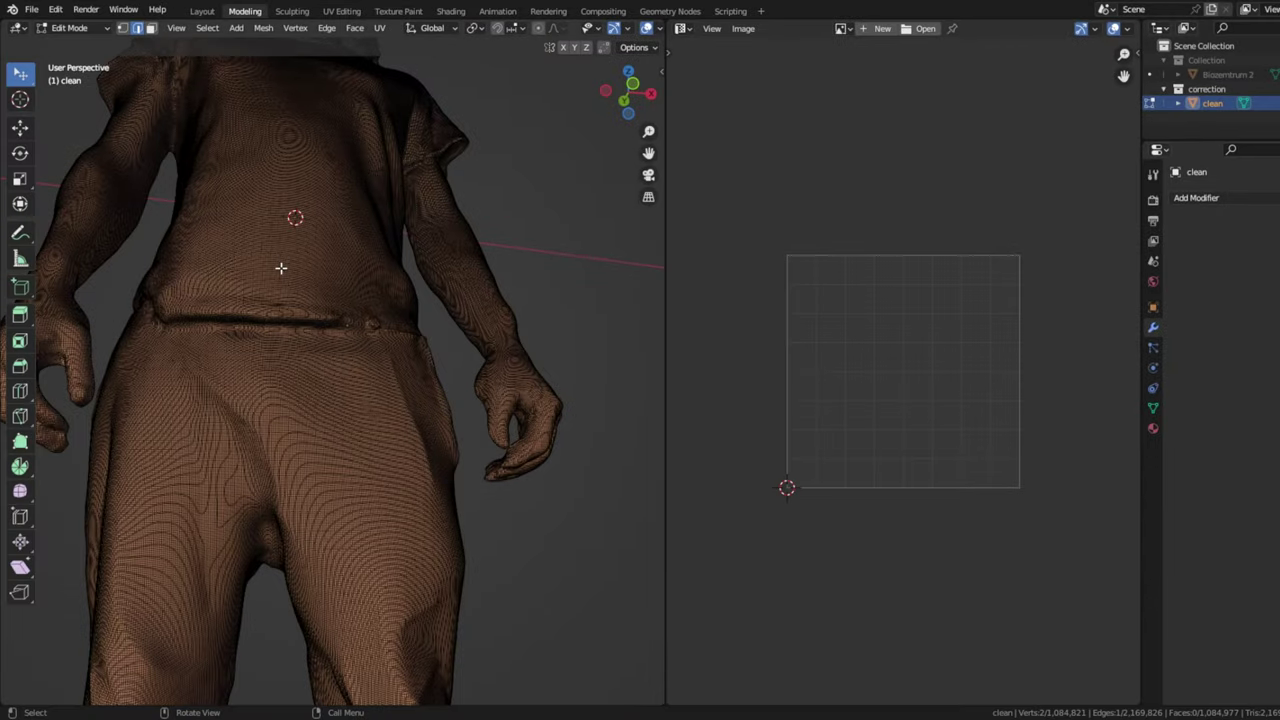
Step: Clear the mesh selection and start a shortest vertex path across the shirt at the waist
key(a)
middle_drag(415, 337, 357, 255)
click(552, 325)
scroll(300, 435, up, 4)
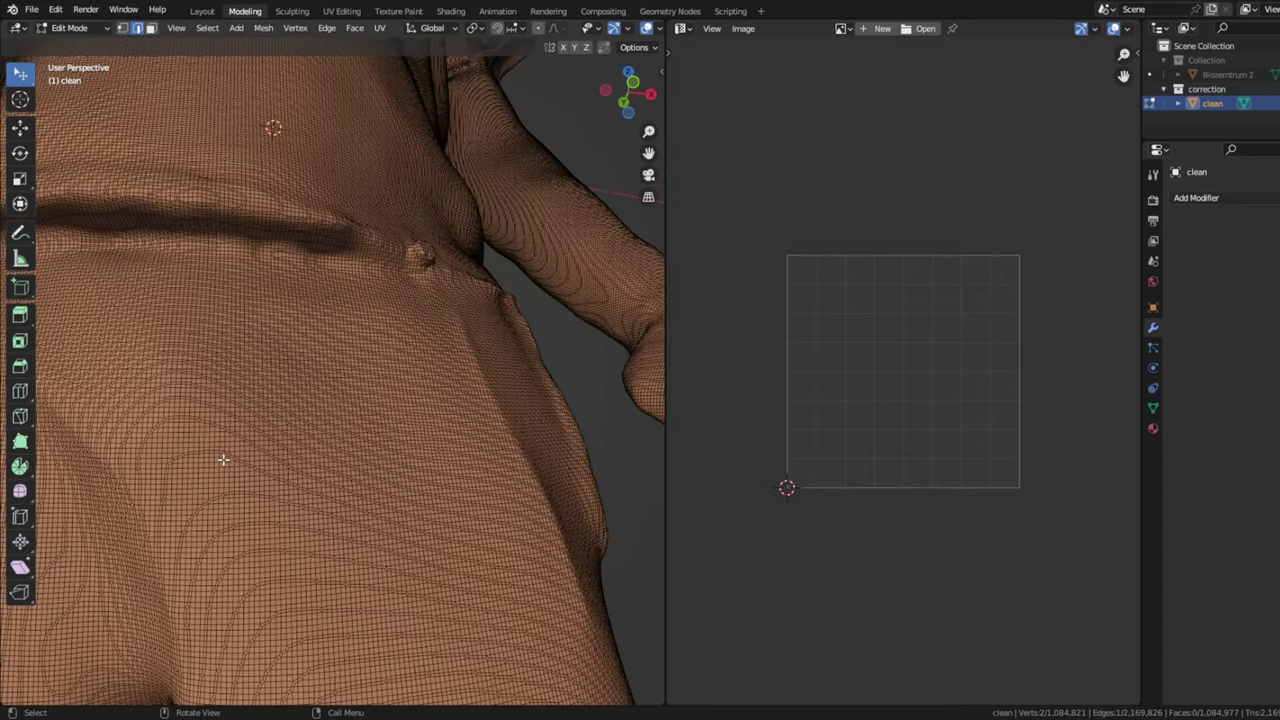
middle_drag(248, 515, 281, 422)
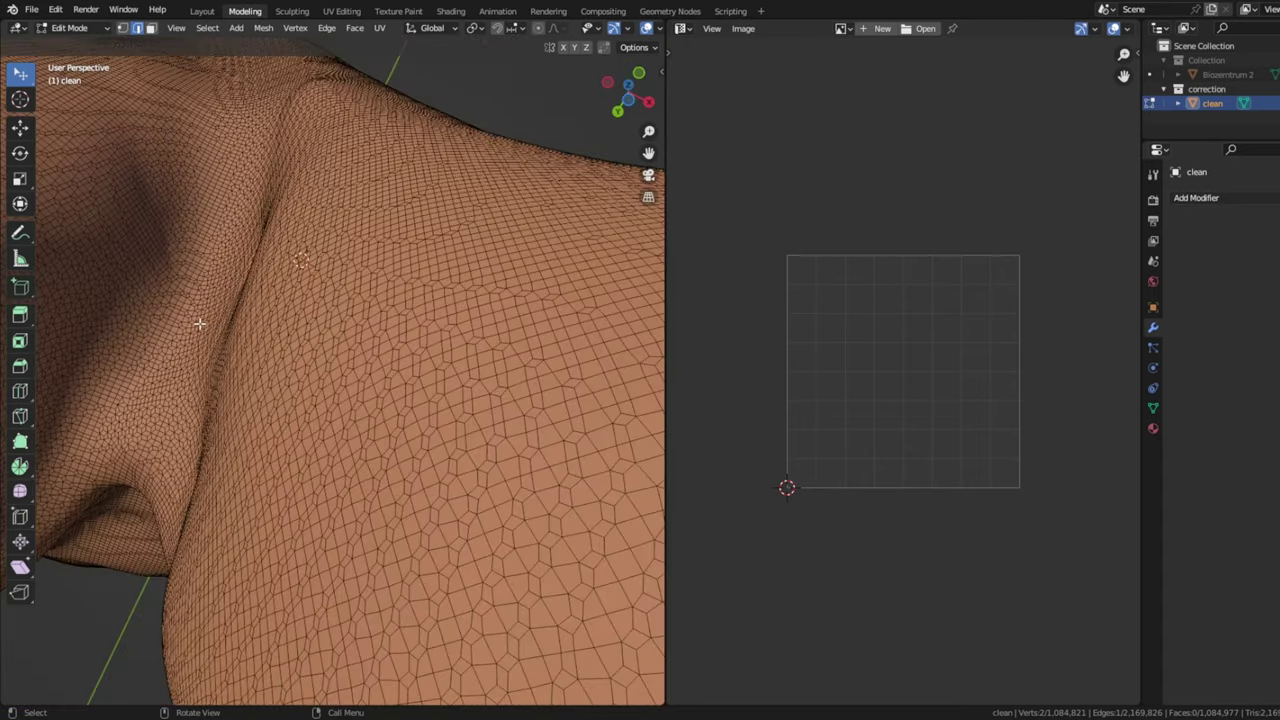
middle_drag(219, 322, 211, 319)
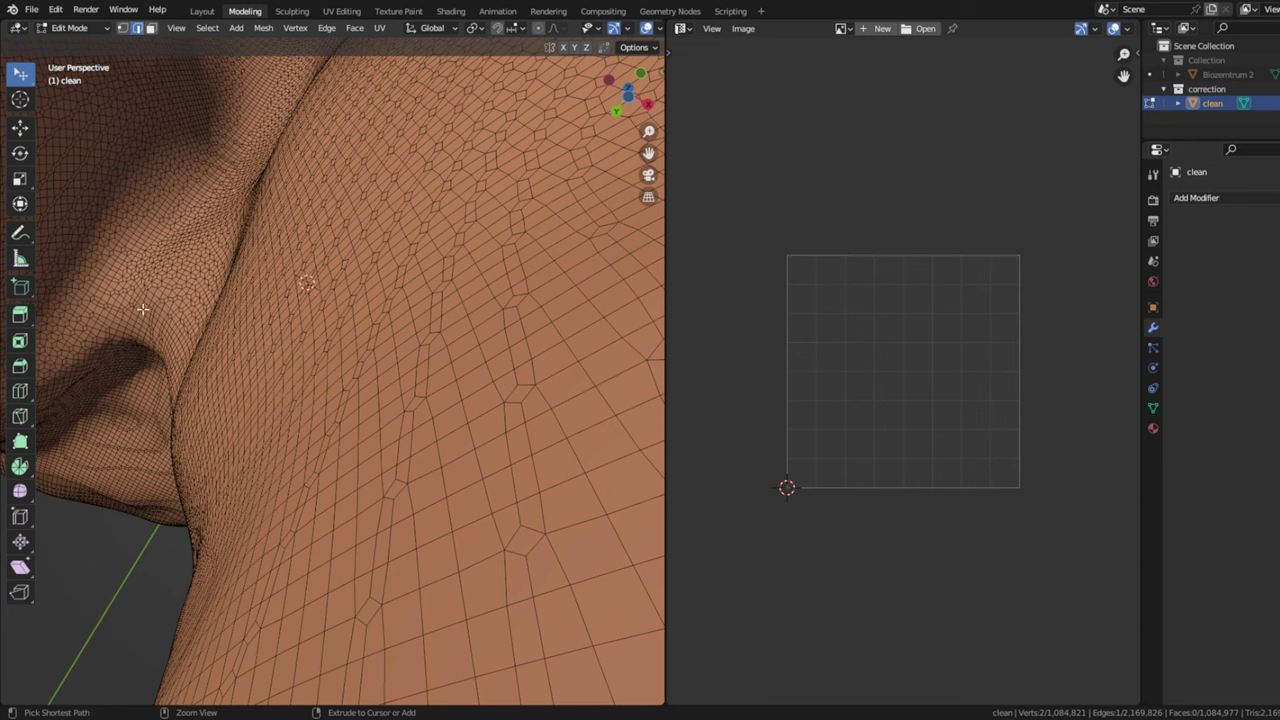
ctrl+click(139, 343)
middle_drag(139, 343, 391, 459)
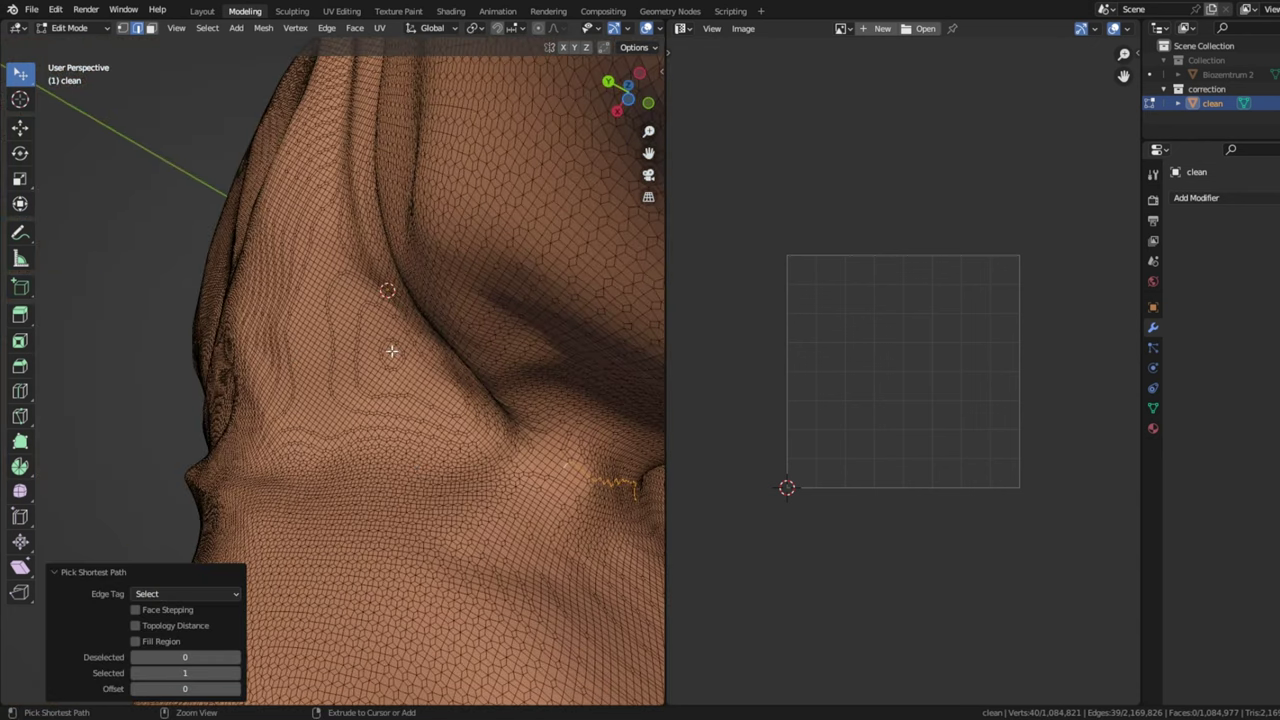
middle_drag(369, 328, 434, 377)
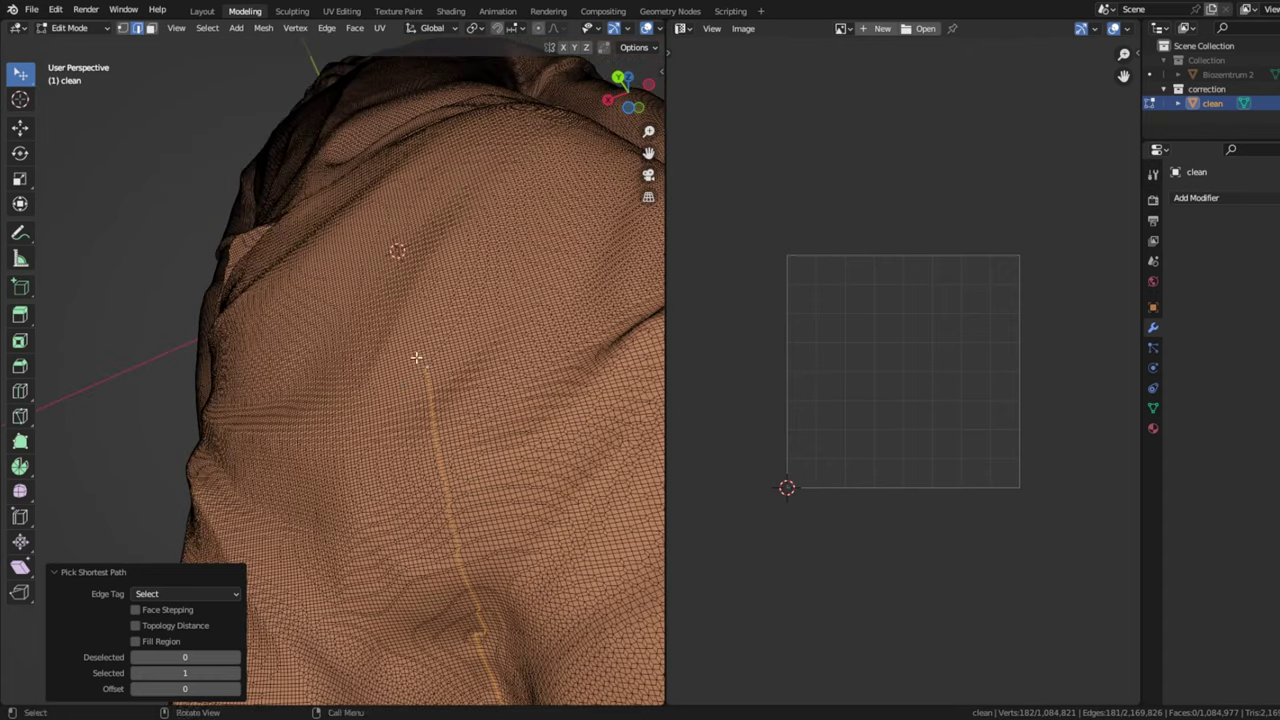
middle_drag(416, 357, 469, 273)
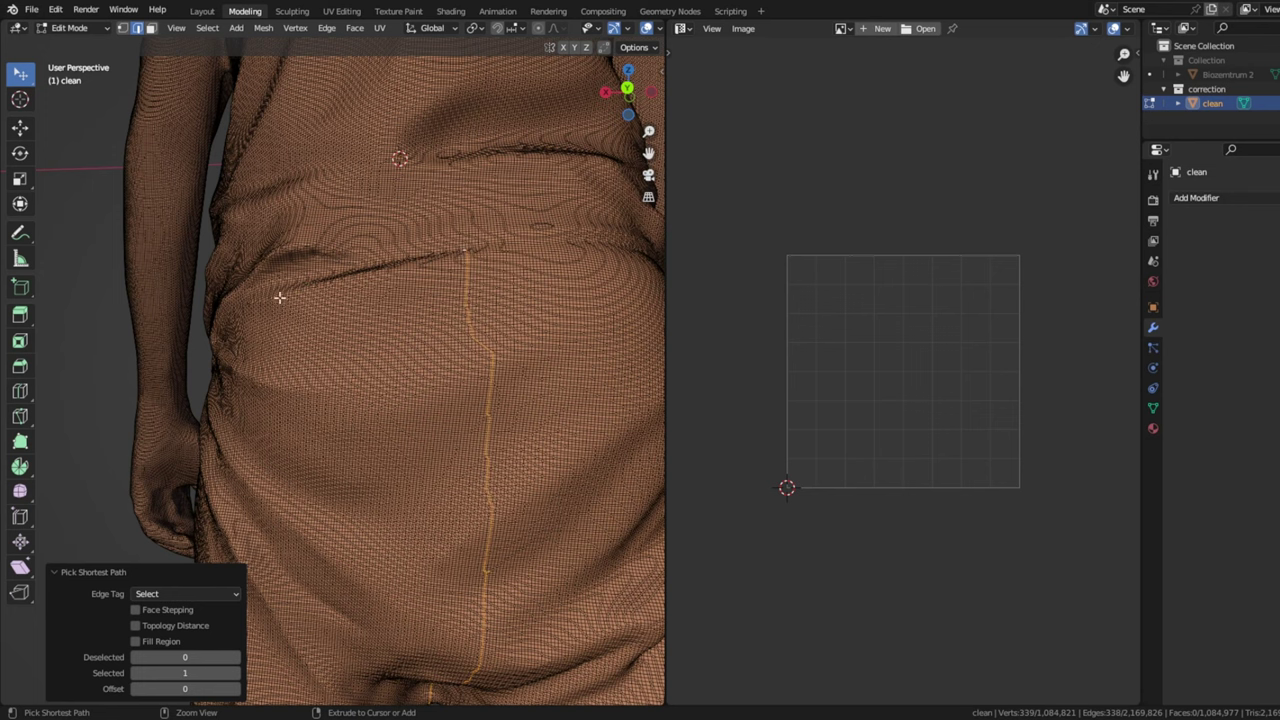
middle_drag(267, 307, 428, 295)
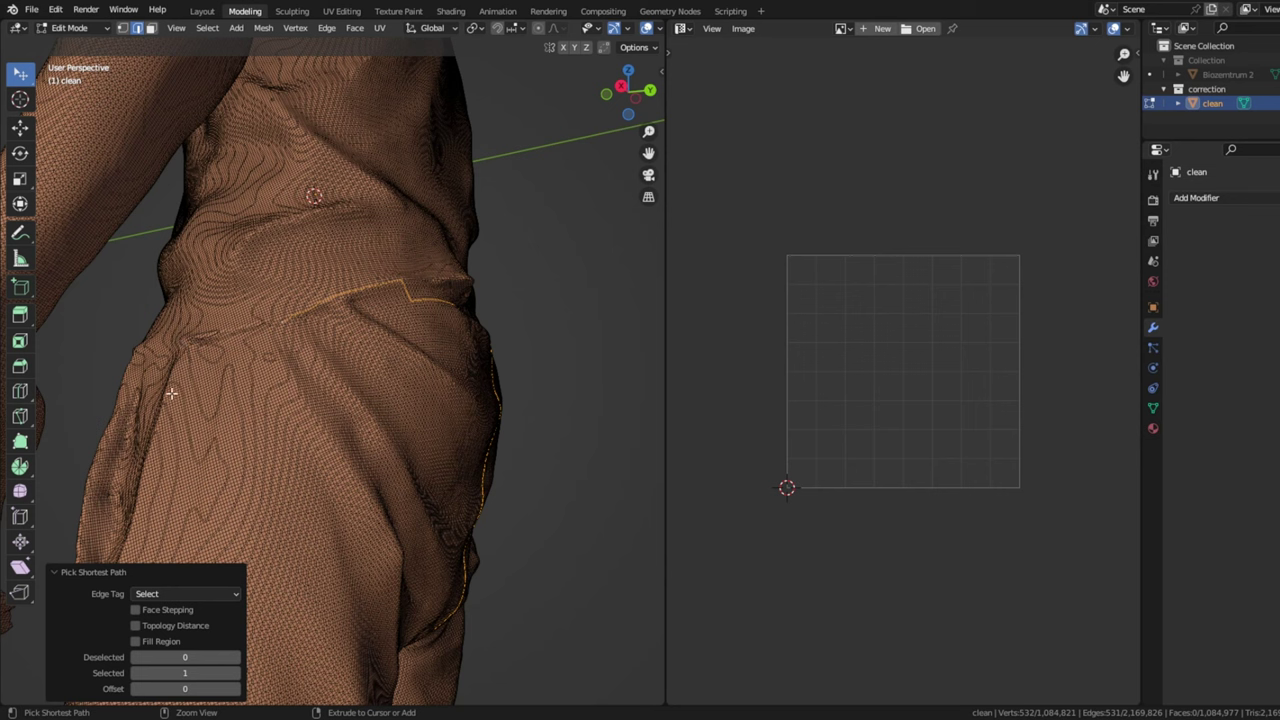
Step: Extend the path around the waist and down the lower leg to the ankle
ctrl+click(184, 338)
scroll(184, 338, up, 3)
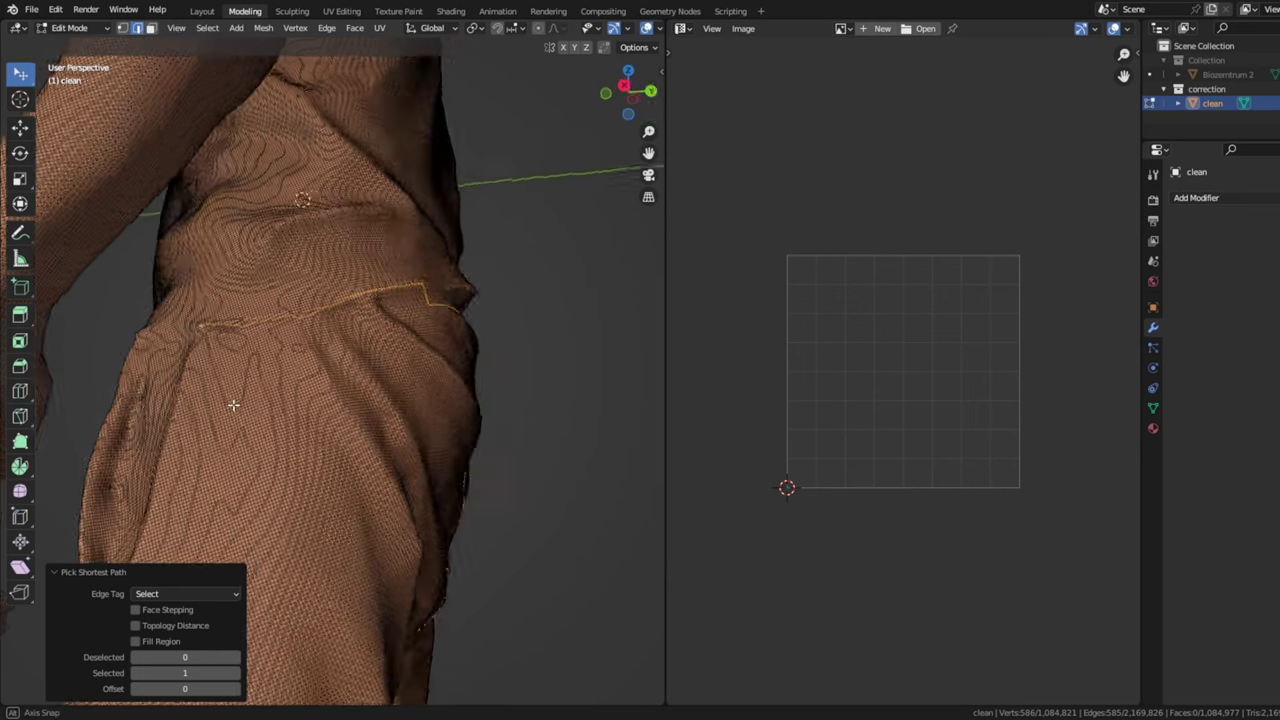
middle_drag(184, 338, 417, 340)
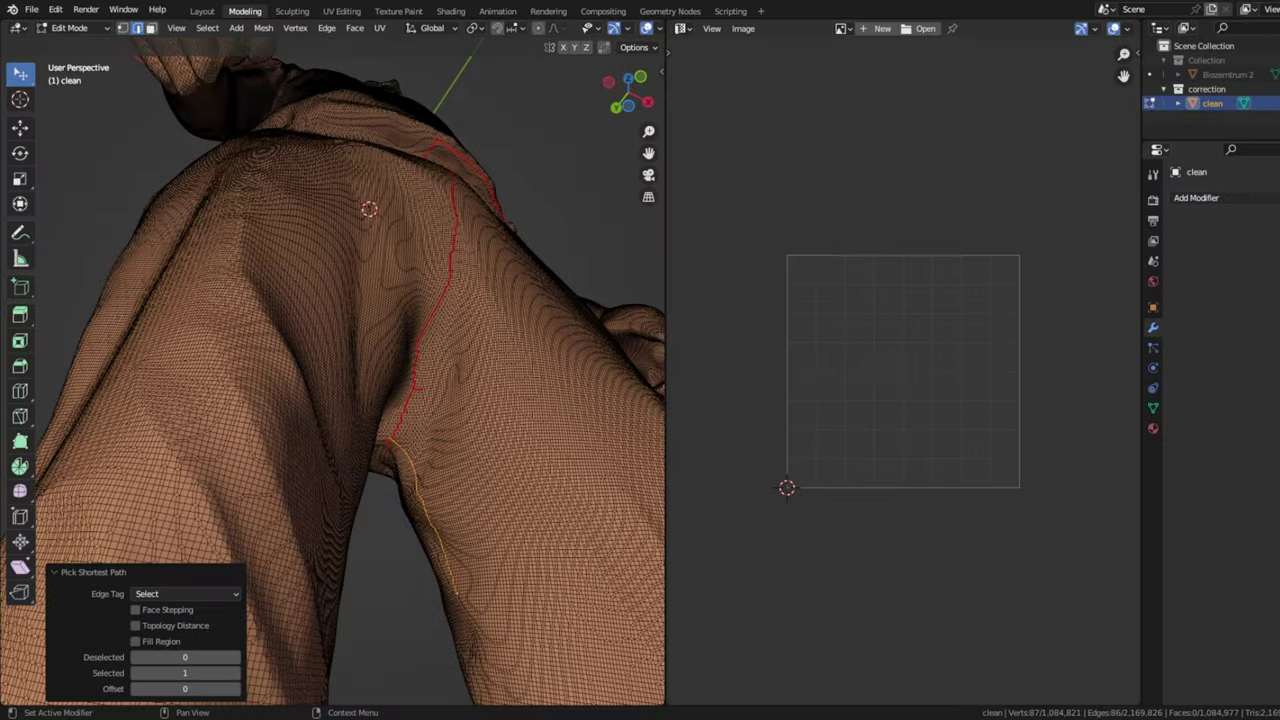
middle_drag(330, 560, 279, 465)
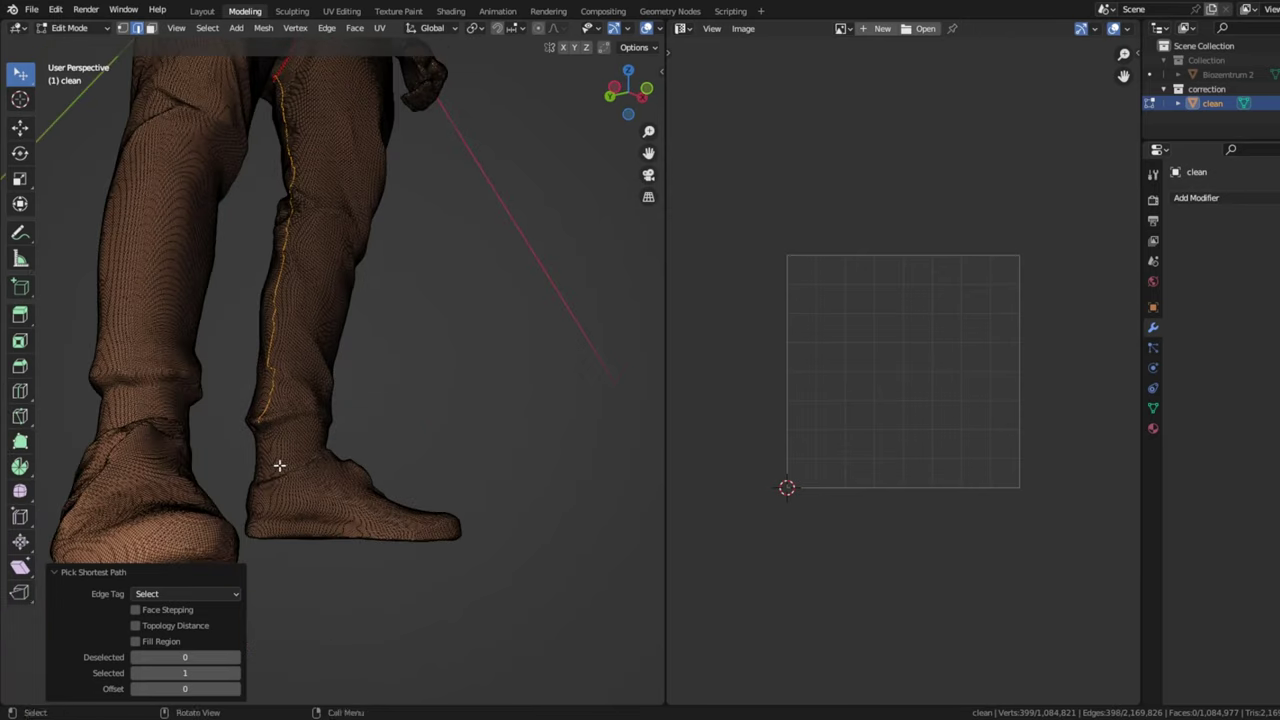
scroll(268, 478, up, 6)
middle_drag(560, 397, 523, 406)
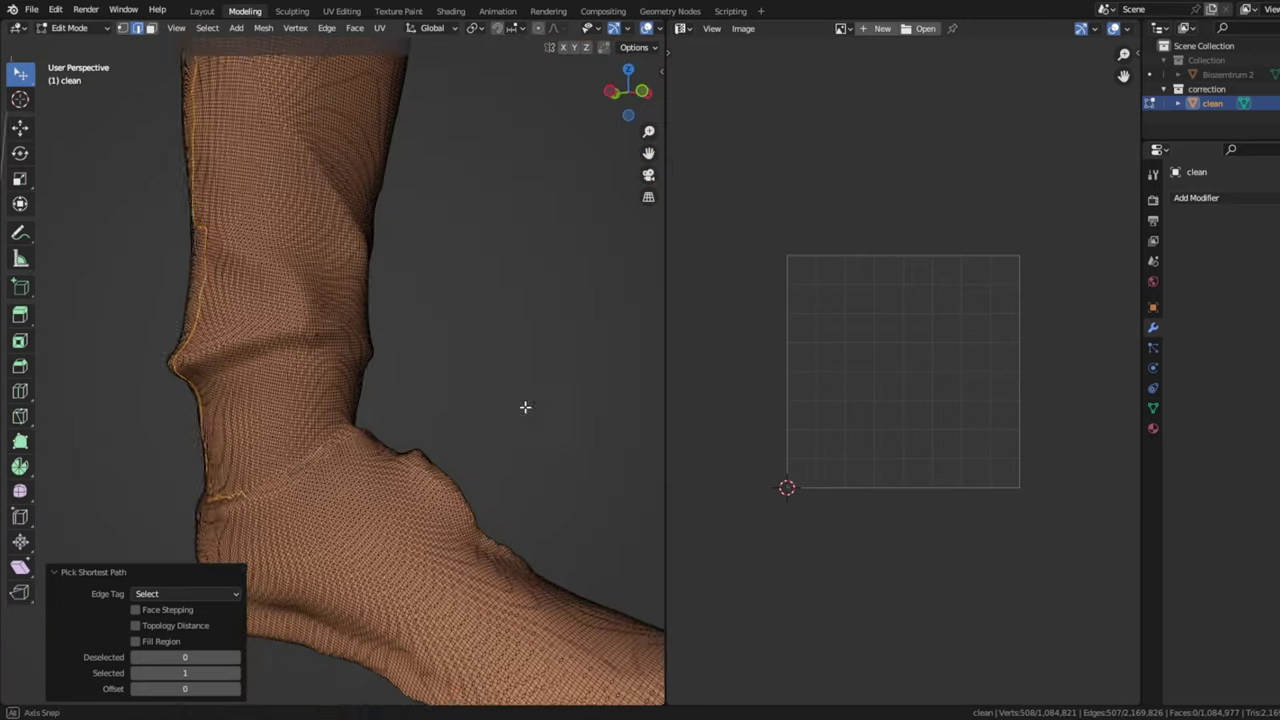
ctrl+click(272, 488)
middle_drag(370, 424, 216, 529)
ctrl+click(216, 529)
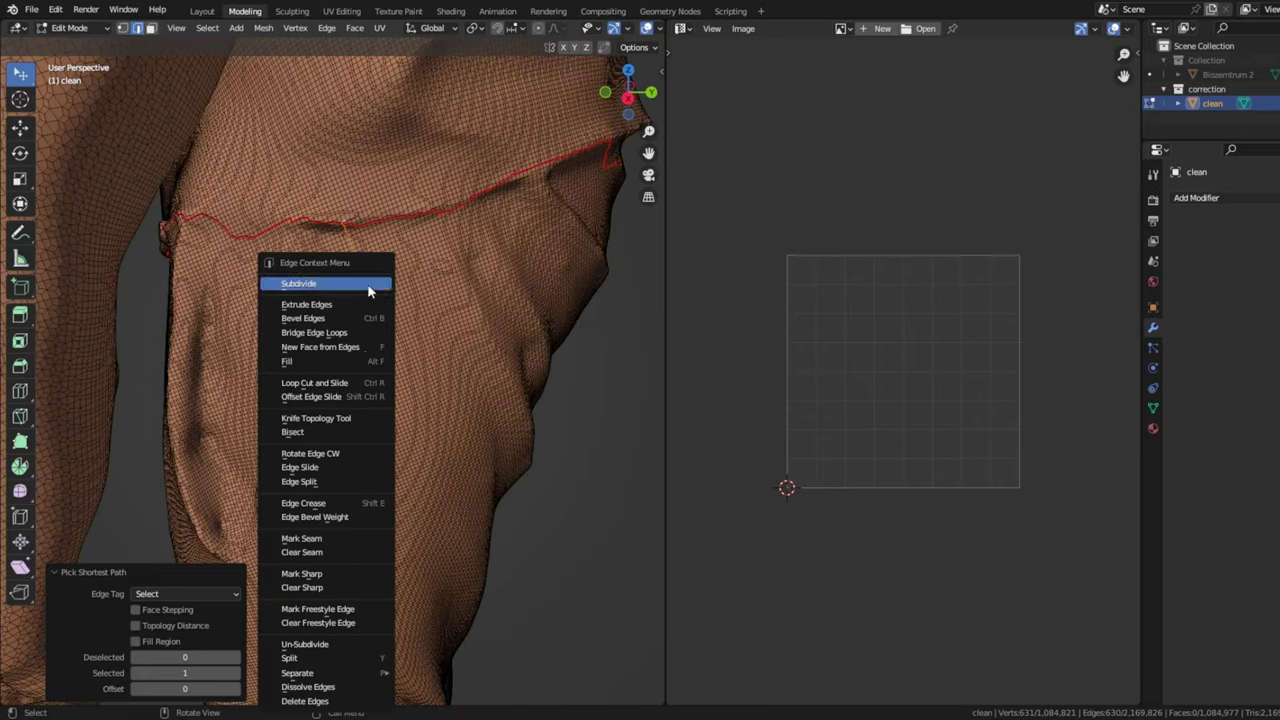
Step: Mark the selected leg path as a UV seam and zoom out to the whole figure
click(301, 539)
middle_drag(340, 514, 363, 394)
scroll(254, 291, up, 10)
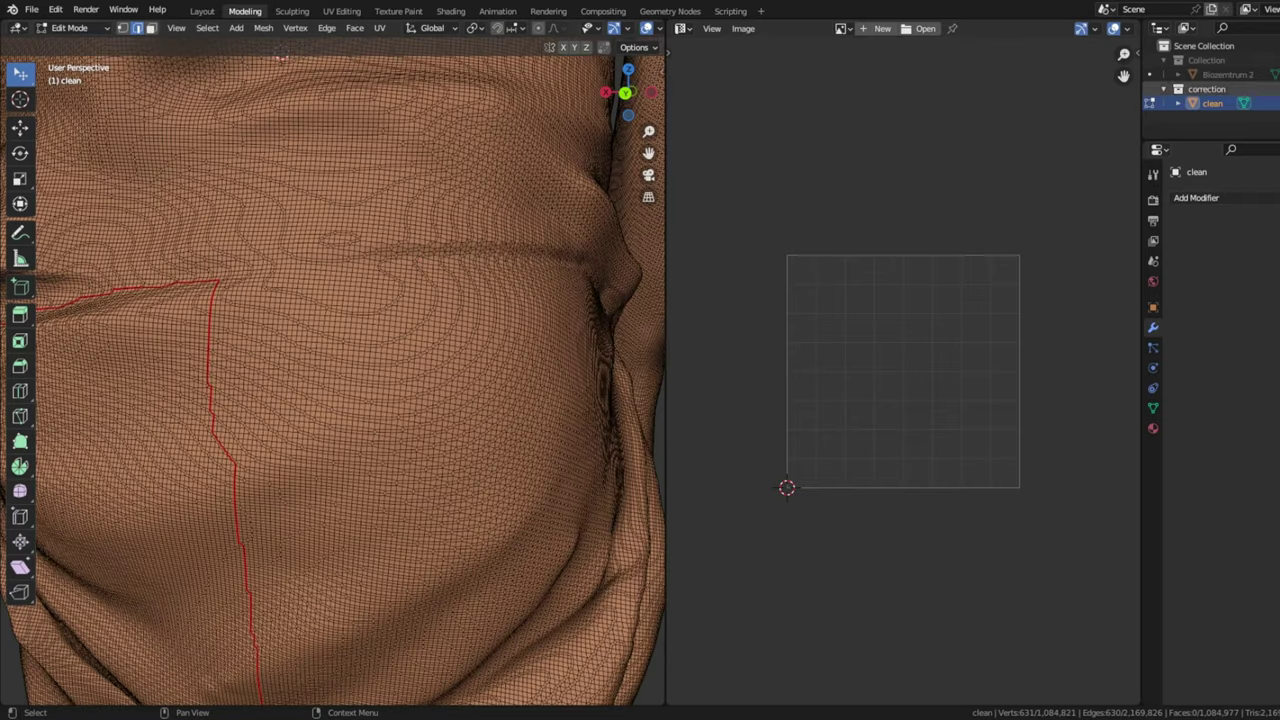
Step: Give the mesh's material a pinkish-white viewport display colour
click(1153, 428)
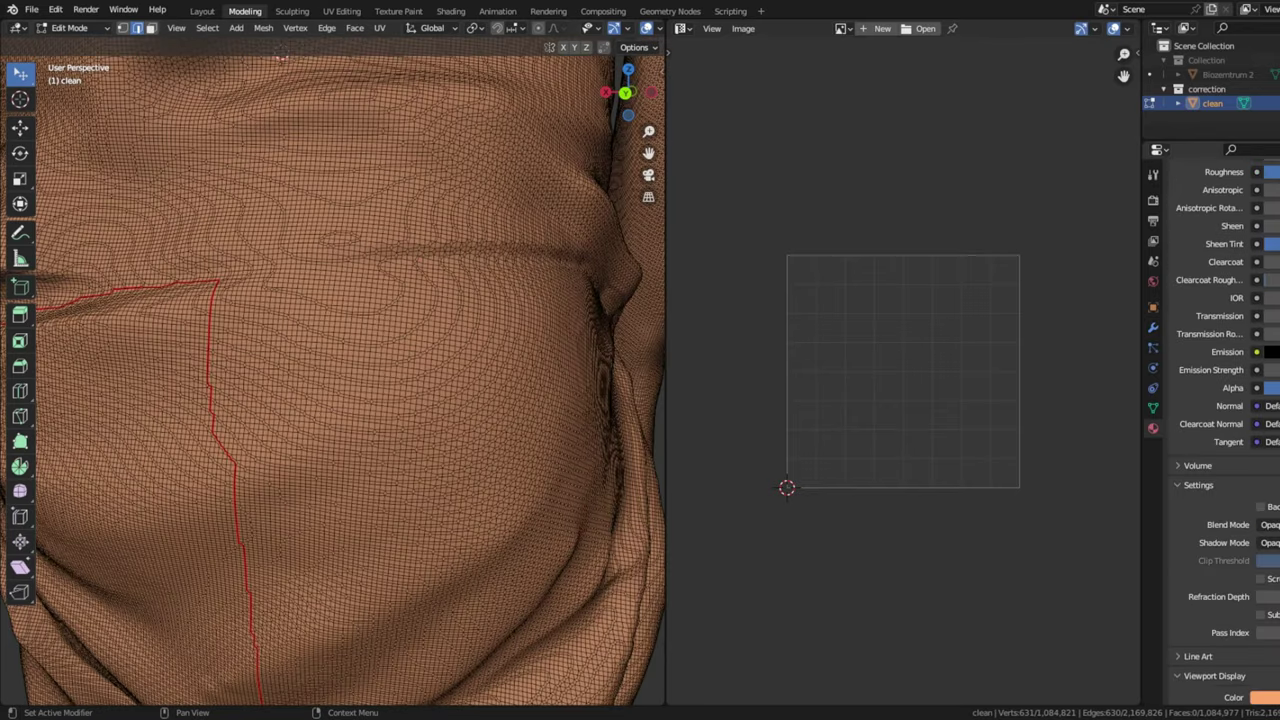
scroll(1230, 600, down, 2)
click(1265, 640)
click(1250, 505)
Step: Select a shortest edge path around the figure's waist
middle_drag(307, 275, 333, 270)
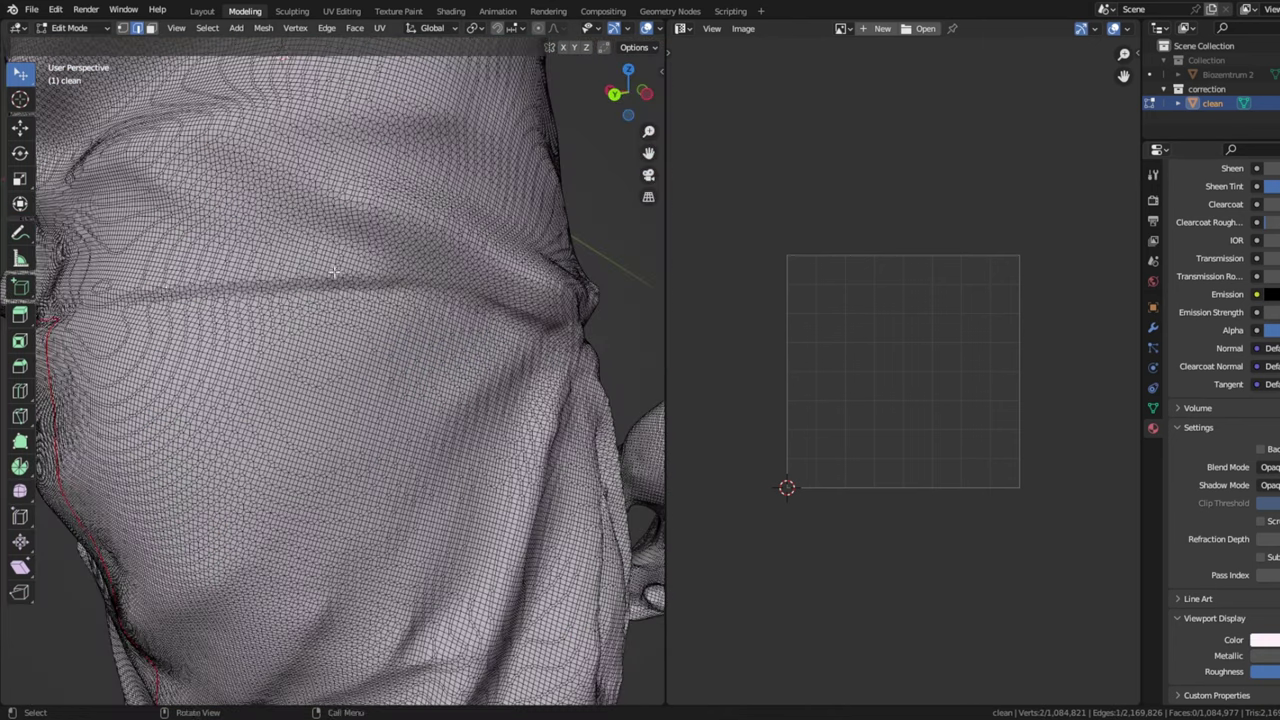
ctrl+click(160, 295)
ctrl+click(380, 283)
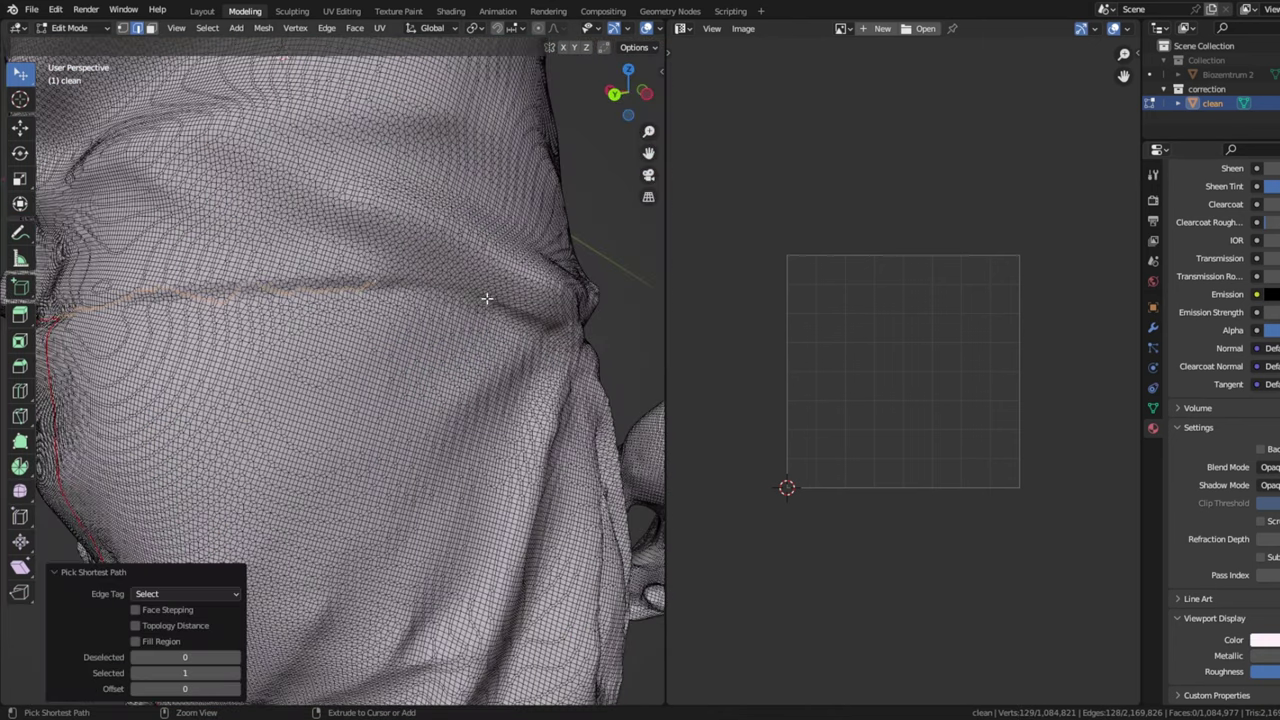
mouse_move(486, 297)
middle_down()
mouse_move(509, 329)
mouse_move(301, 340)
middle_up()
scroll(301, 340, down, 6)
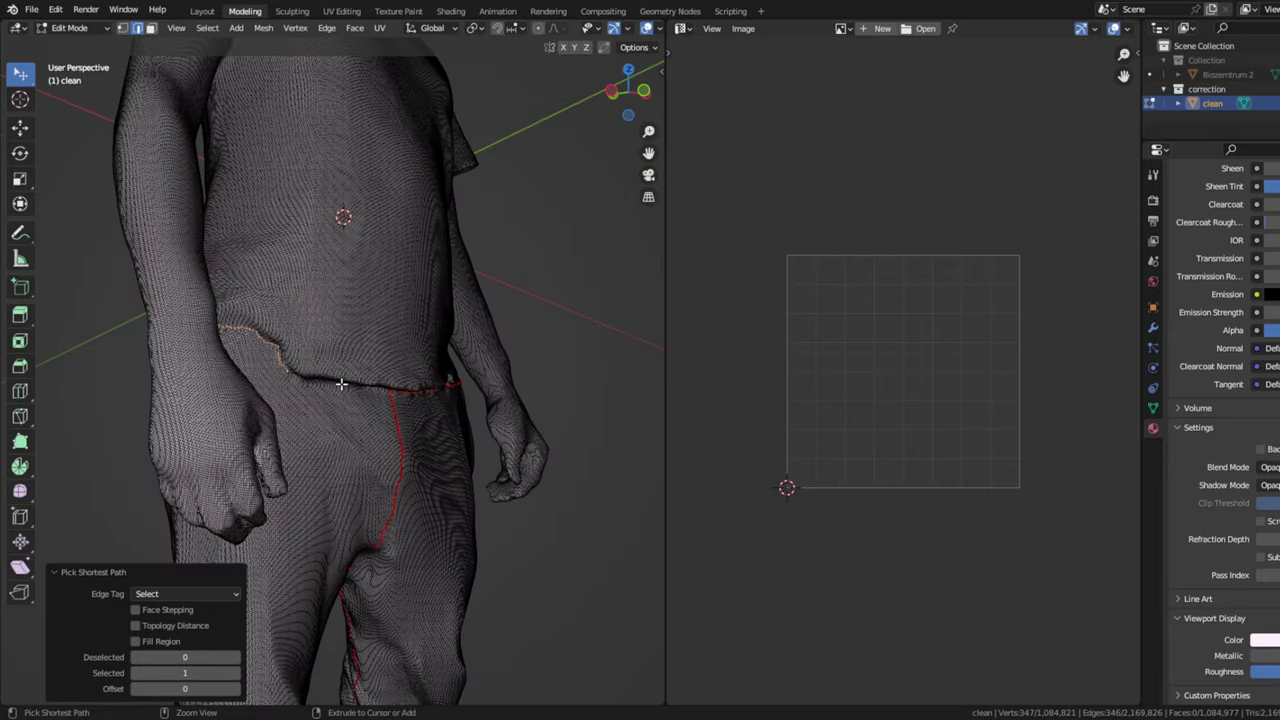
scroll(407, 403, up, 5)
right_click(374, 520)
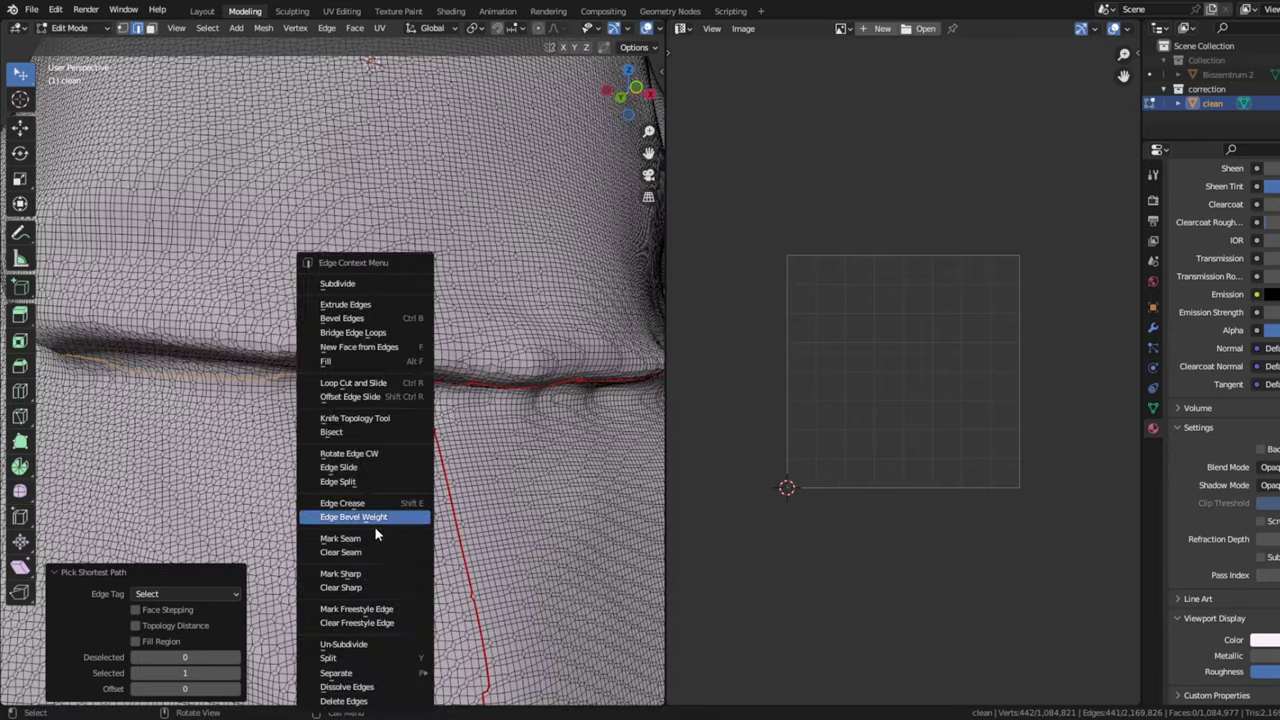
Step: Select an edge path down the leg and mark it as a UV seam
scroll(300, 500, down, 4)
middle_drag(300, 500, 288, 454)
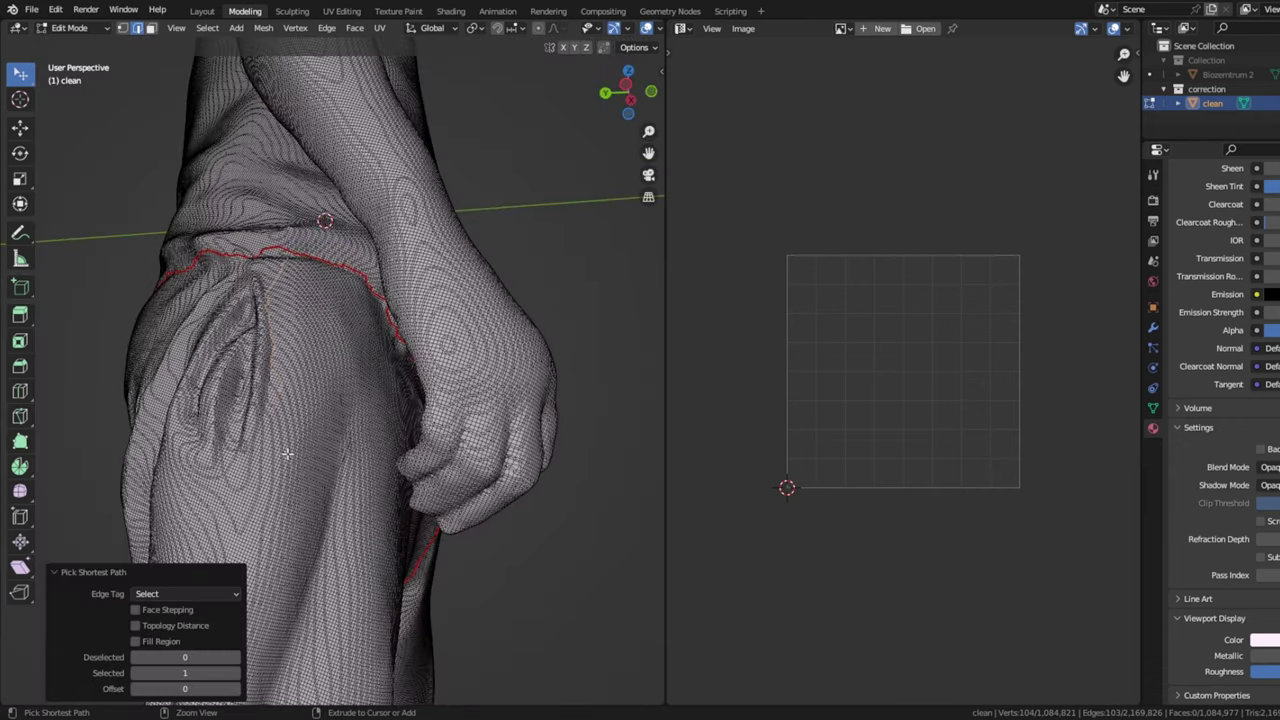
scroll(270, 535, down, 3)
middle_drag(270, 535, 330, 437)
ctrl+click(298, 600)
scroll(305, 600, up, 1)
ctrl+click(316, 665)
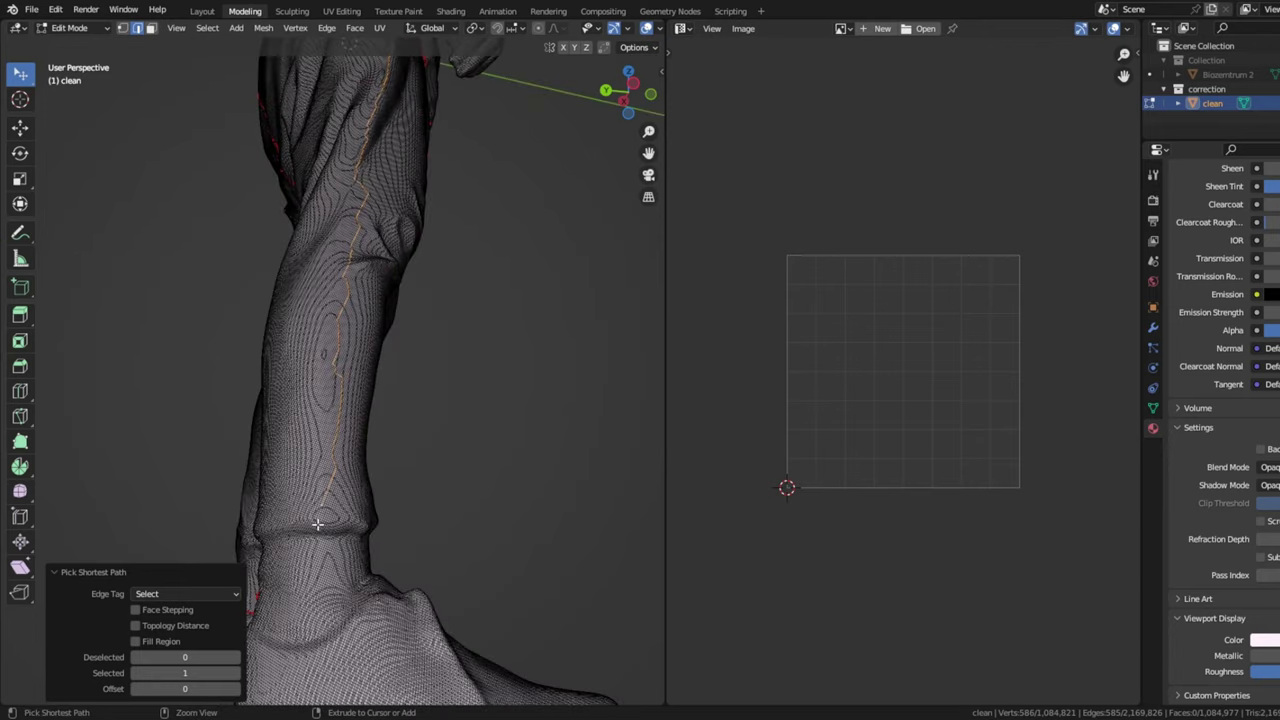
right_click(298, 645)
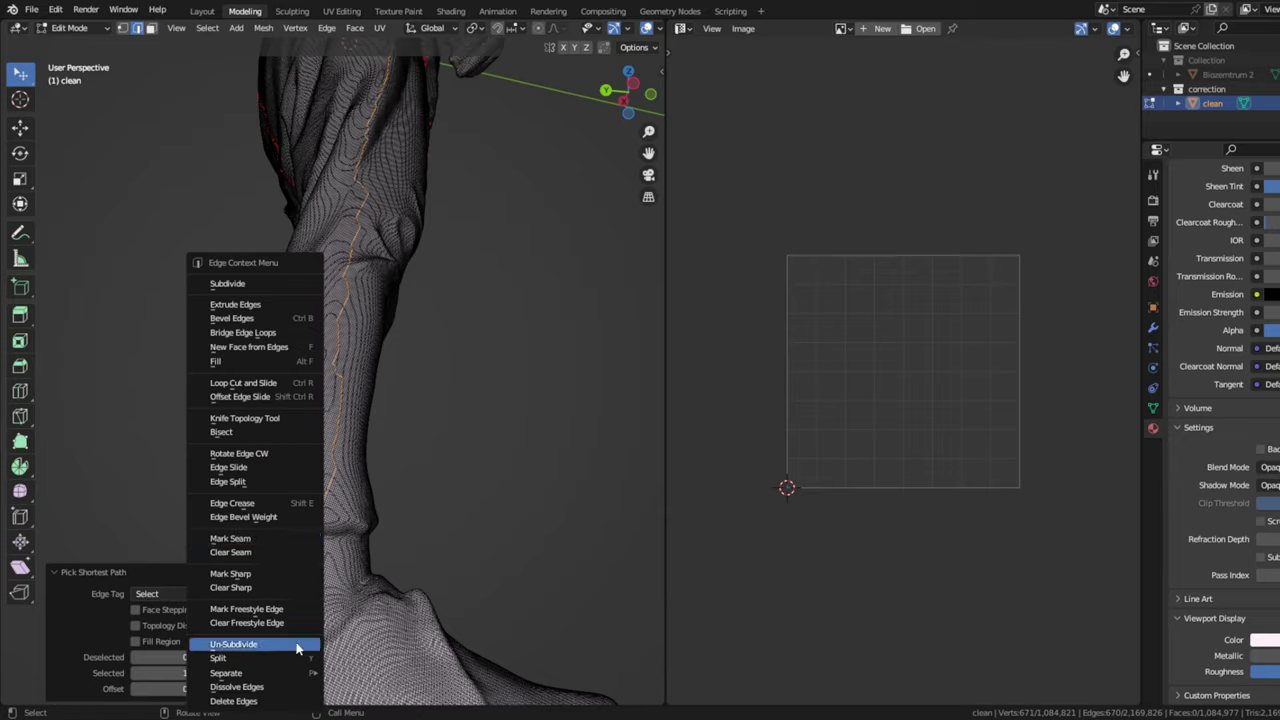
click(255, 539)
Step: Trace a new edge path from the lower leg across the foot and around the ankle
middle_drag(255, 539, 512, 660)
scroll(512, 660, up, 5)
scroll(500, 571, down, 5)
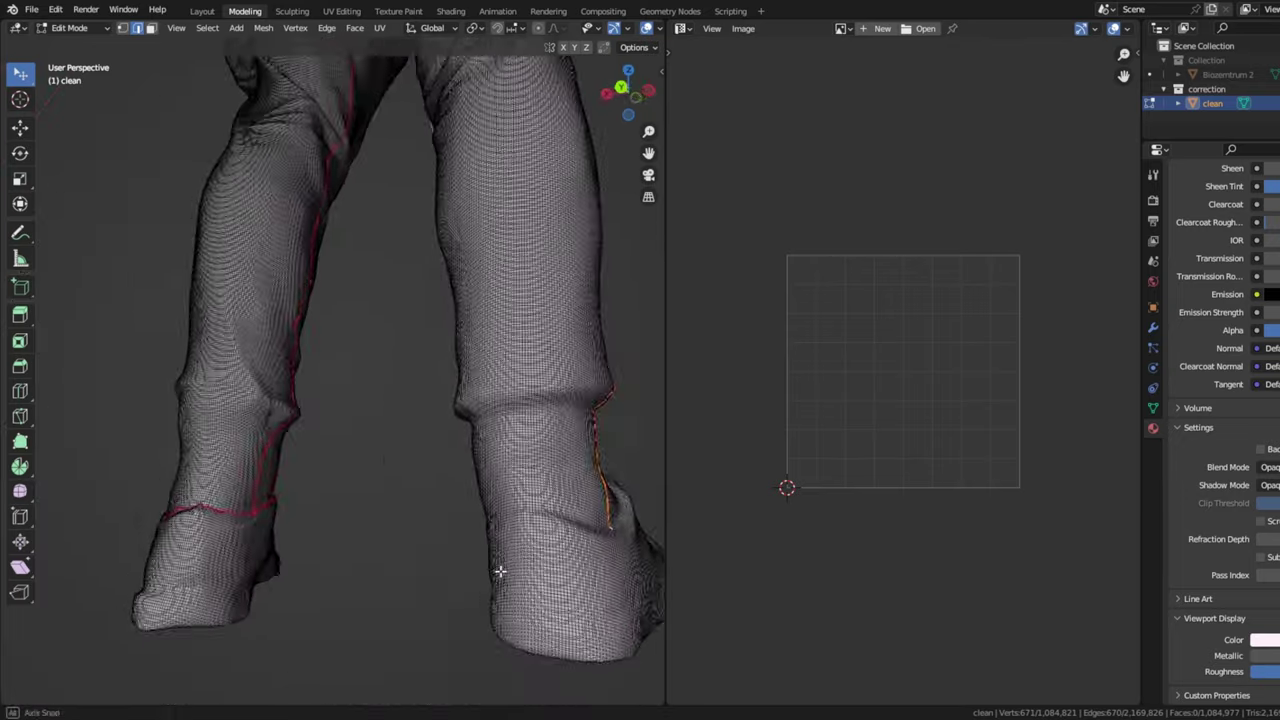
scroll(523, 605, up, 1)
ctrl+click(523, 605)
middle_drag(523, 605, 578, 520)
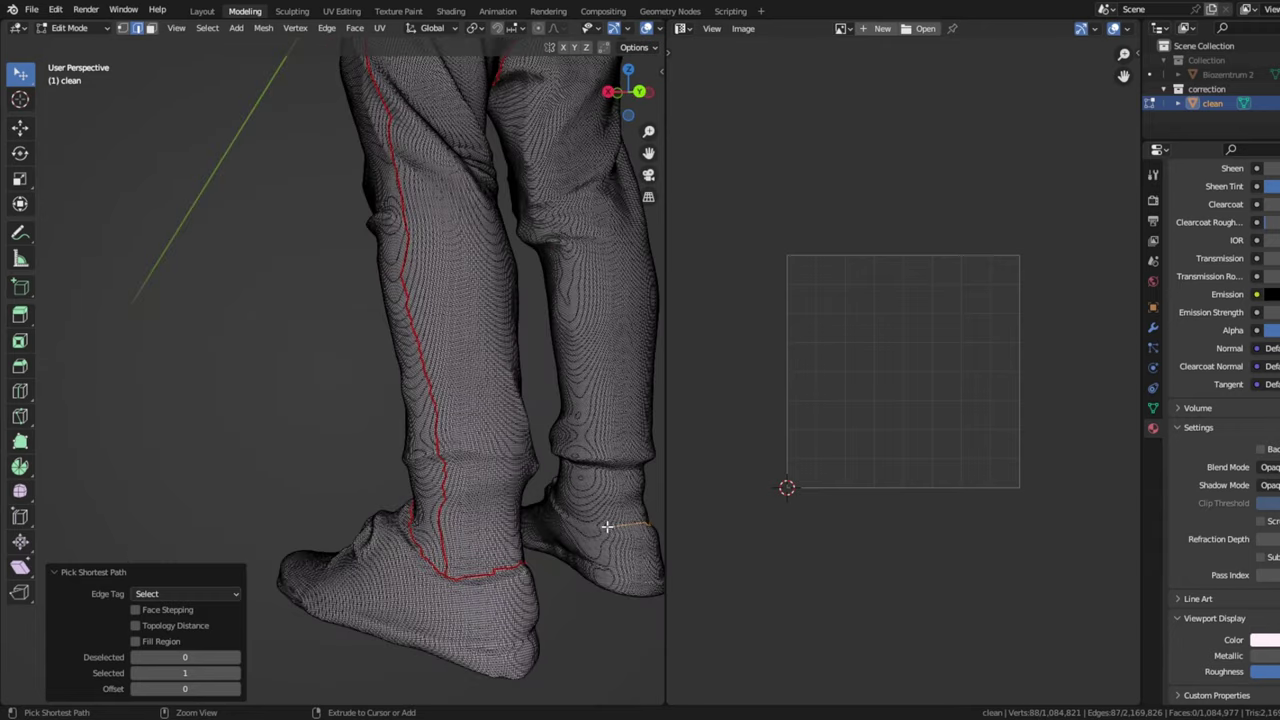
middle_drag(557, 512, 530, 500)
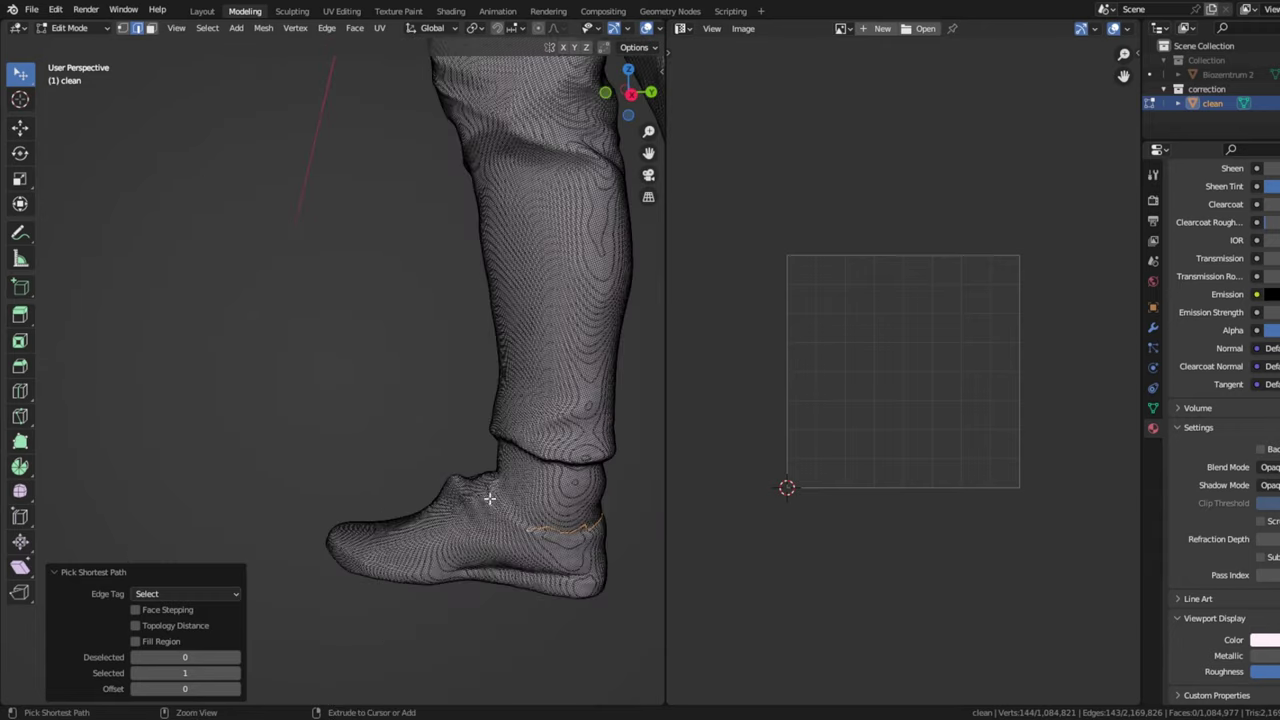
ctrl+click(491, 494)
mouse_move(413, 480)
middle_down()
mouse_move(277, 517)
mouse_move(394, 469)
middle_up()
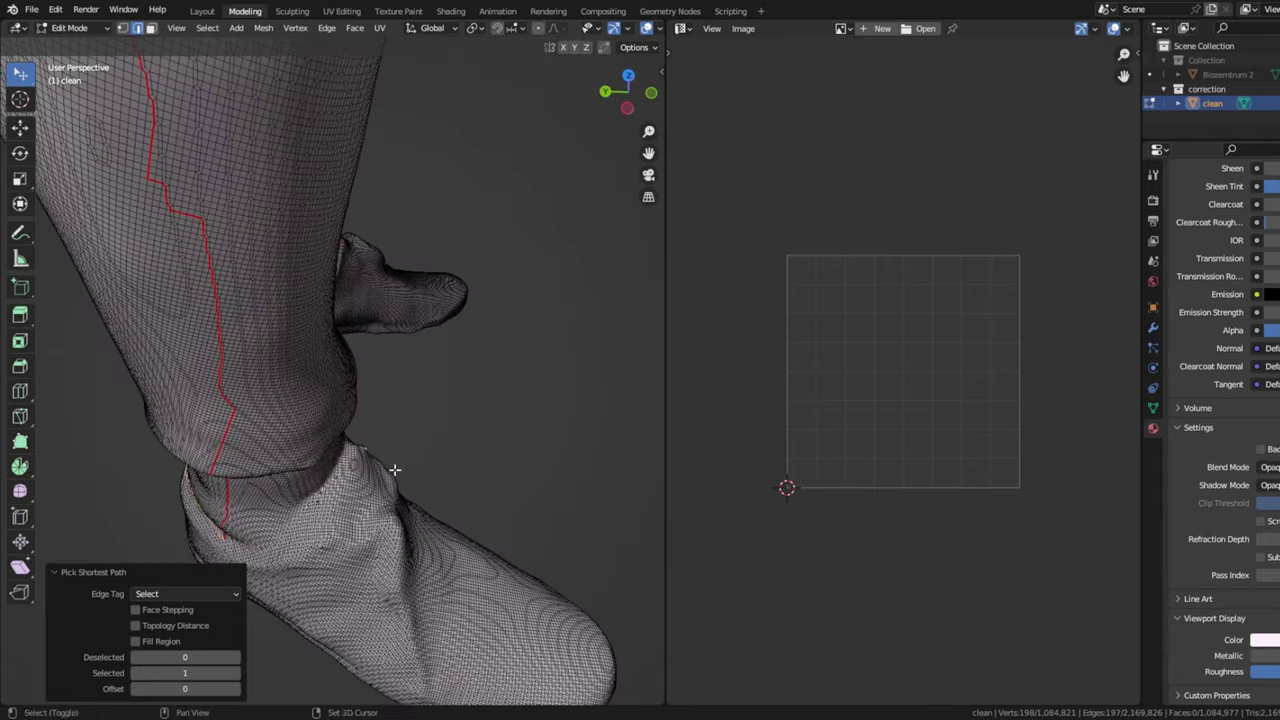
ctrl+click(325, 483)
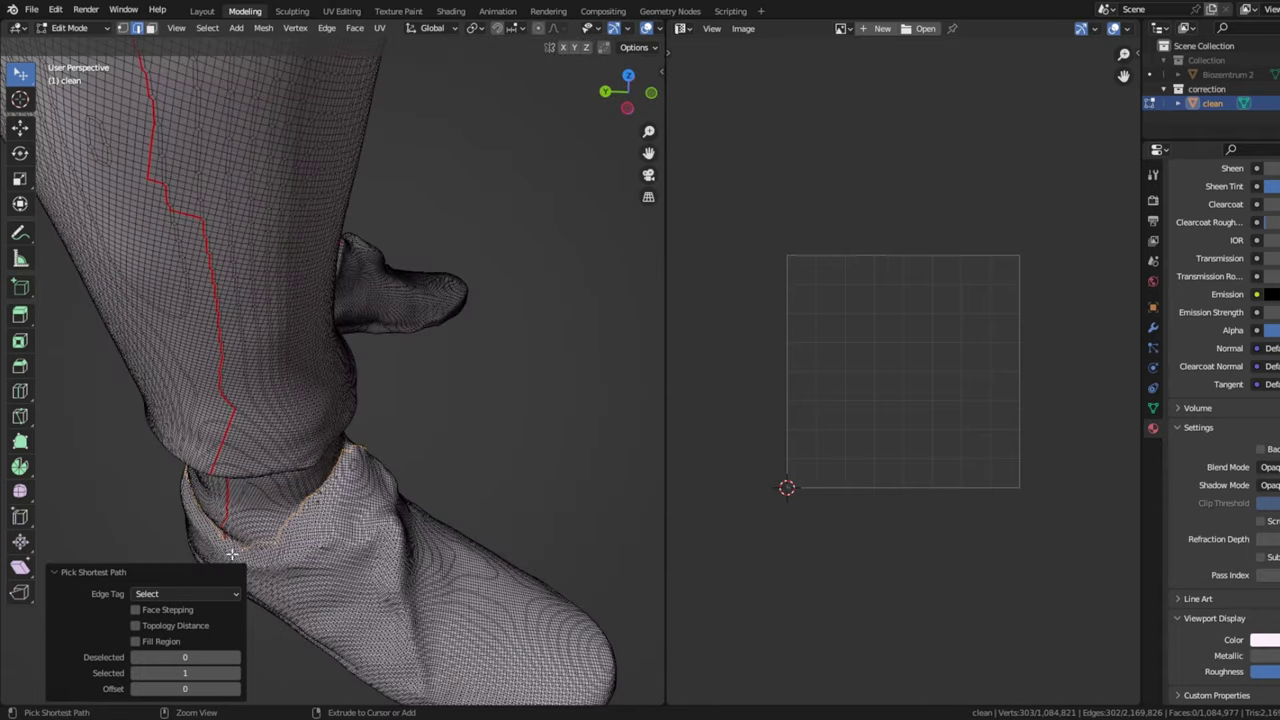
Step: Clear the seam from the ankle edges and mark them as sharp instead
right_click(250, 283)
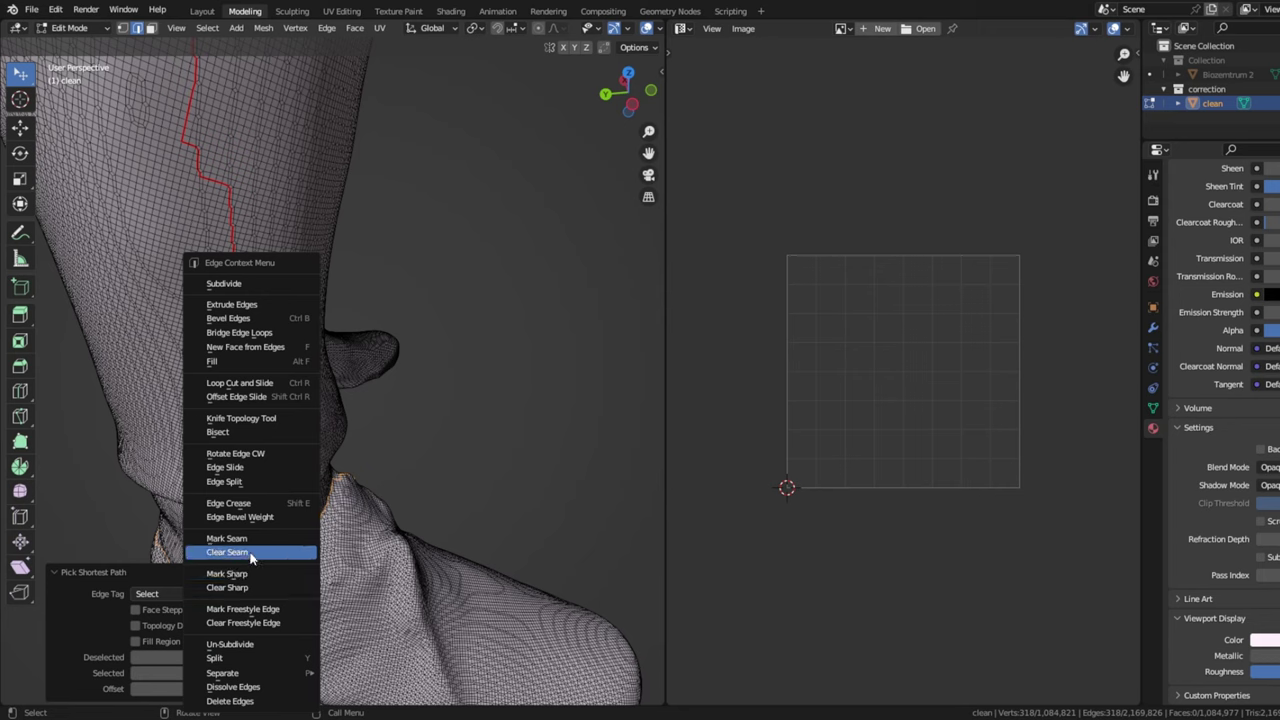
click(255, 552)
right_click(217, 556)
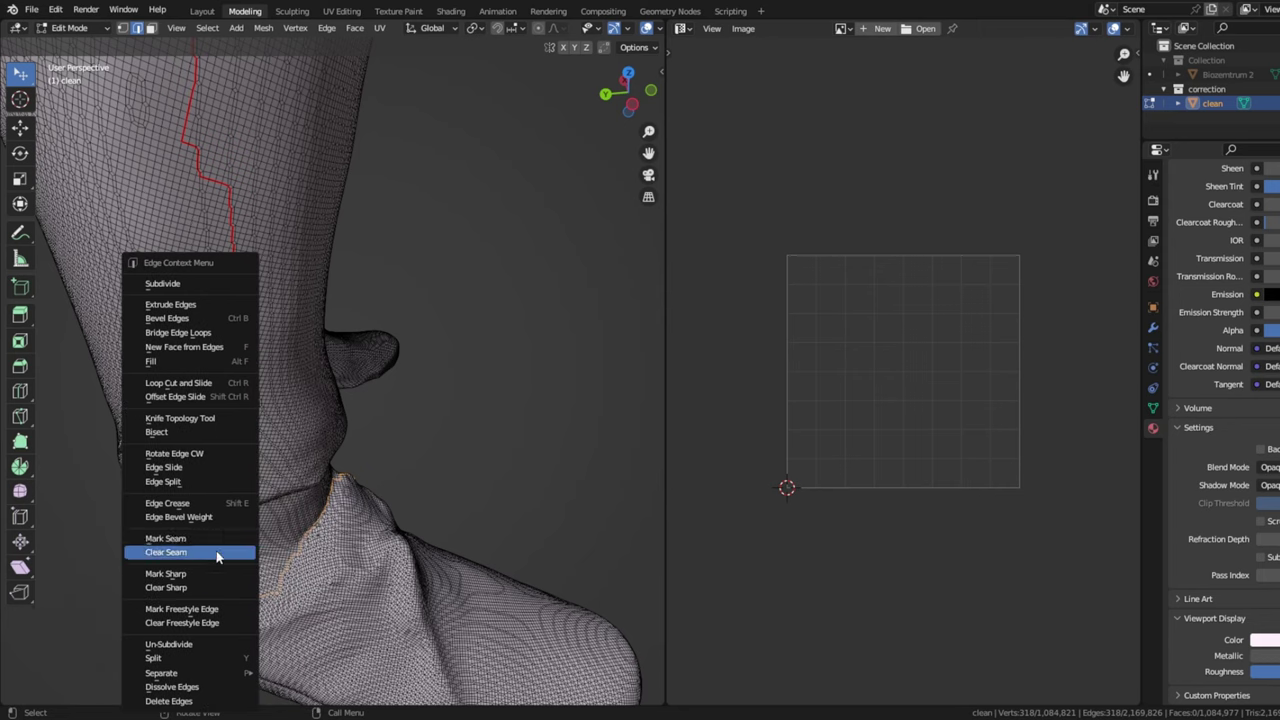
click(217, 552)
scroll(266, 563, down, 5)
middle_drag(266, 563, 337, 517)
right_click(300, 646)
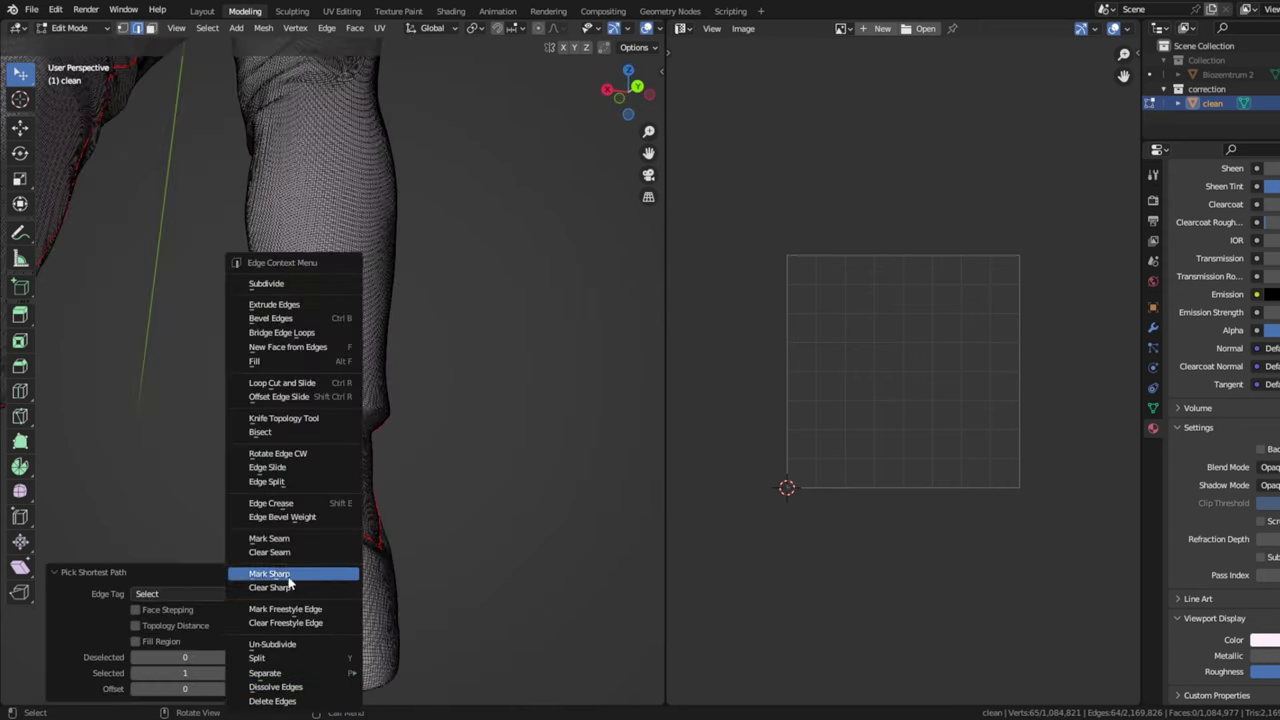
click(269, 552)
Step: Select an edge path along the sole of the foot
middle_drag(400, 560, 171, 663)
click(171, 663)
scroll(341, 635, up, 1)
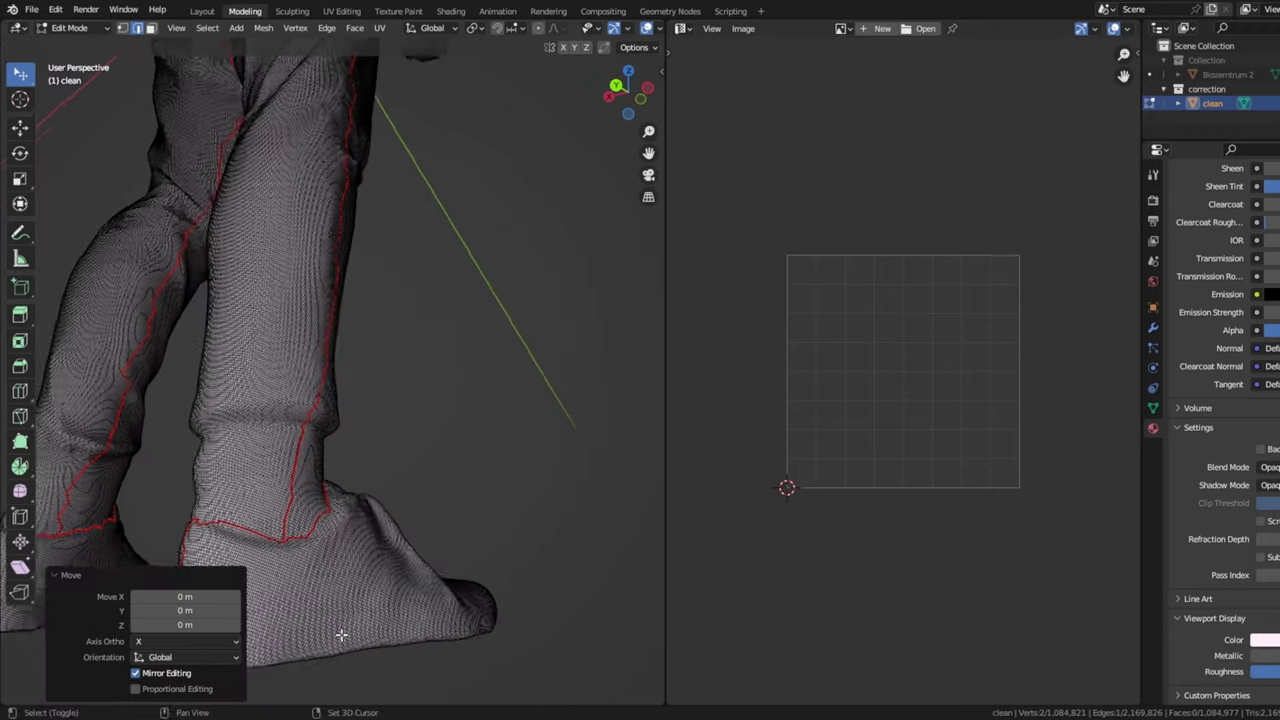
scroll(341, 635, down, 1)
ctrl+click(491, 573)
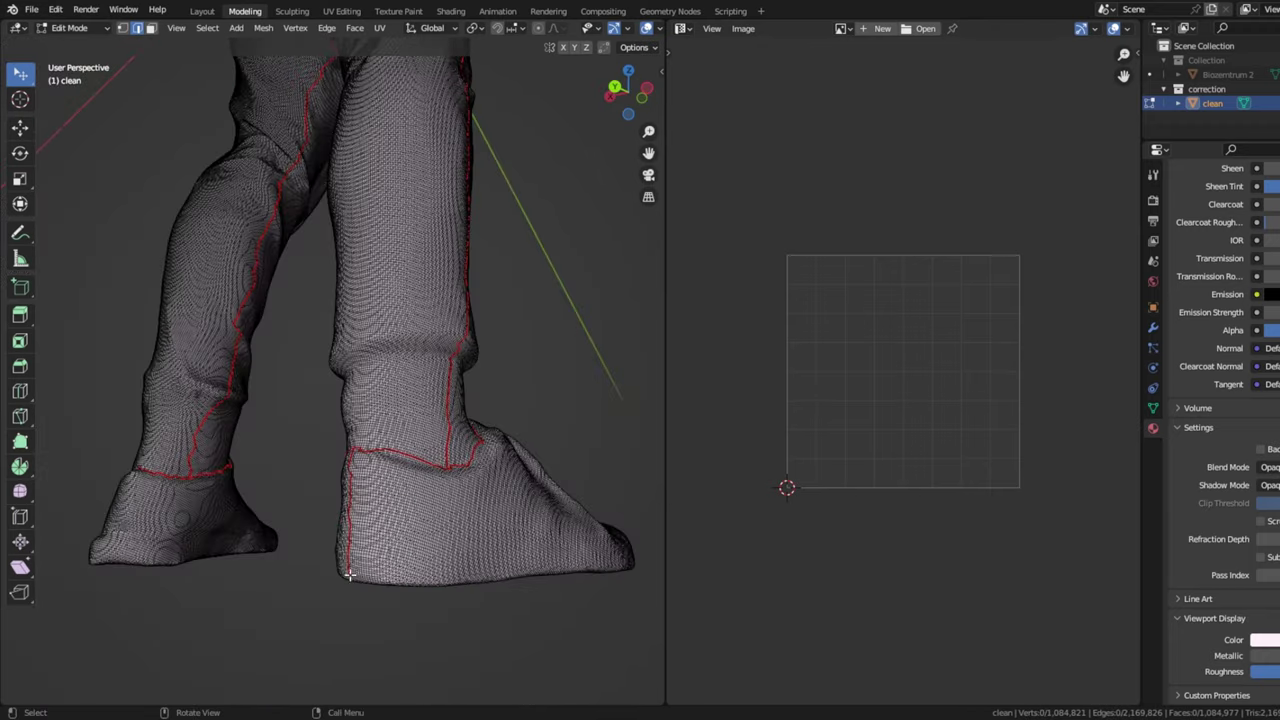
ctrl+click(453, 580)
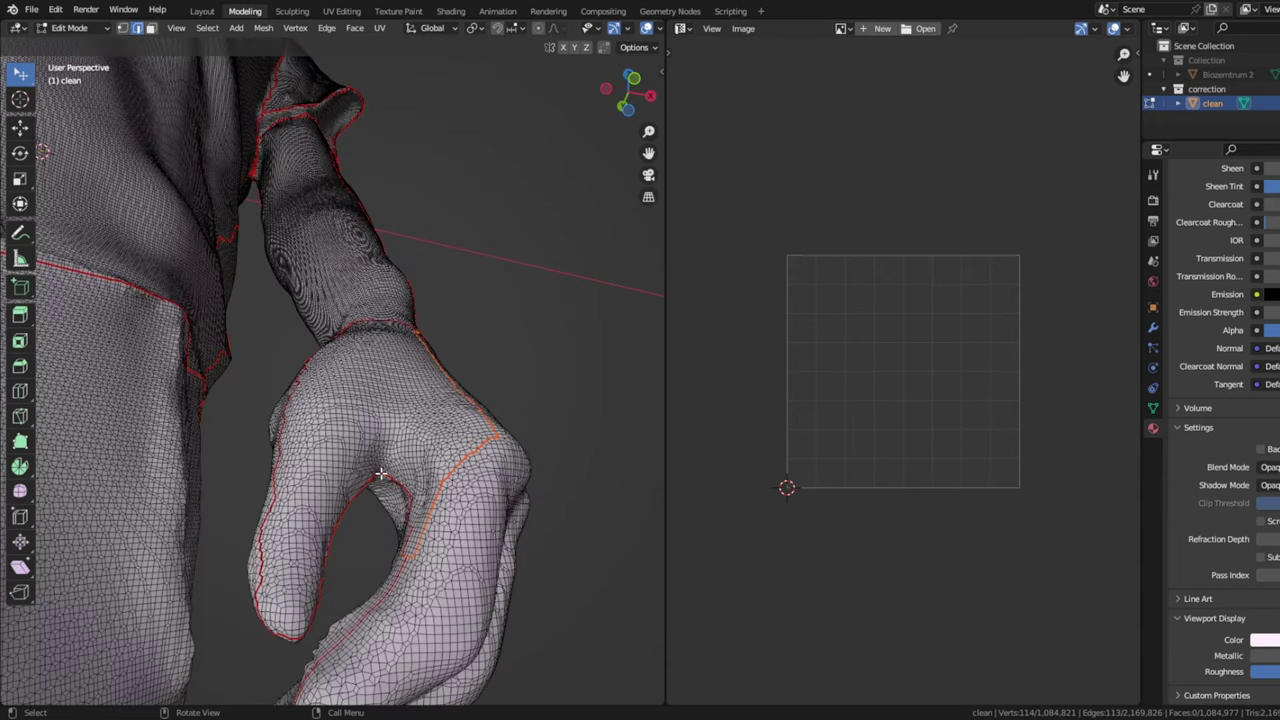
Step: Extend the path across the wrist, mark it as a seam, and split the mesh there
middle_drag(340, 330, 385, 337)
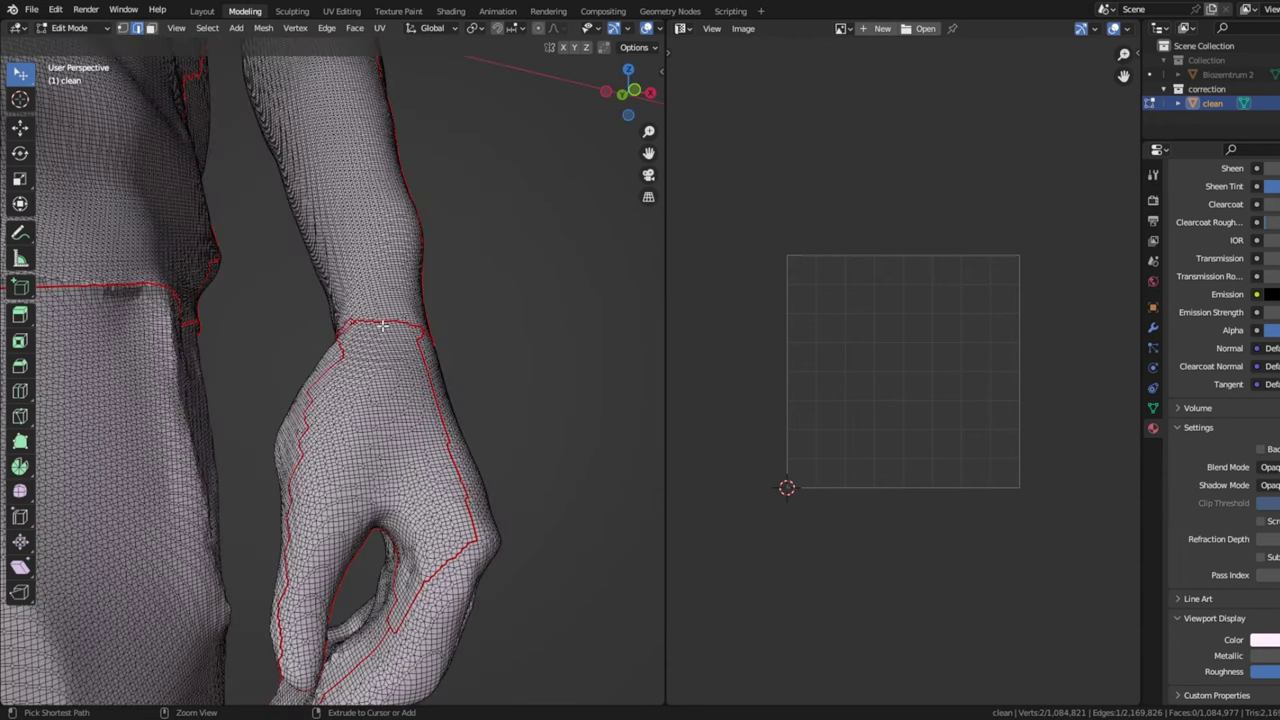
ctrl+click(382, 320)
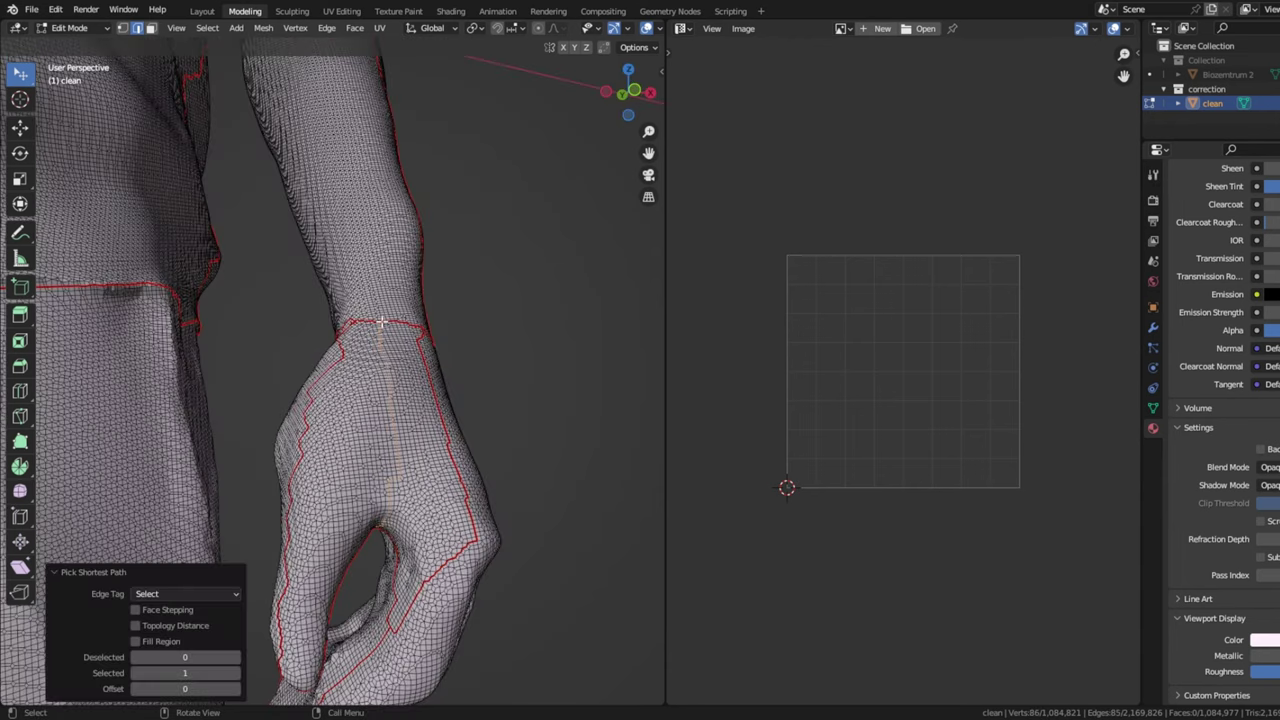
right_click(382, 334)
click(333, 541)
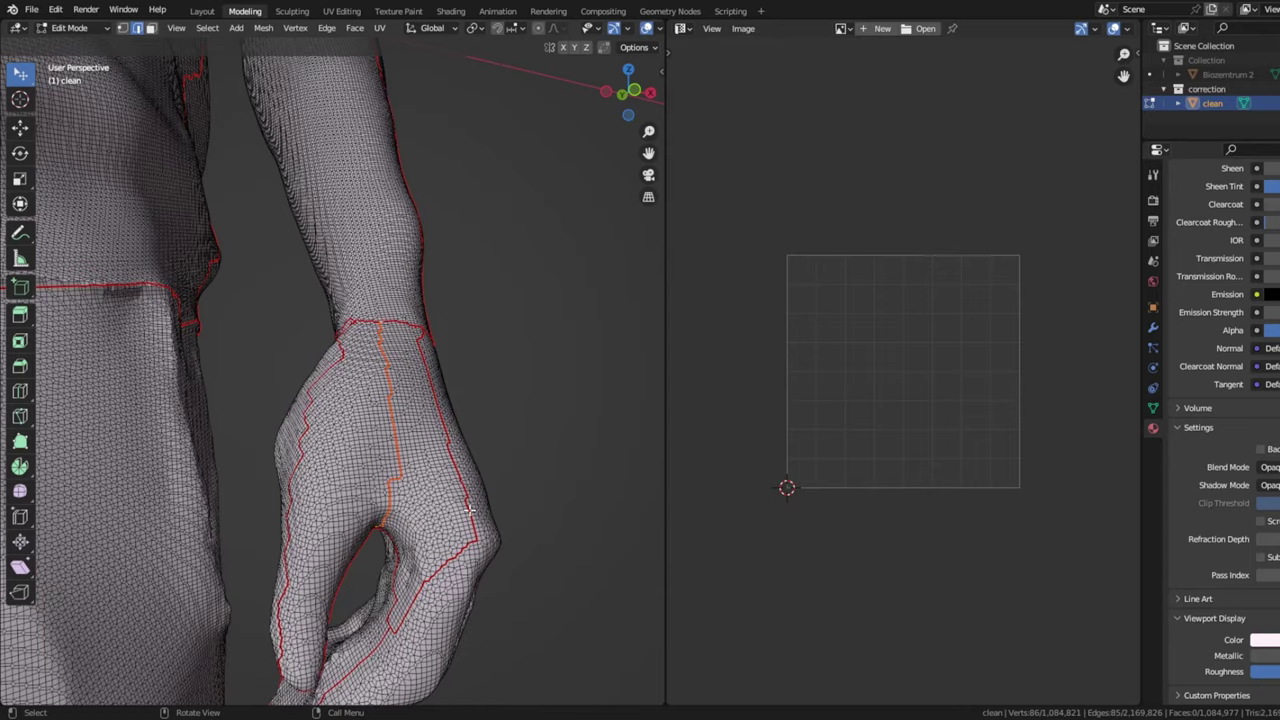
right_click(481, 488)
click(496, 481)
Step: Select an edge path down the hand and mark it as a UV seam
middle_drag(535, 446, 140, 448)
scroll(137, 449, up, 6)
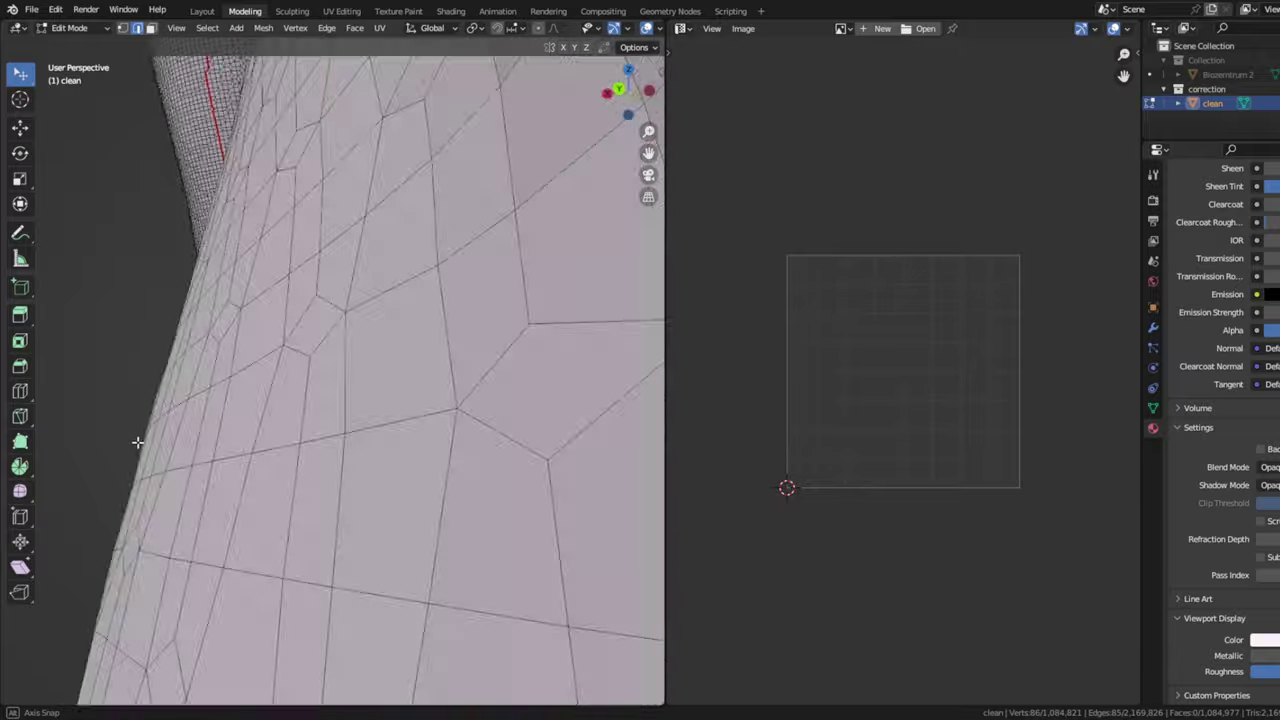
scroll(137, 445, down, 6)
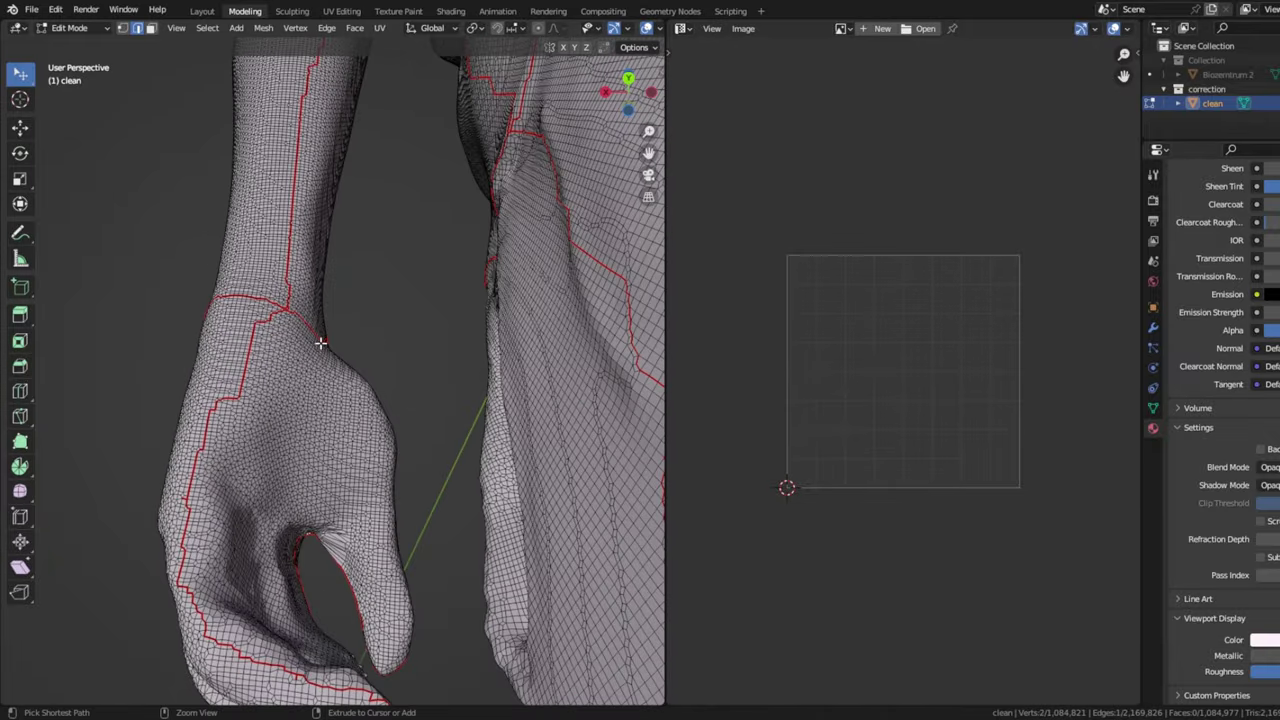
ctrl+click(304, 486)
right_click(336, 468)
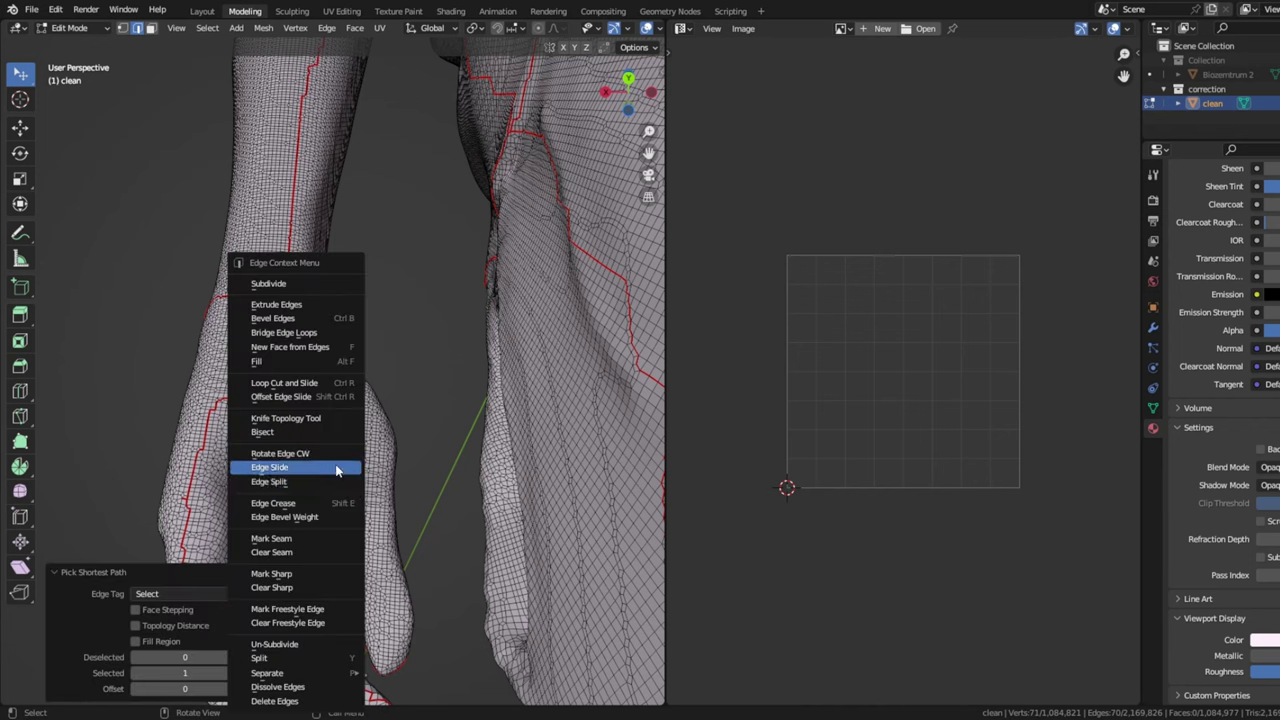
click(308, 541)
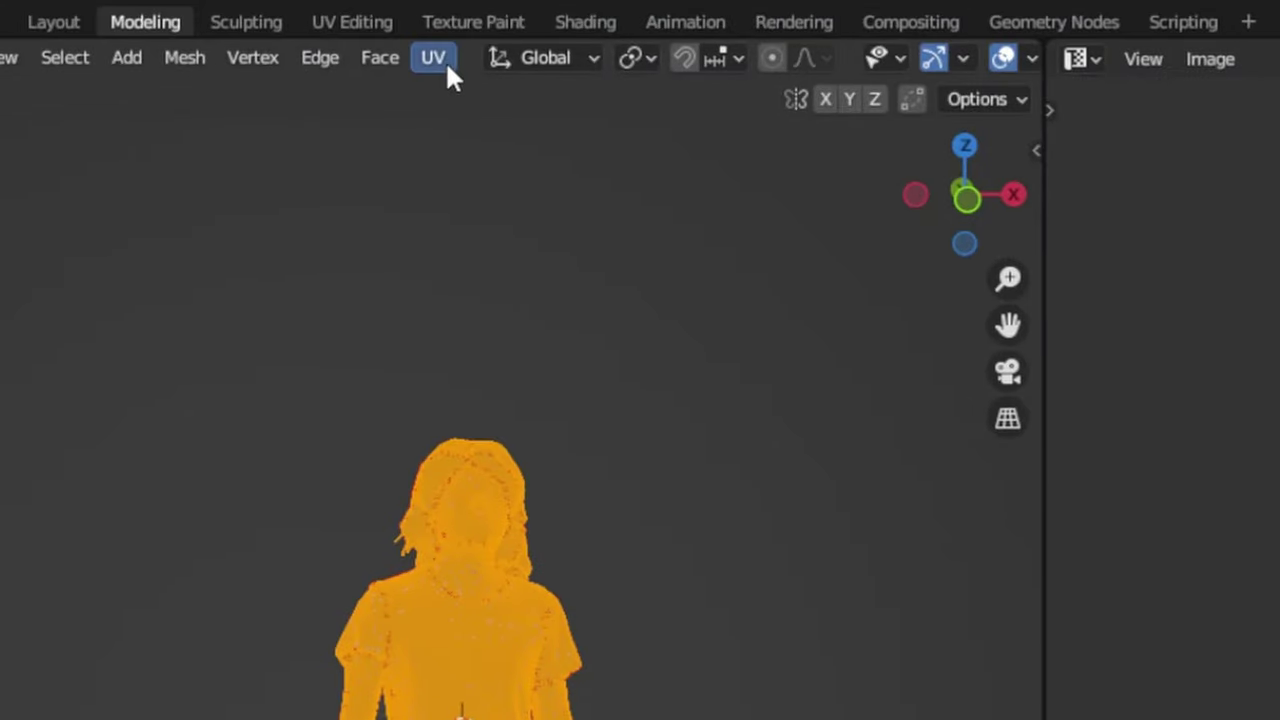
Step: Open the UV unwrapping options for the seamed figure
click(442, 60)
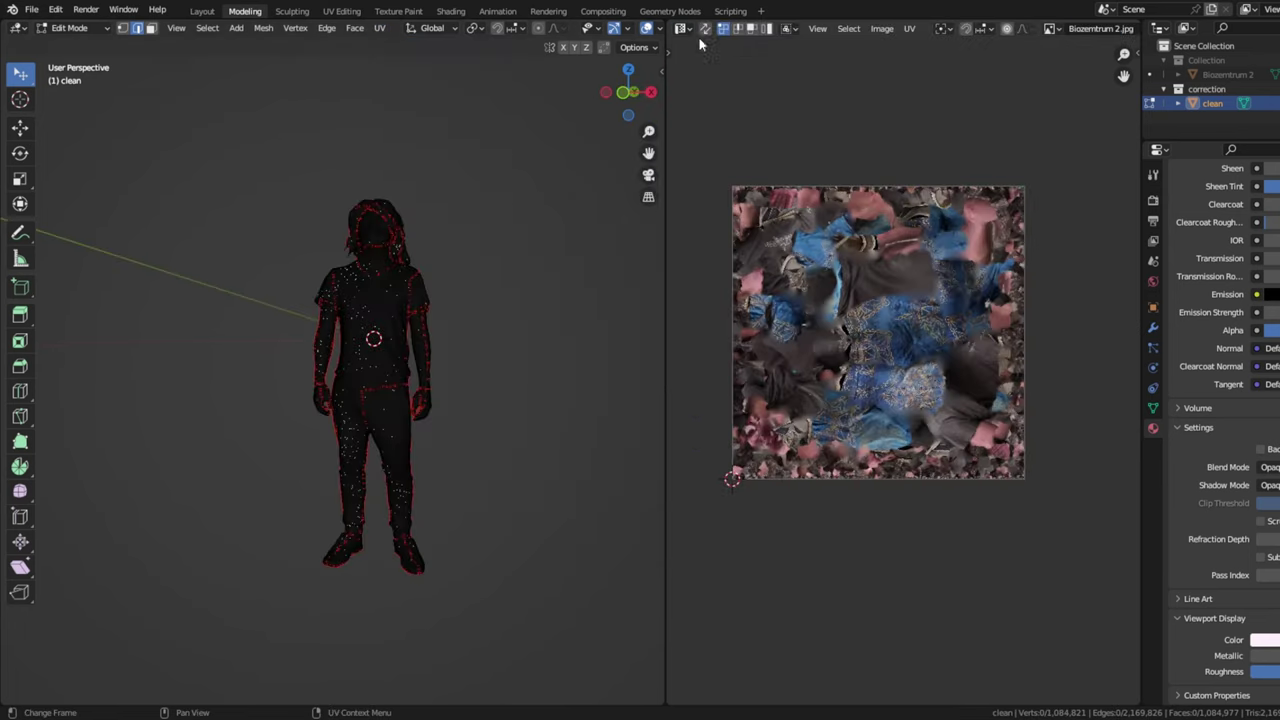
Step: Pick the texture image to display and make it a single-user copy
click(1050, 28)
mouse_move(1029, 86)
middle_down()
mouse_move(974, 96)
mouse_move(1041, 72)
middle_up()
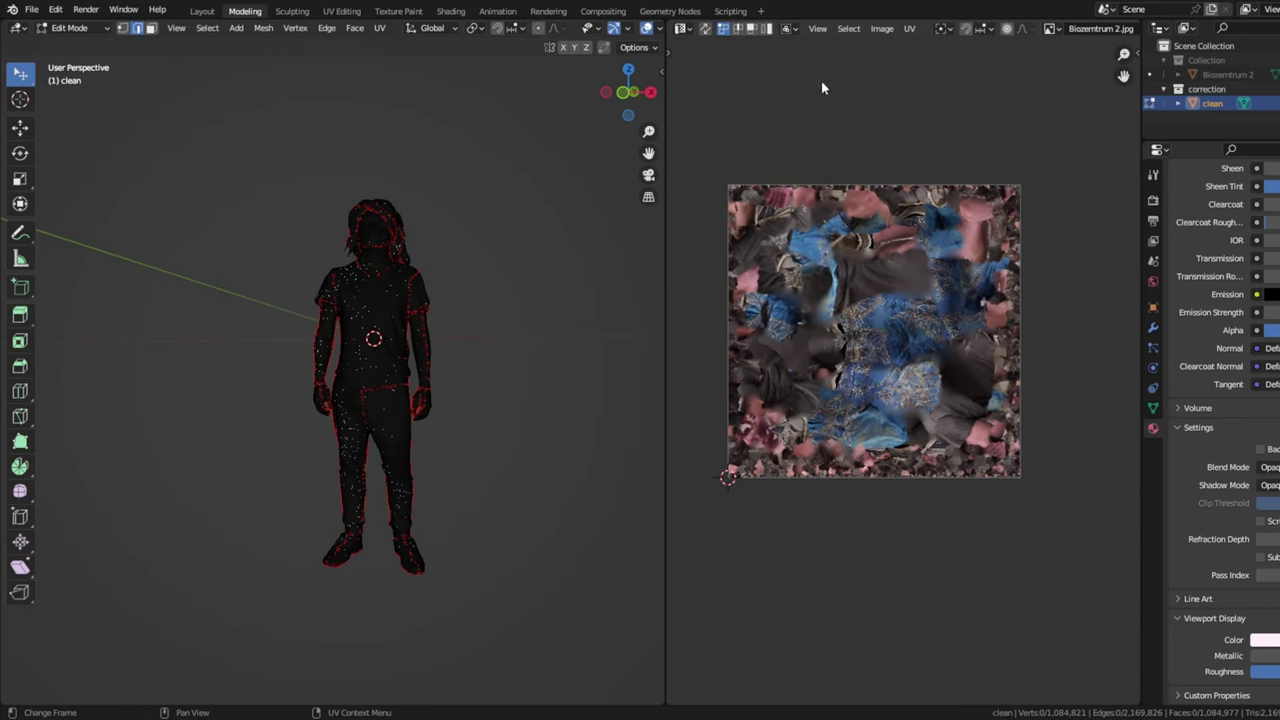
key(a)
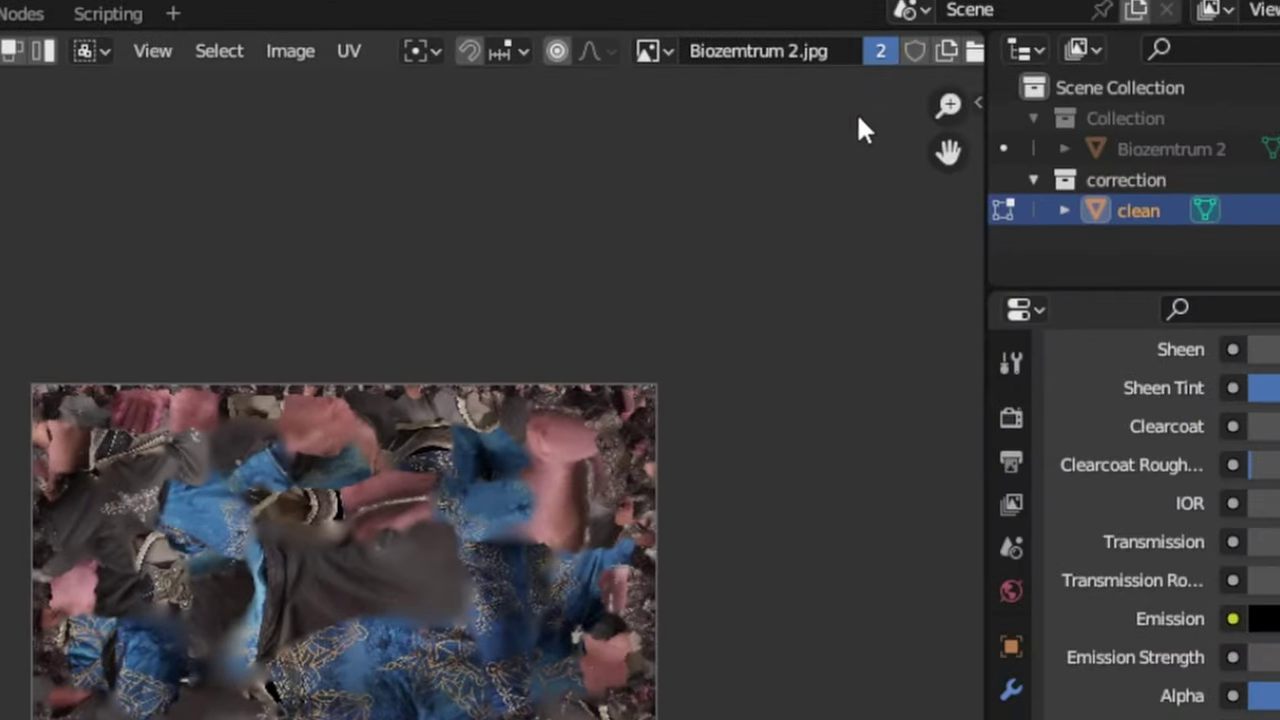
click(877, 52)
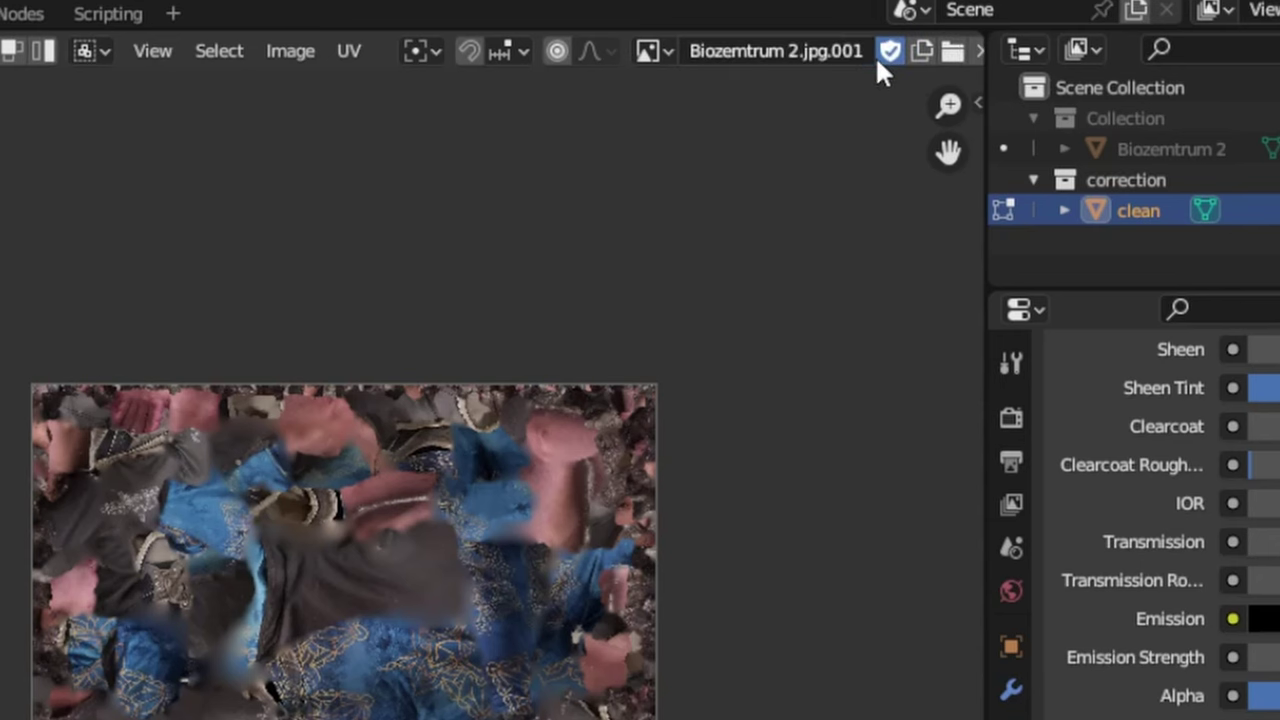
Step: Select all vertices, then use Select Overlap to highlight overlapping UV islands
click(152, 50)
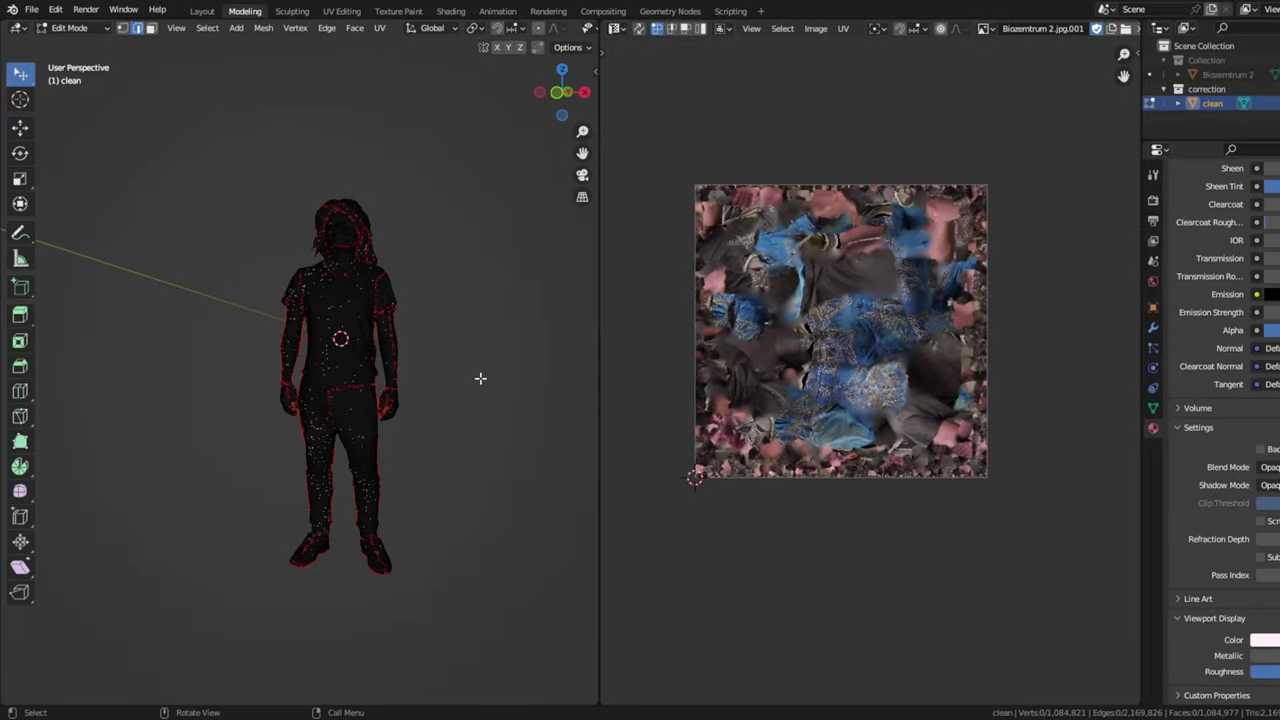
key(a)
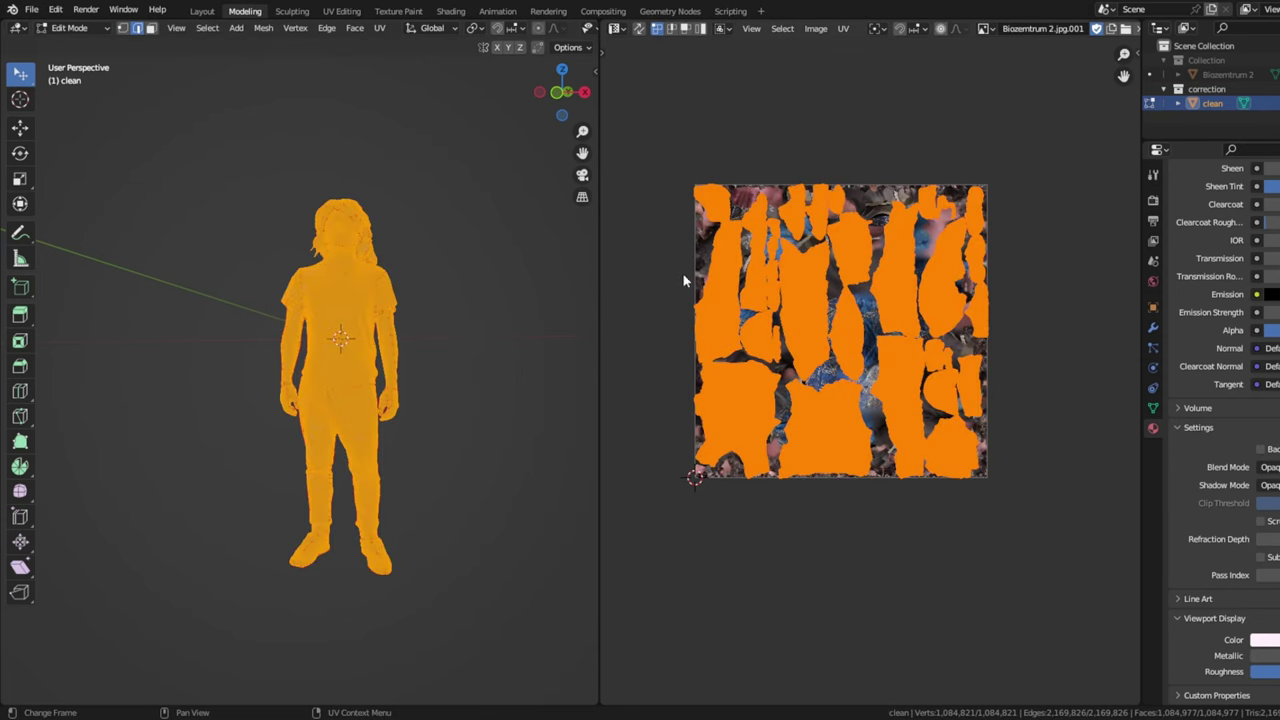
click(782, 28)
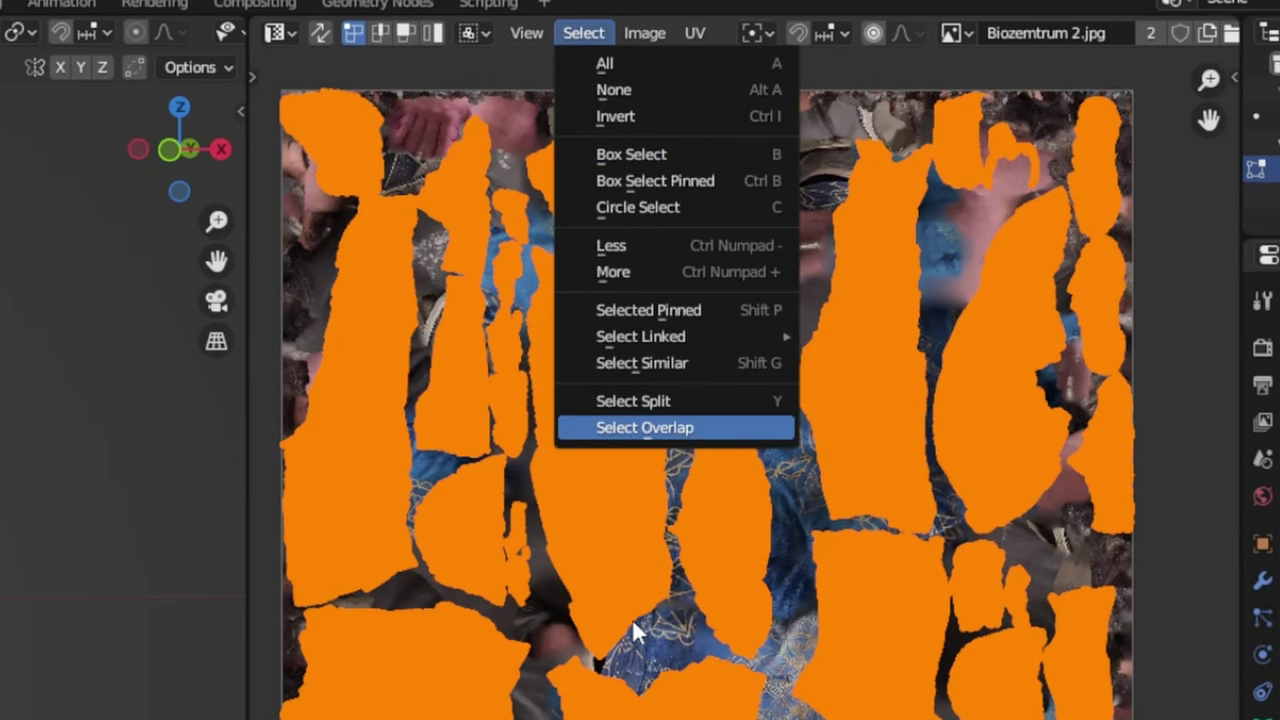
click(645, 427)
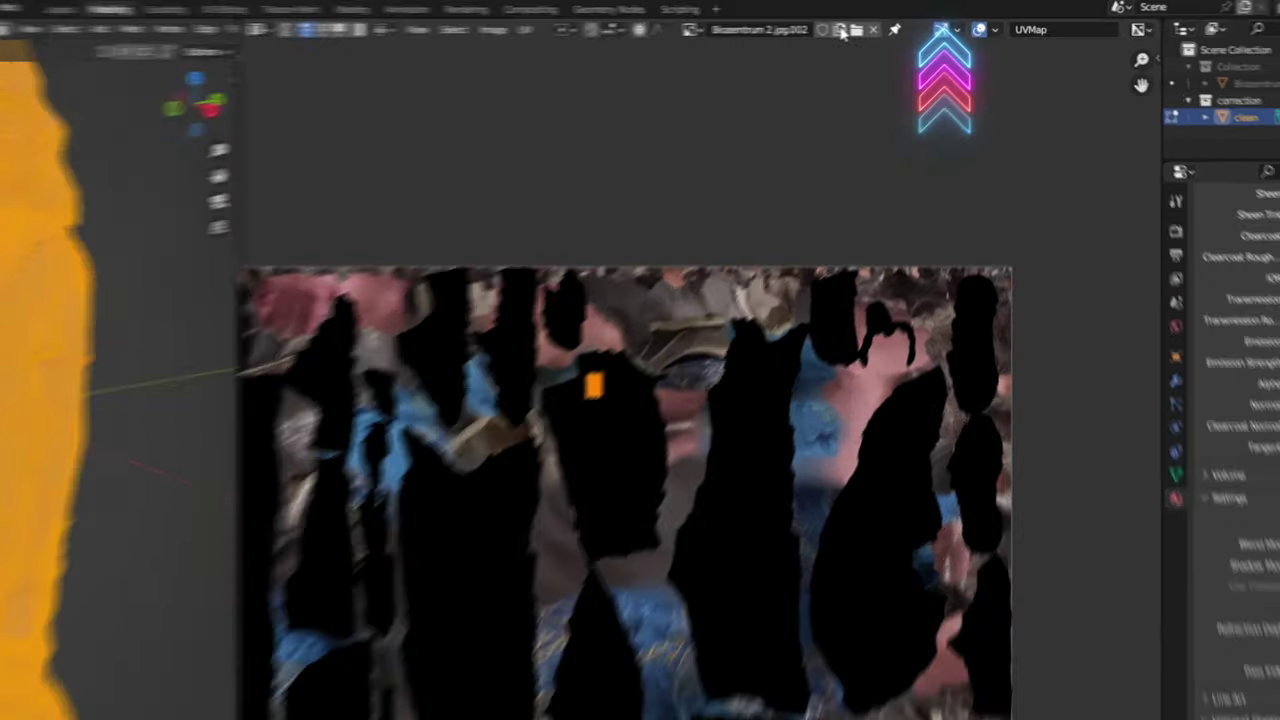
Step: Create a new blank image named 'textur', 4096 px wide, and deselect the mesh
click(867, 29)
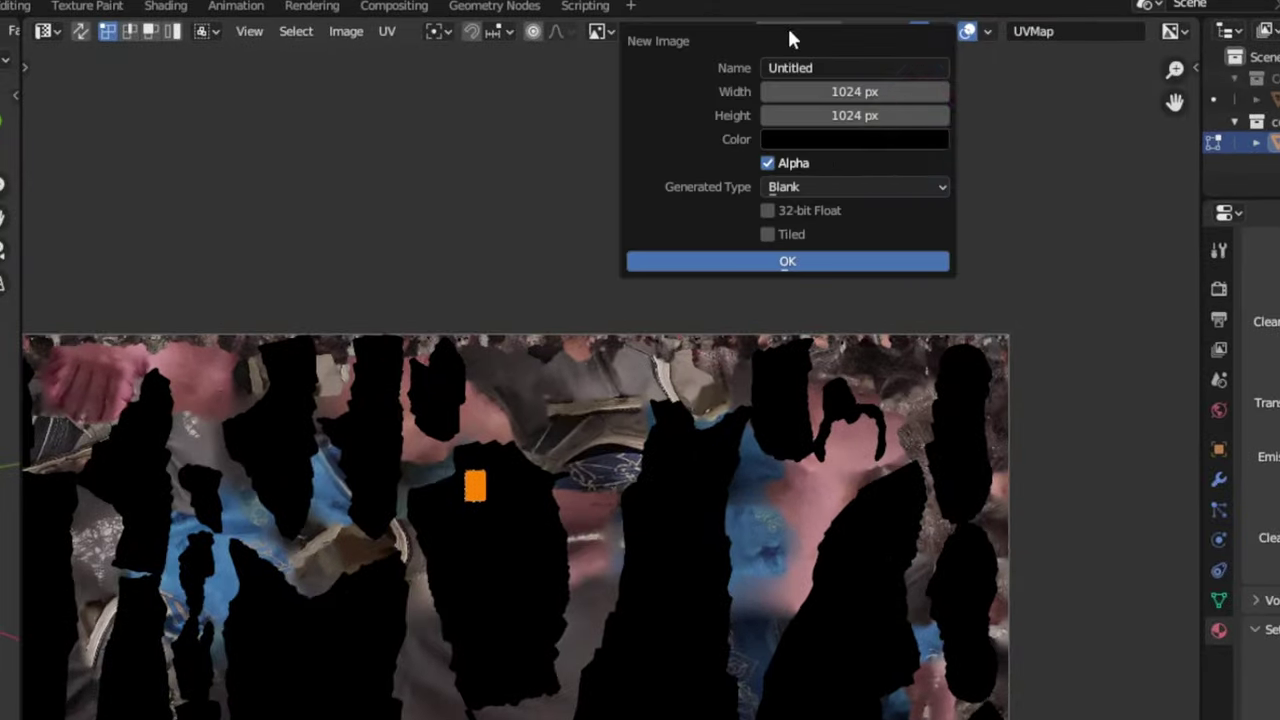
click(834, 68)
click(907, 90)
text(40)
text(96)
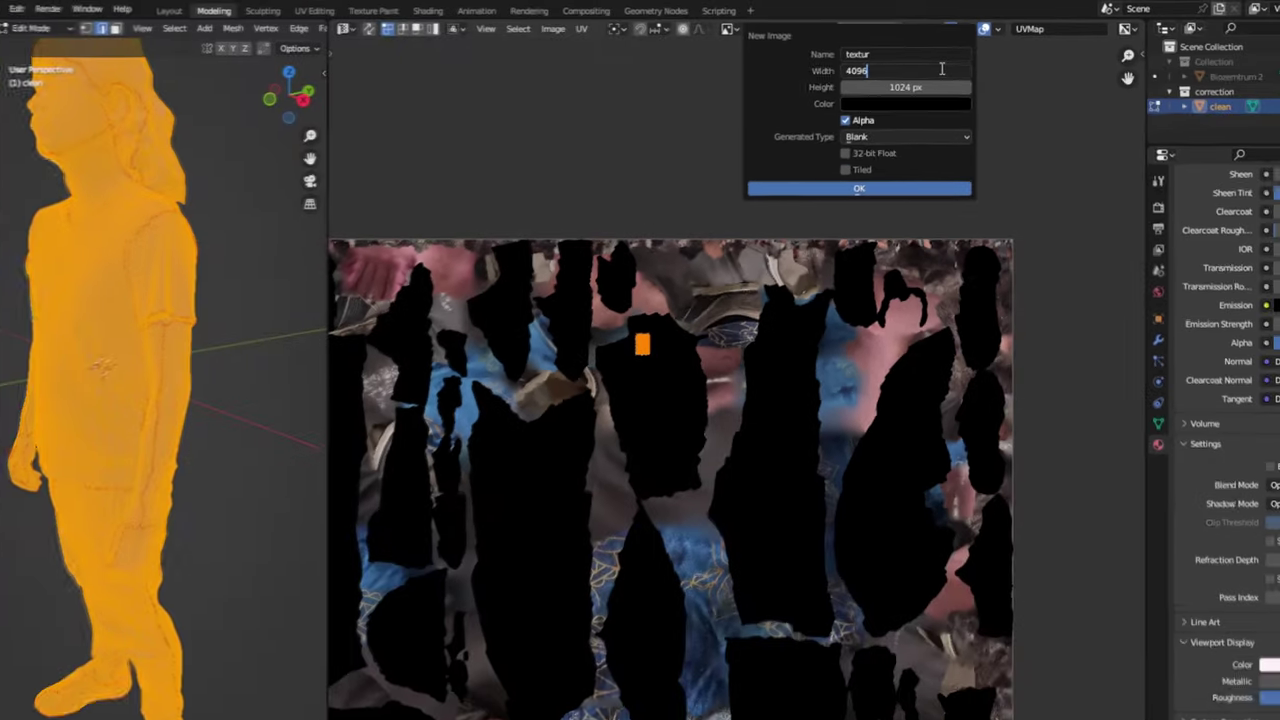
key(Return)
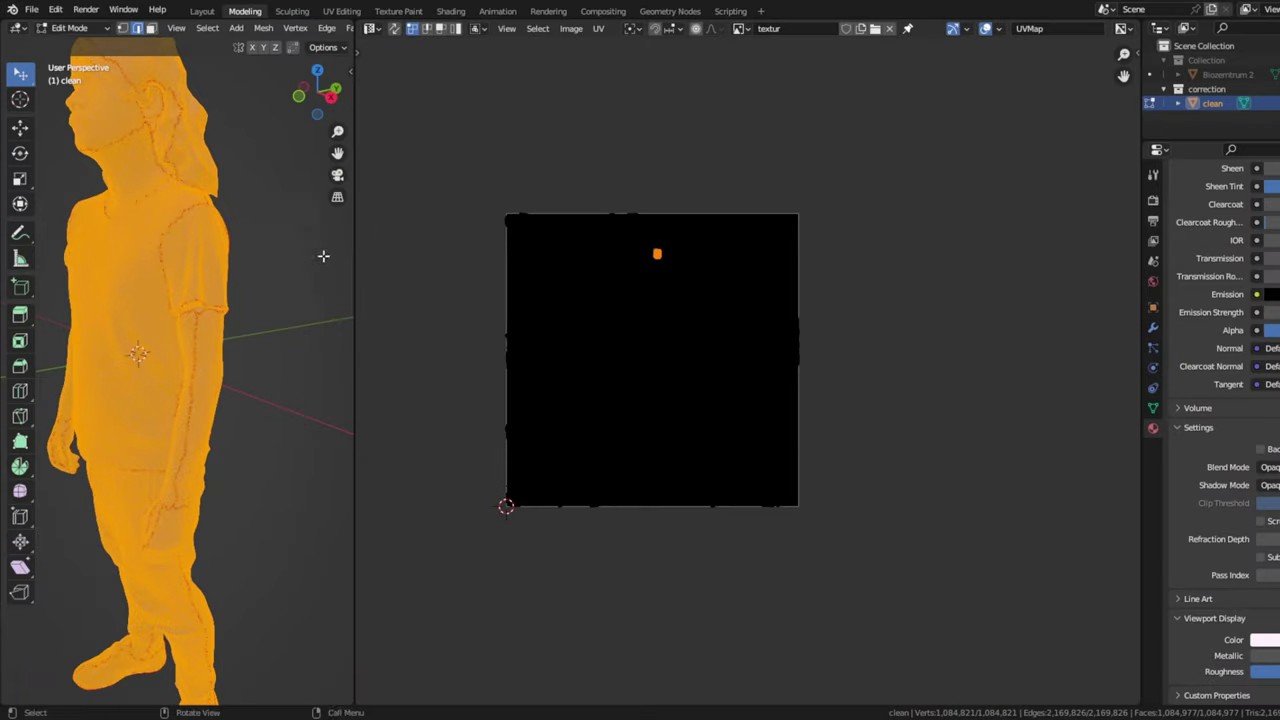
key(alt+a)
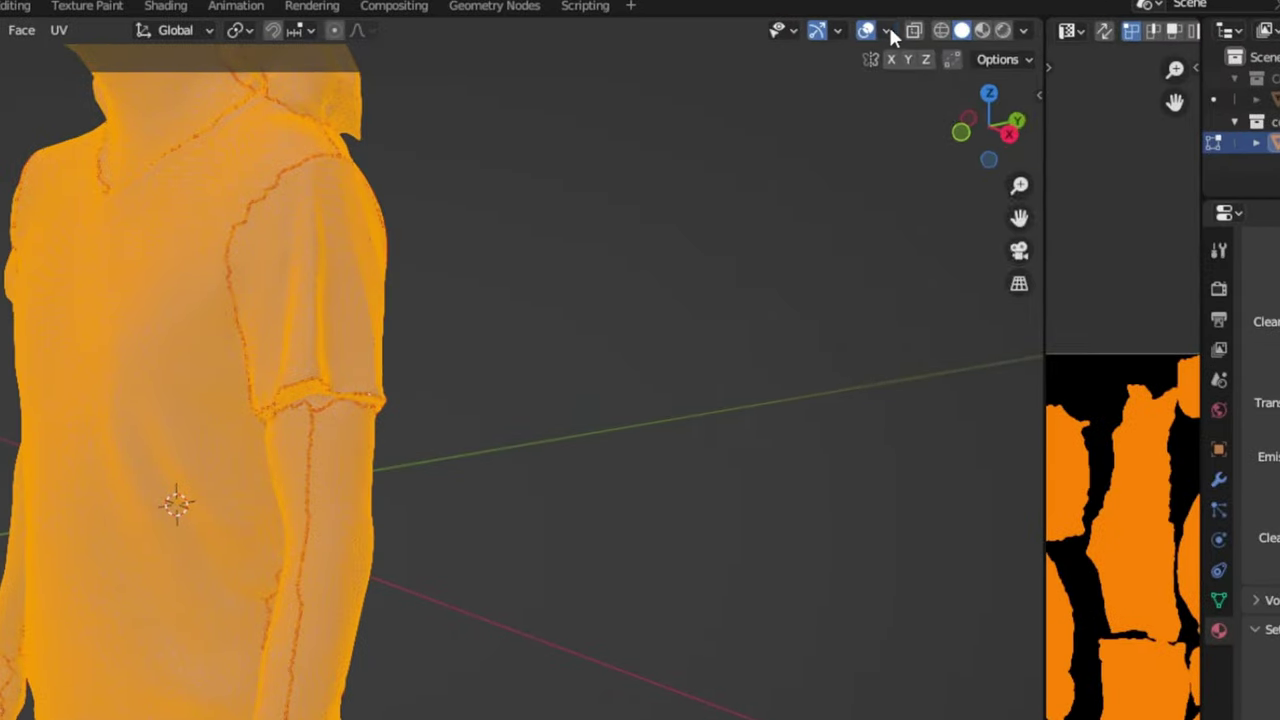
Step: Enable mesh statistics in the viewport overlays and show the figure's modifier settings
click(888, 30)
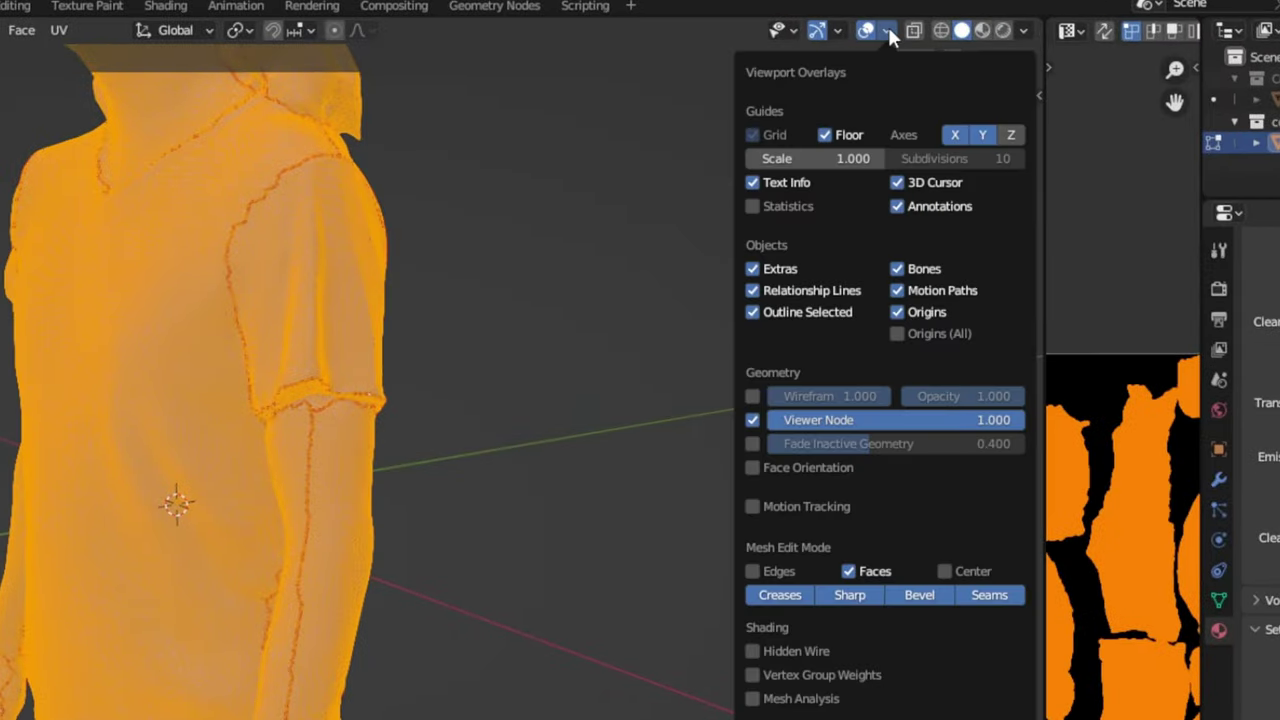
click(751, 206)
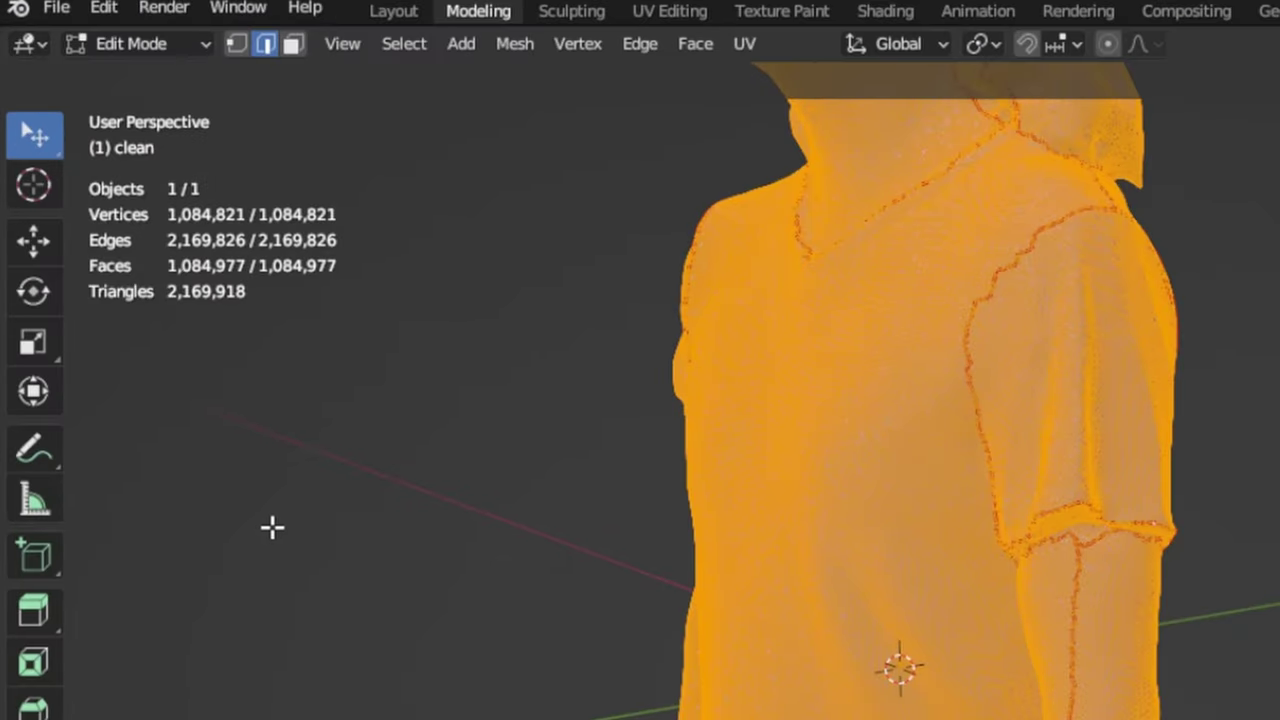
key(alt+a)
click(1155, 176)
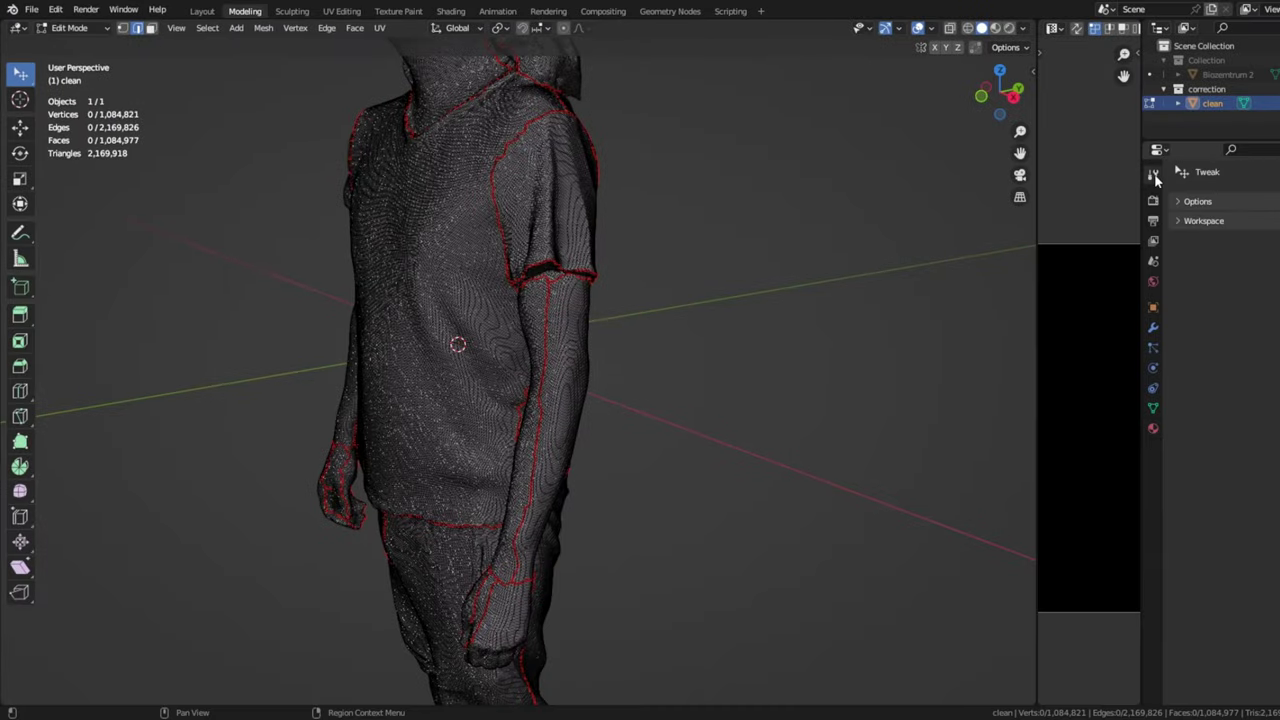
click(1153, 328)
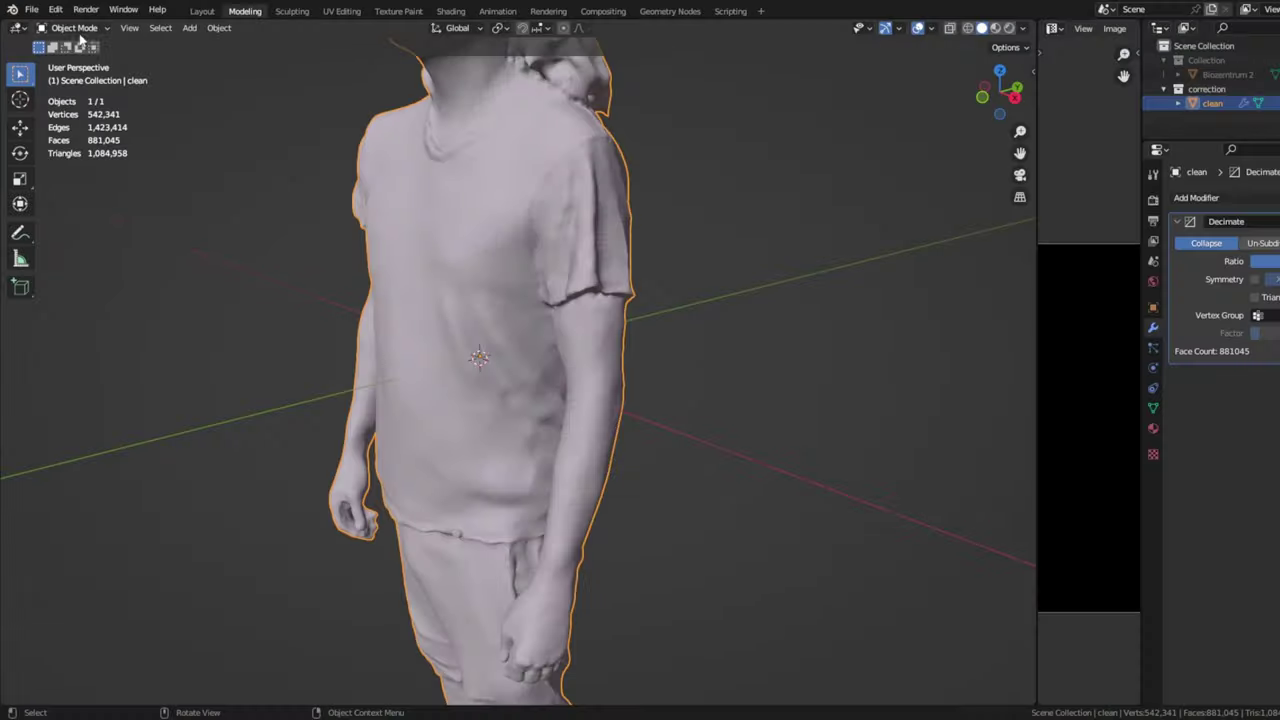
Step: Switch to Object Mode and add a Decimate modifier to the figure
click(77, 28)
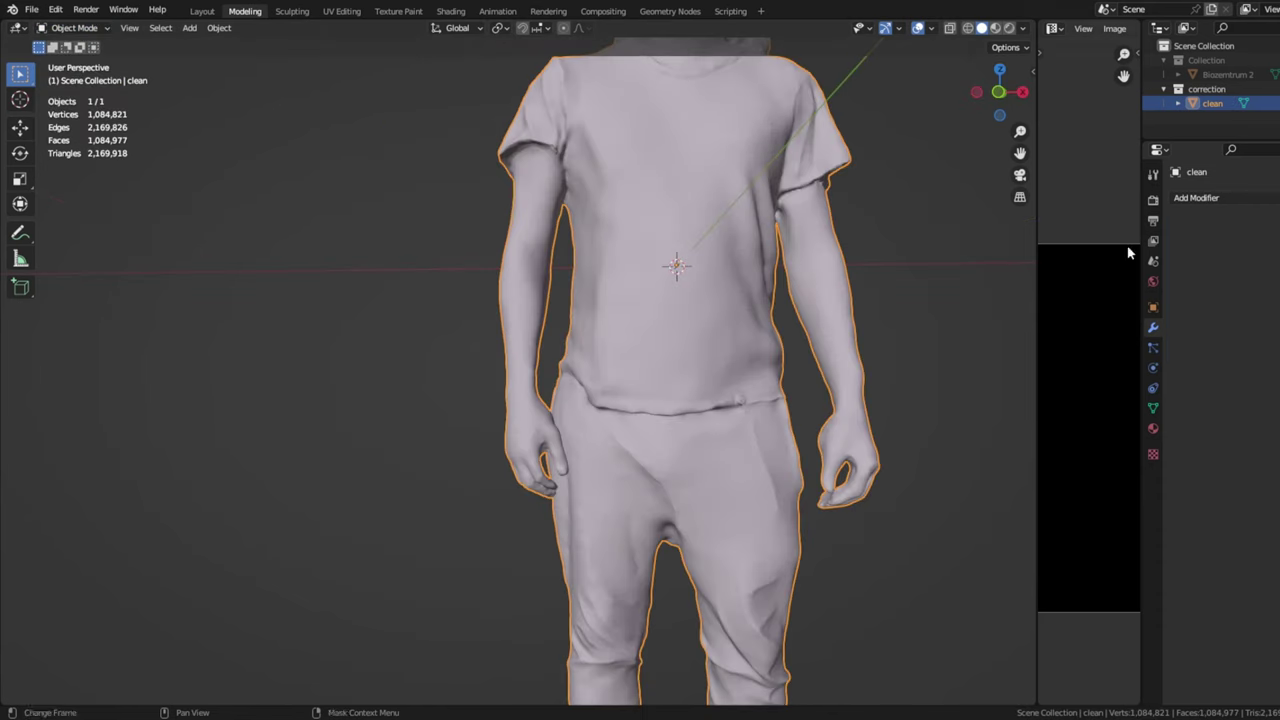
click(1240, 204)
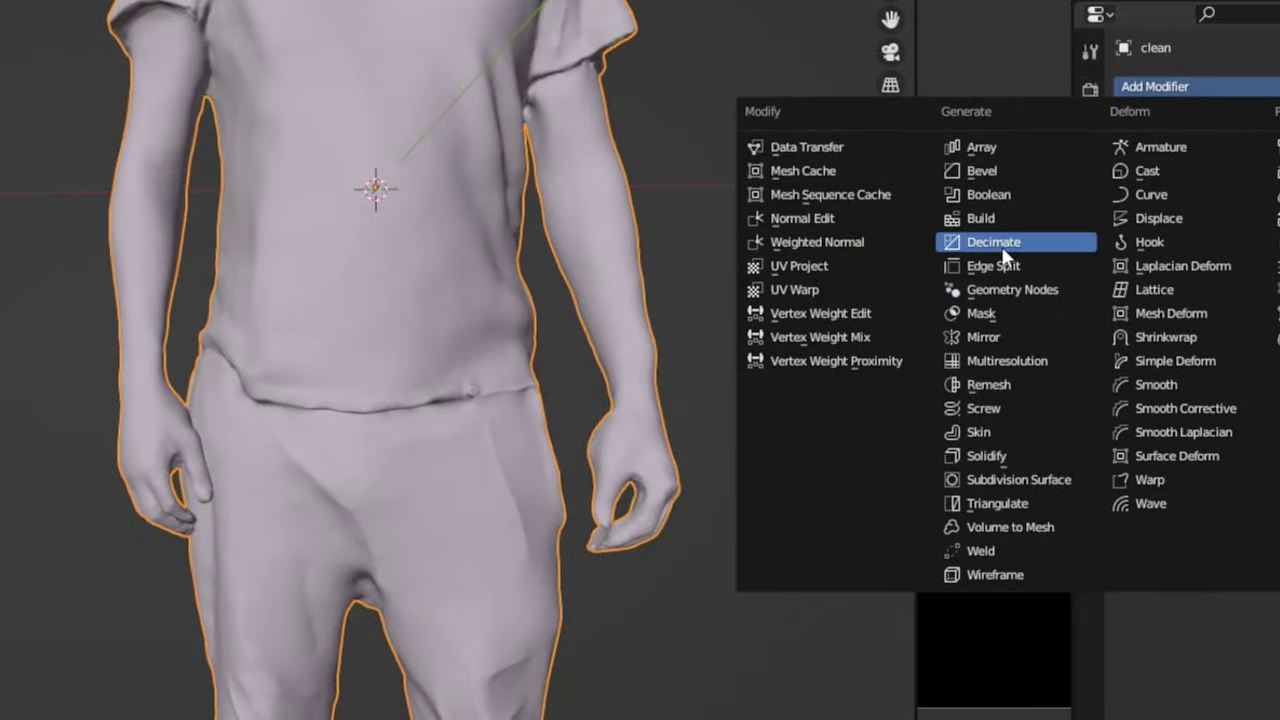
click(1001, 246)
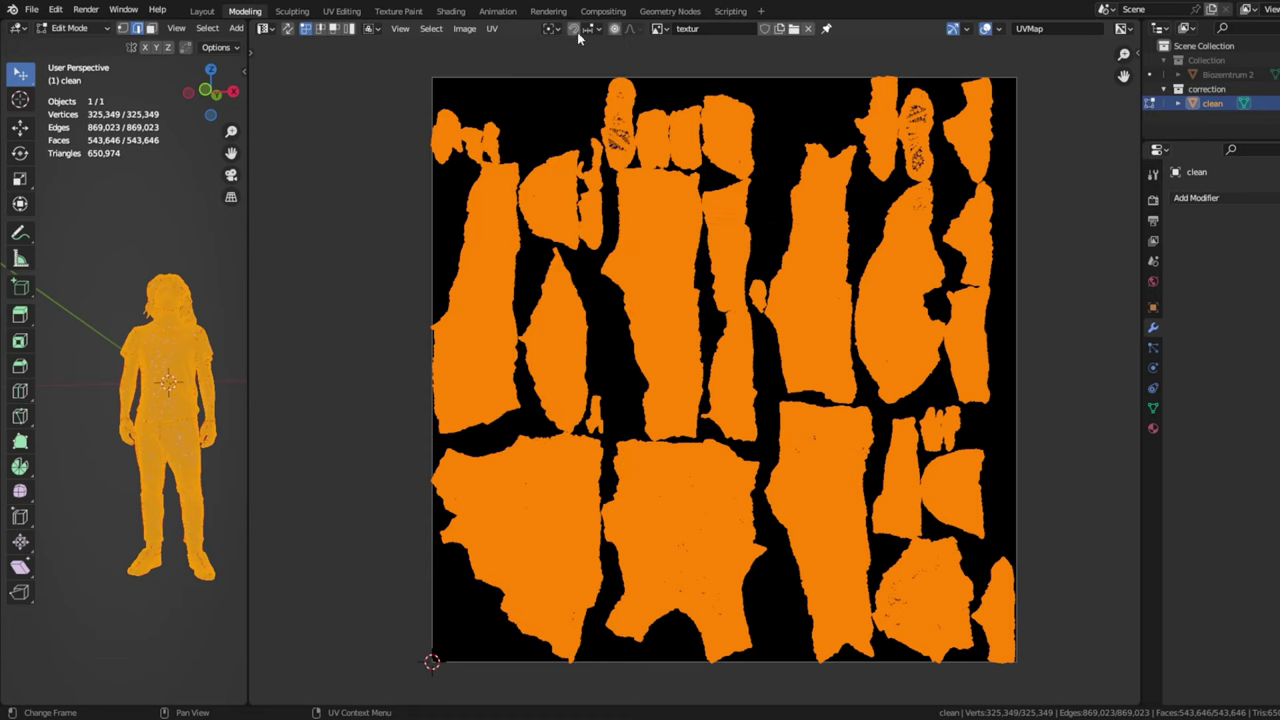
Step: Pack the UV islands and split the image area into two stacked views
click(492, 28)
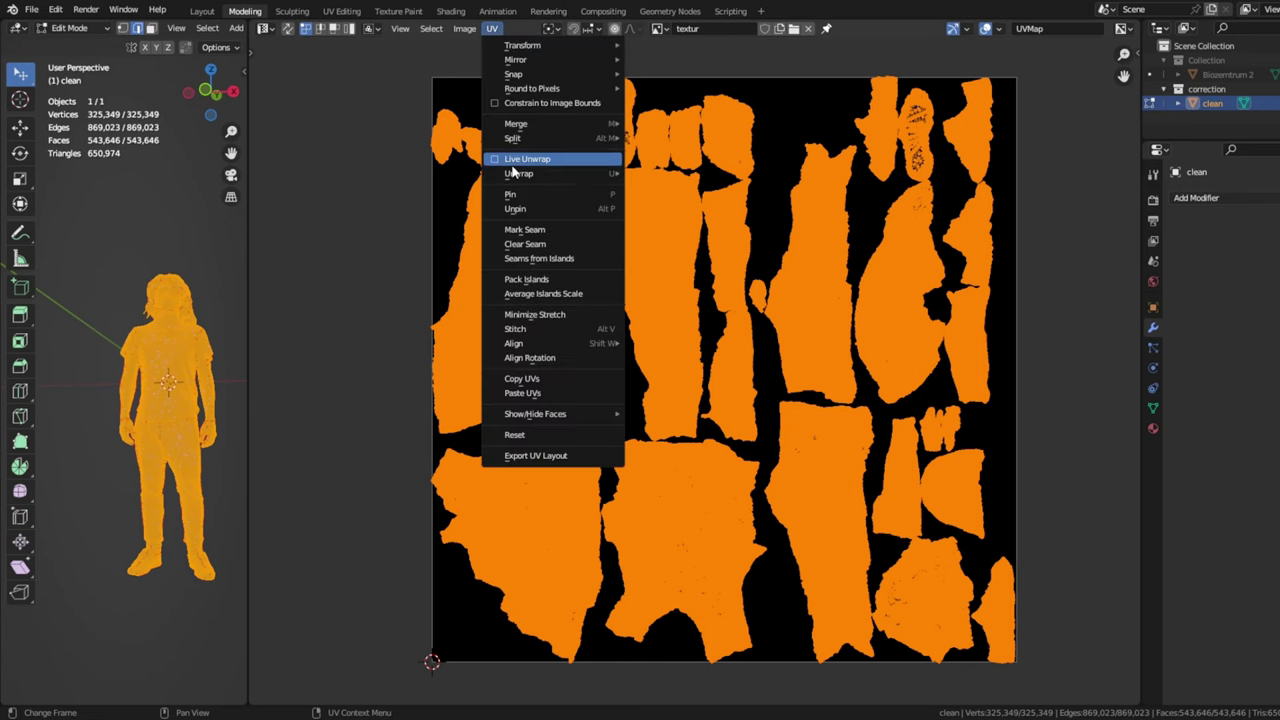
click(527, 279)
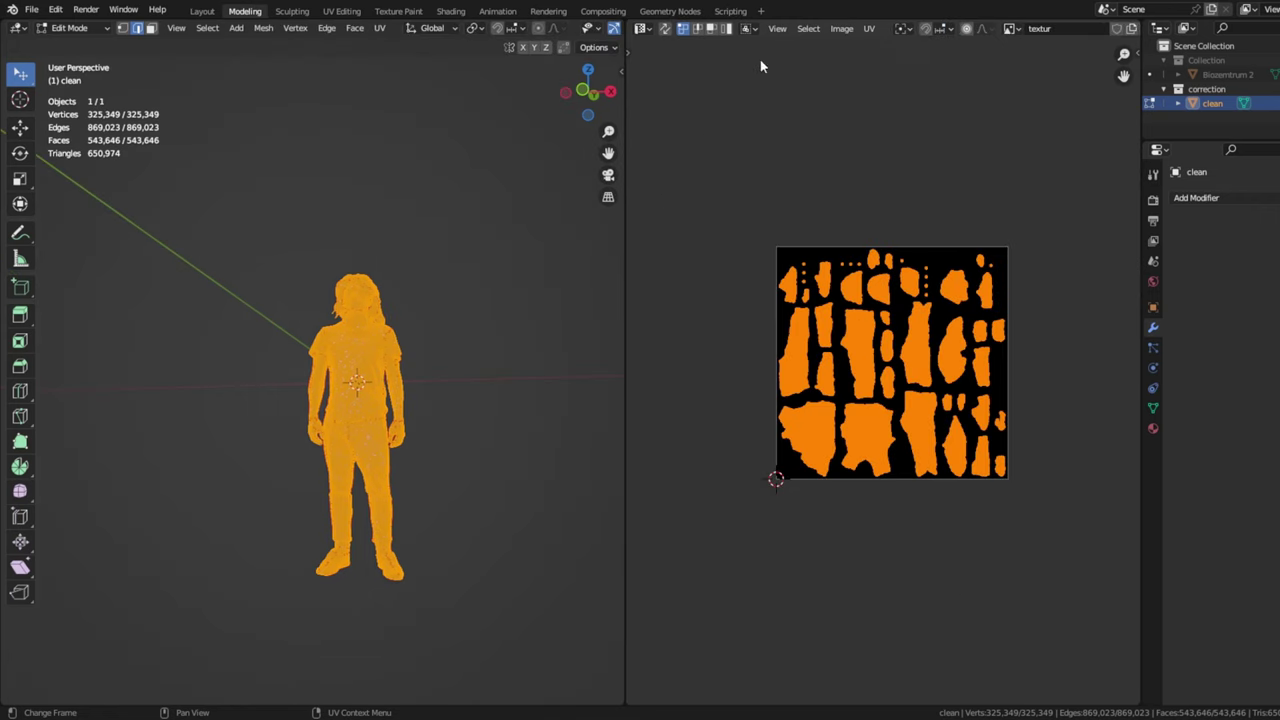
drag(1137, 17, 1112, 390)
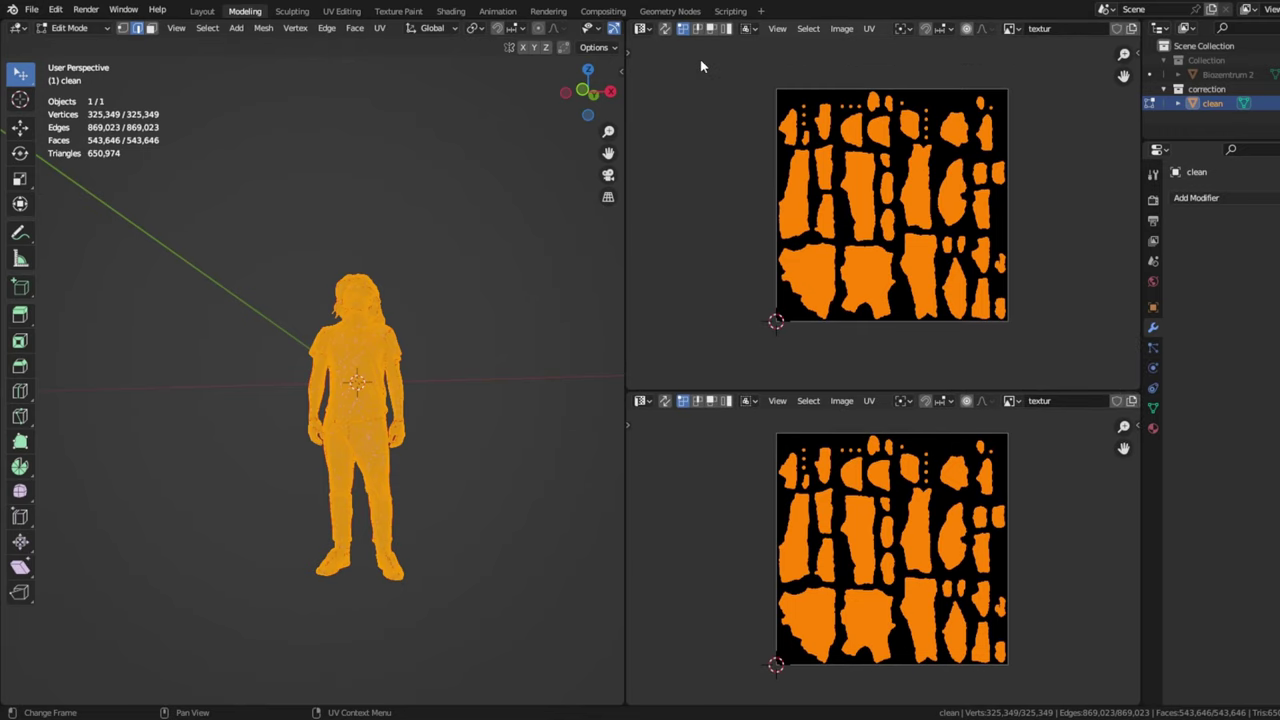
Step: Turn the upper view into a Shader Editor showing the material's nodes
click(643, 28)
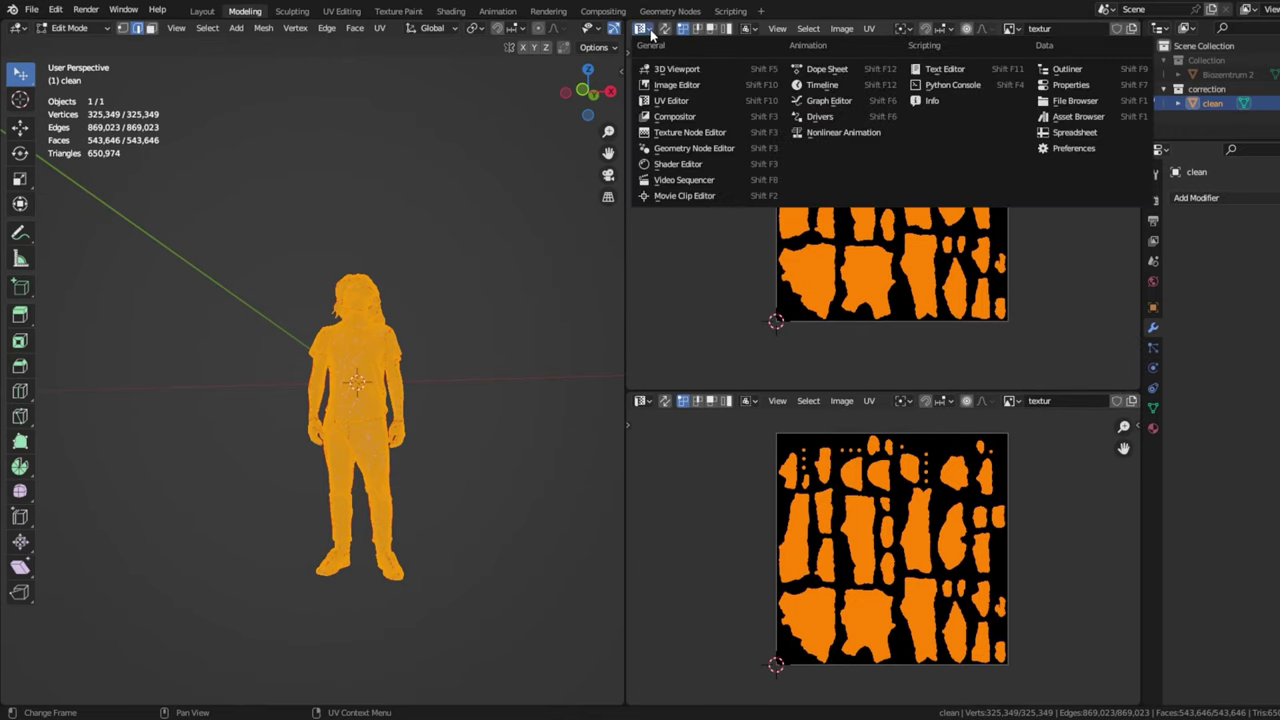
click(690, 133)
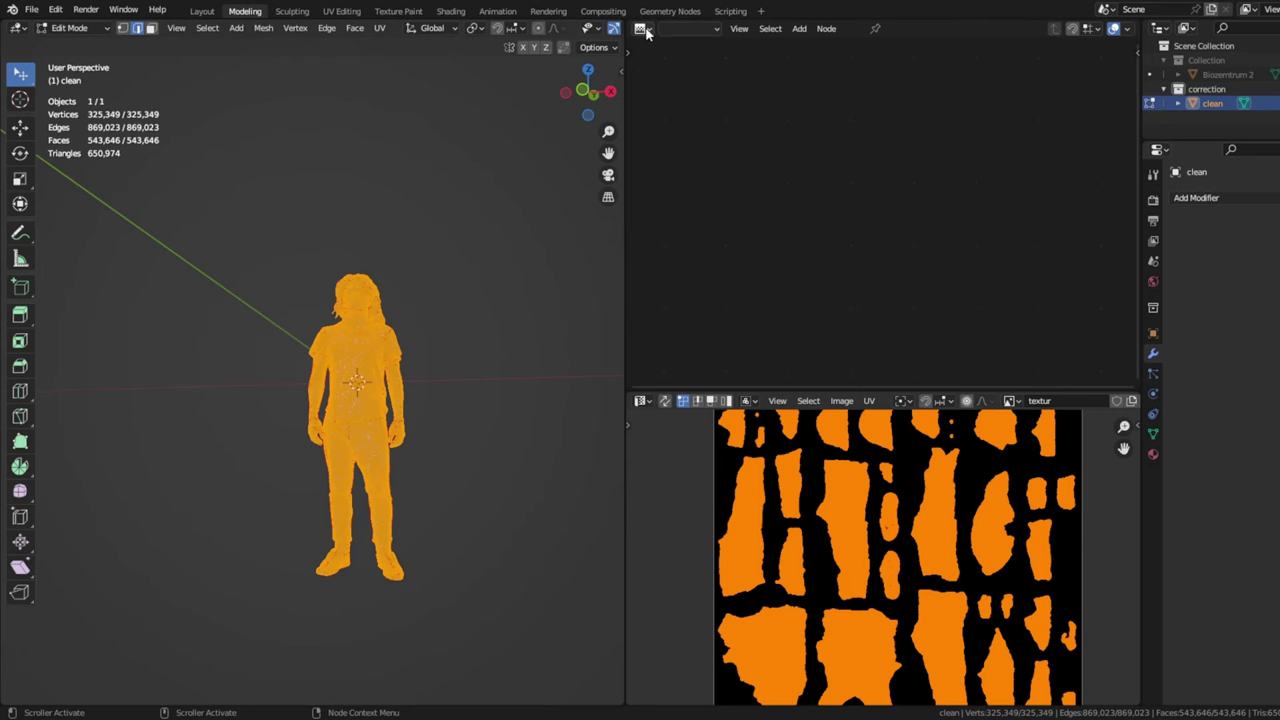
click(643, 28)
click(700, 164)
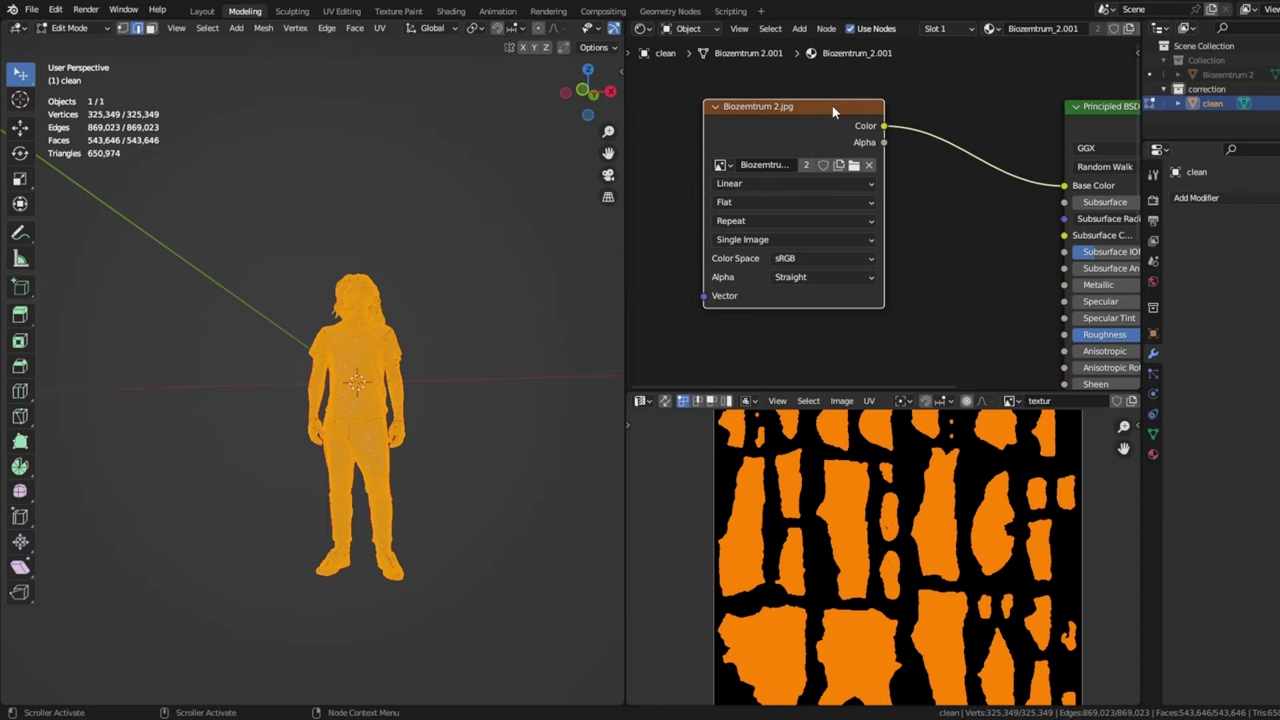
Step: Swap the Biozemtrum 2.jpg node for an Image Texture node loading 'textur' into Base Color
key(Delete)
right_click(803, 244)
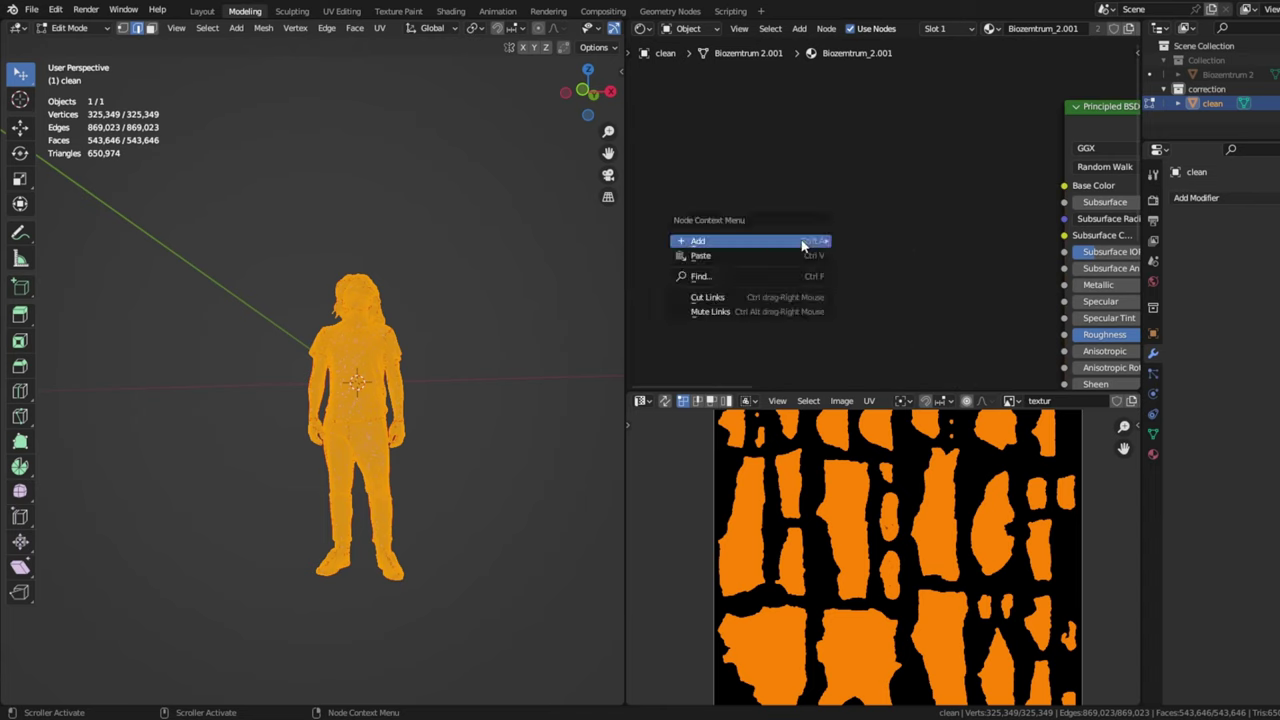
mouse_move(893, 306)
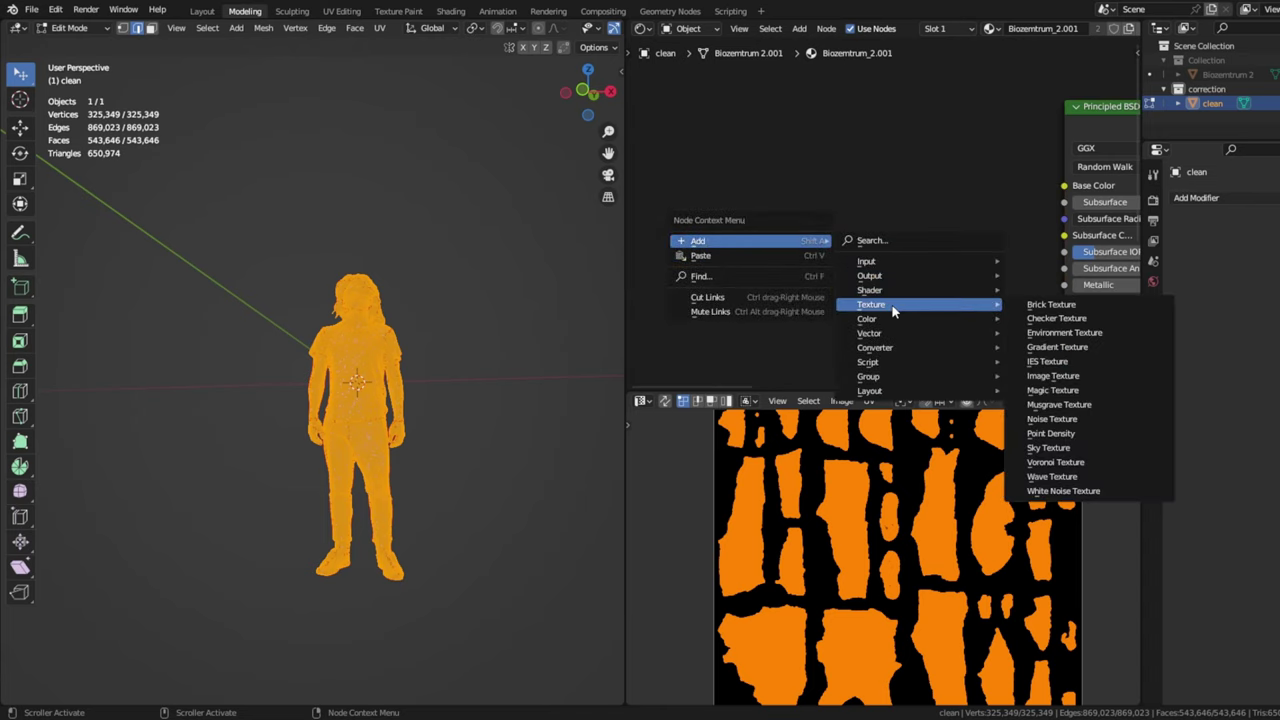
click(1053, 375)
click(736, 210)
click(729, 265)
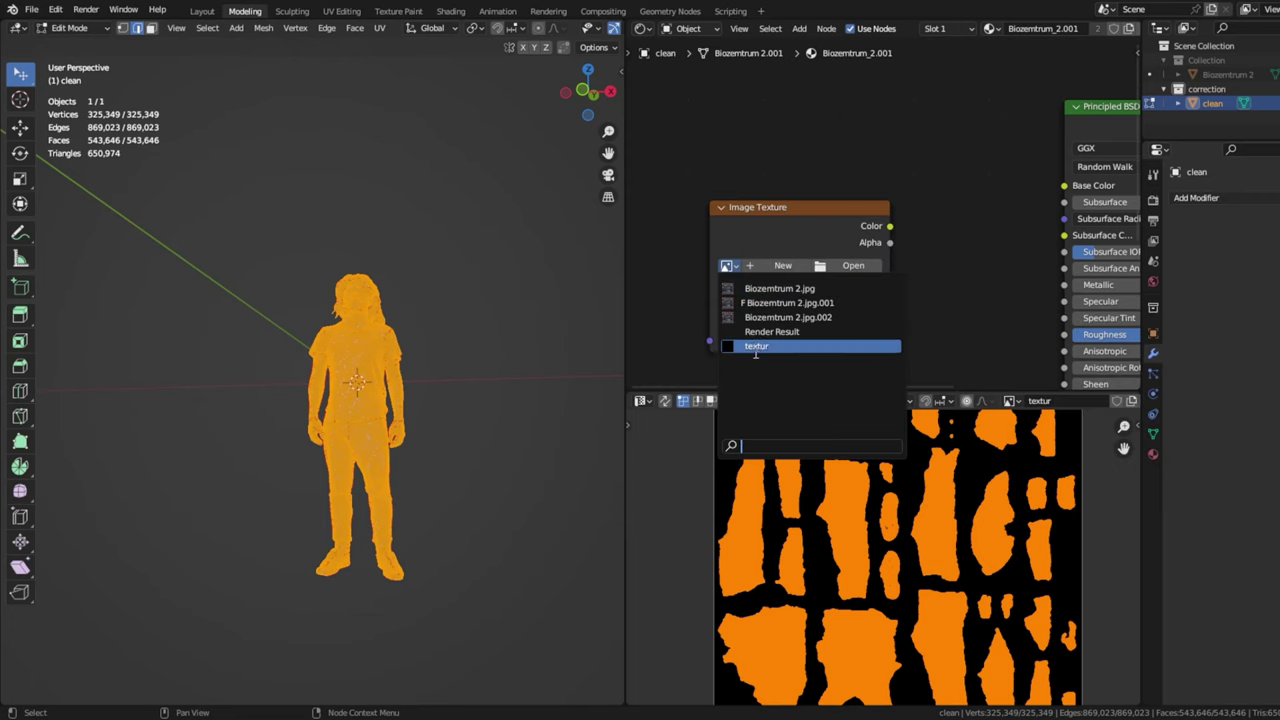
click(757, 349)
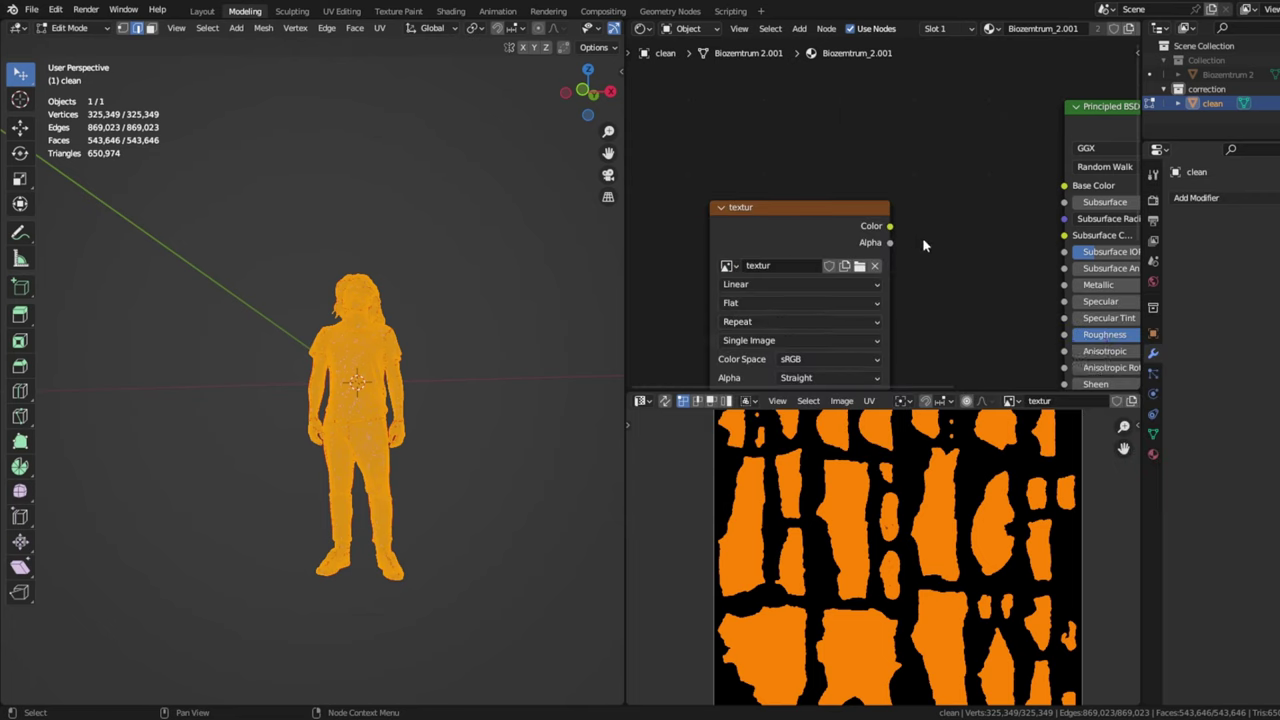
middle_drag(932, 269, 834, 263)
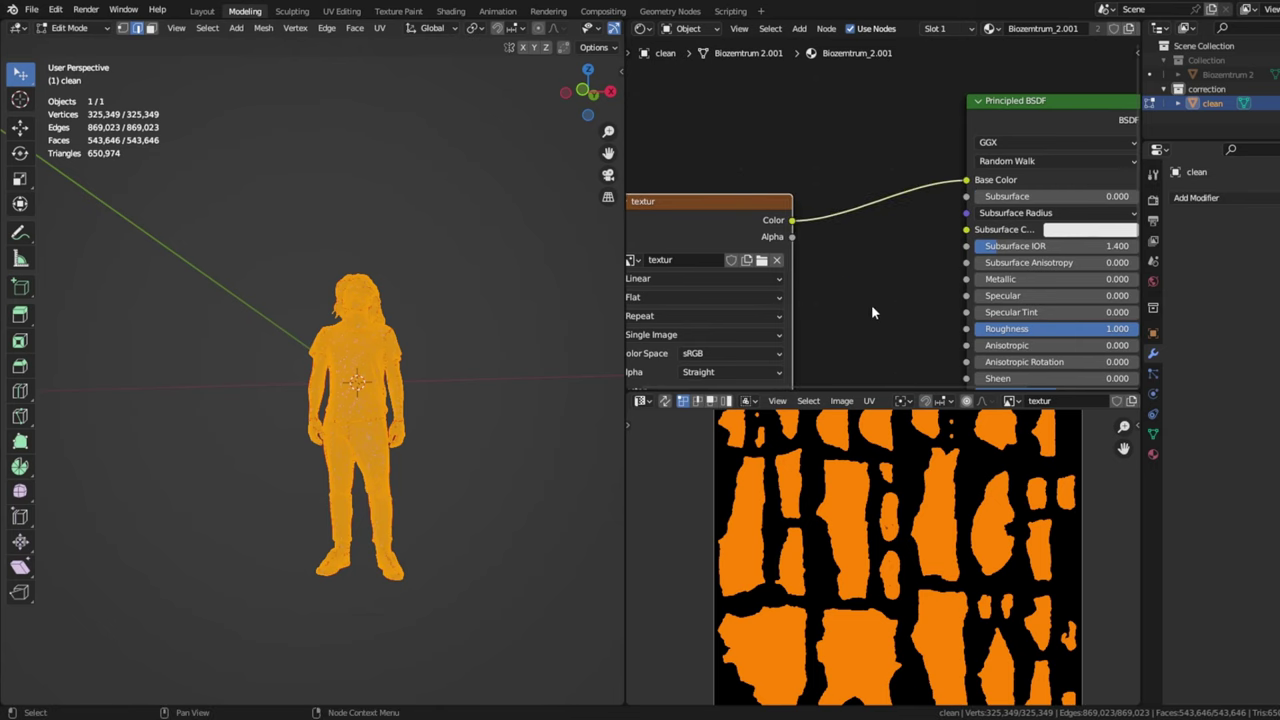
scroll(856, 313, down, 2)
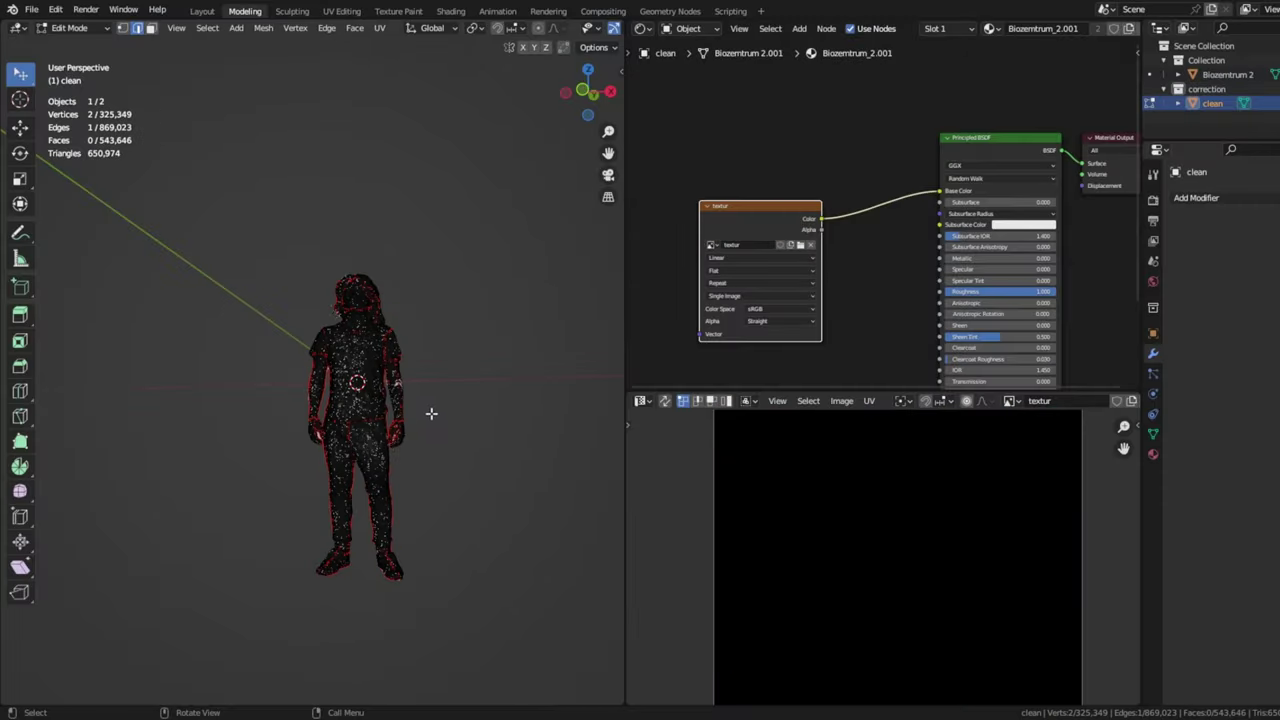
Step: Switch the figure back to Object Mode
scroll(383, 434, up, 3)
click(69, 28)
click(72, 45)
middle_drag(601, 625, 545, 600)
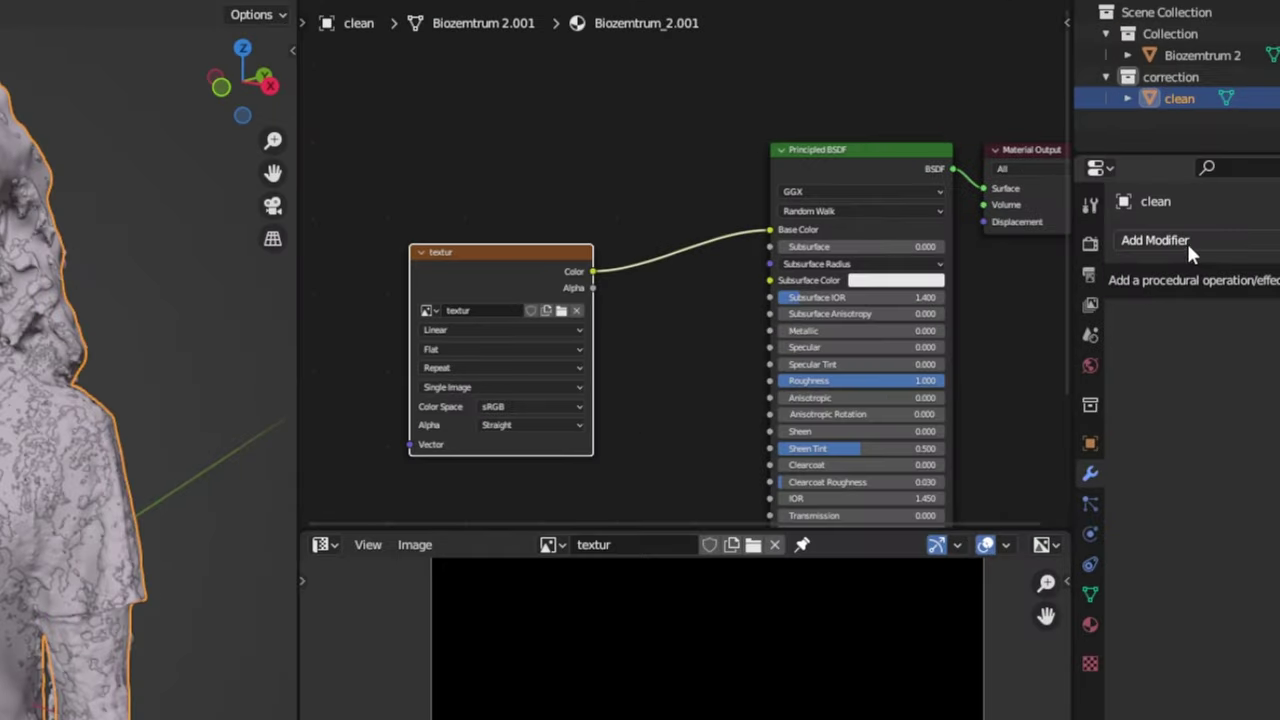
Step: Add a Shrinkwrap modifier with Snap Mode set to Above Surface
click(1188, 243)
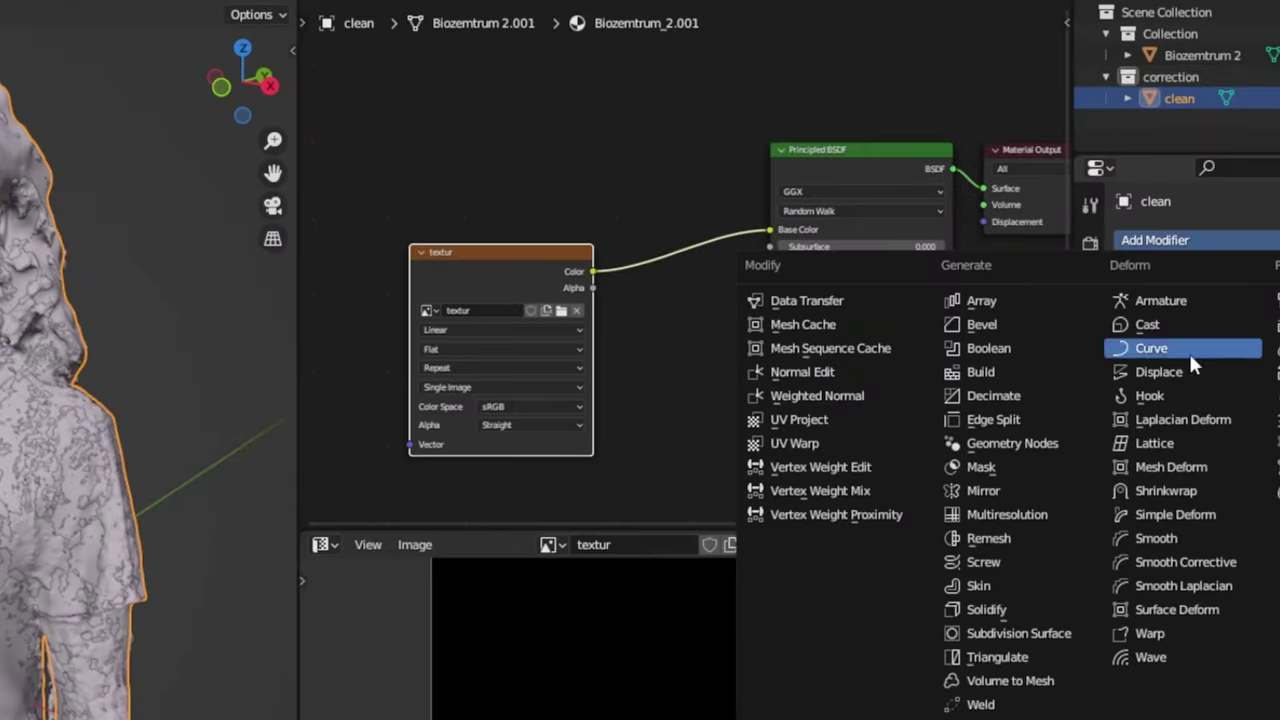
click(1165, 490)
click(1258, 335)
click(1264, 455)
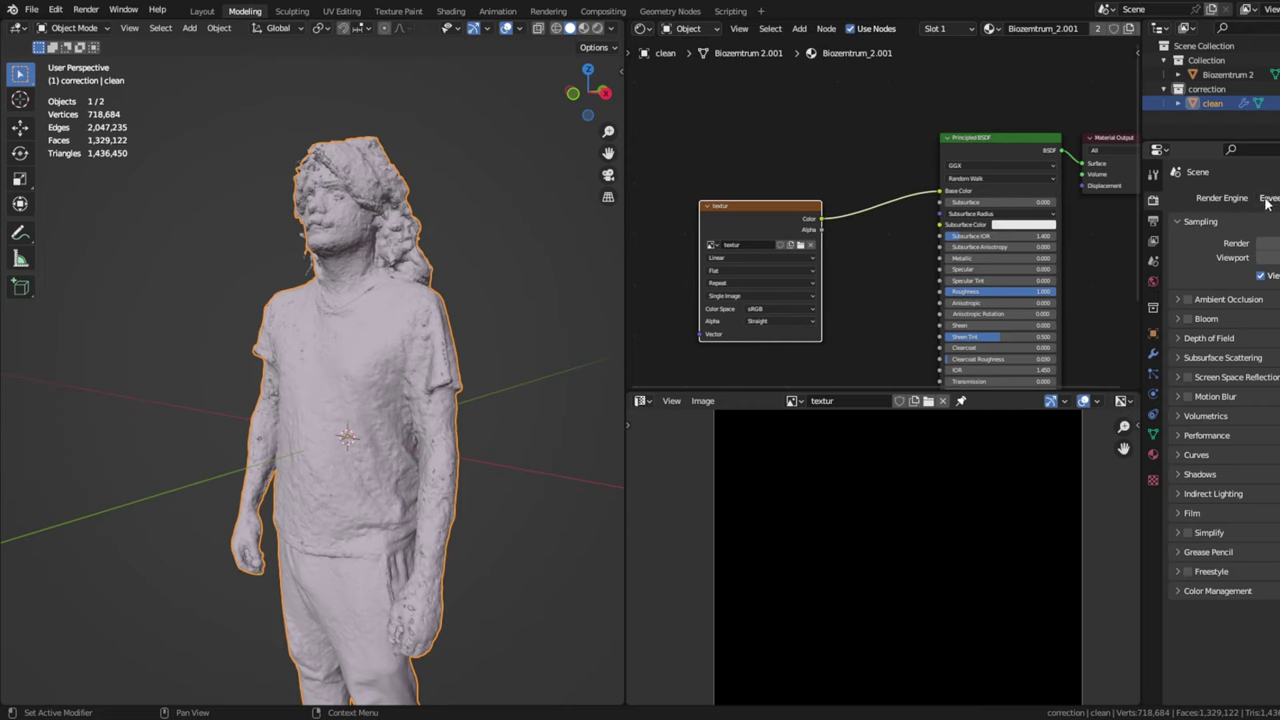
Step: Switch the render engine to Cycles and expand the Bake settings
click(1267, 201)
click(1270, 245)
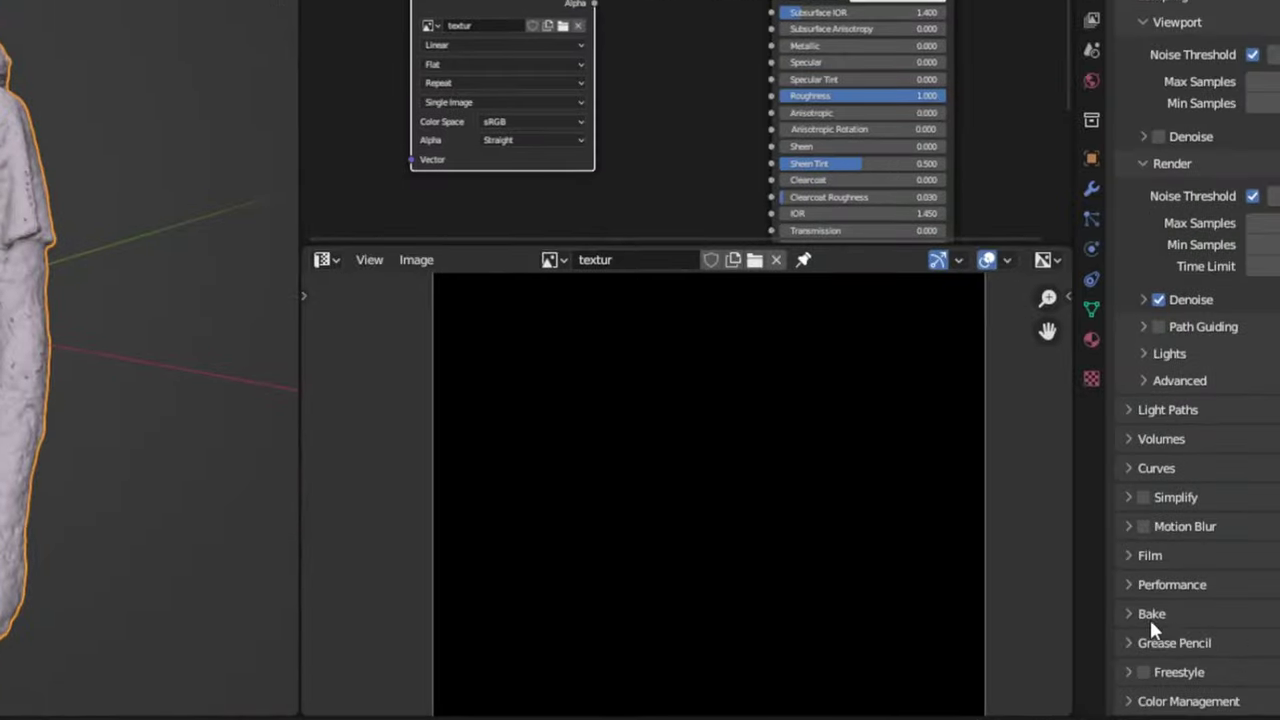
click(1136, 615)
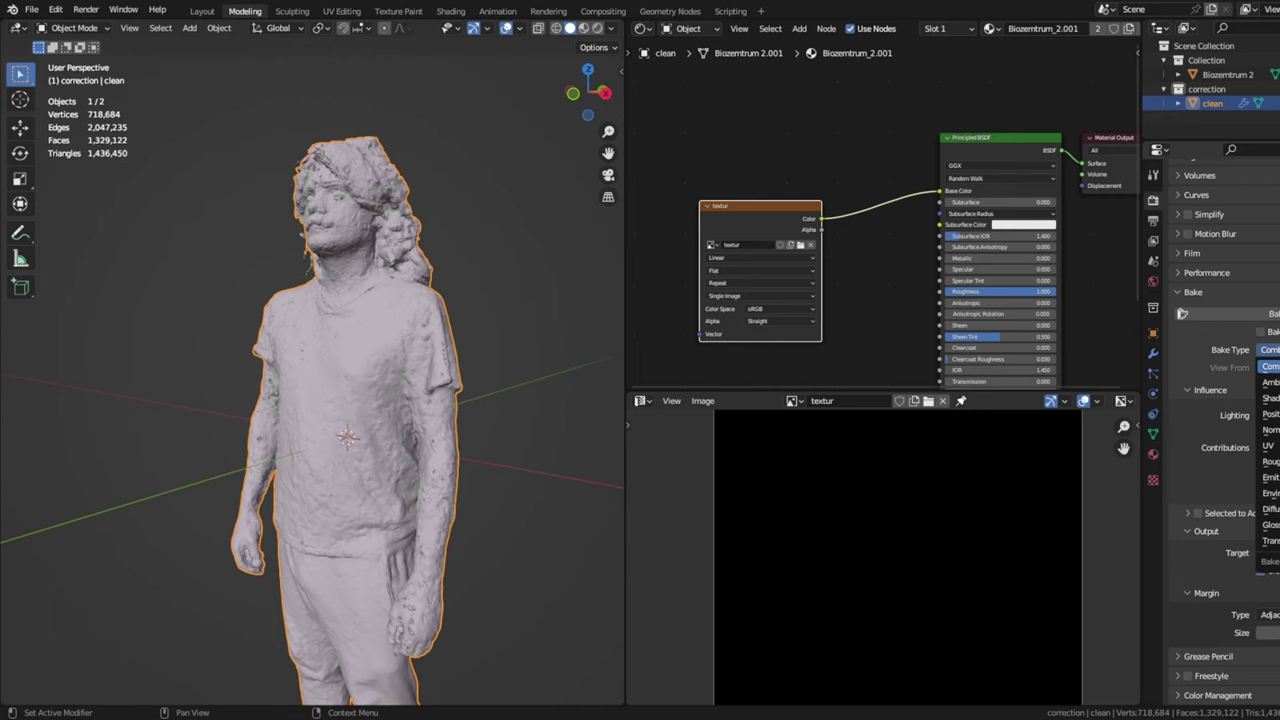
Step: Bake Diffuse selected-to-active from Biozemtrum 2 onto clean, editing the Max Ray Distance
click(1270, 509)
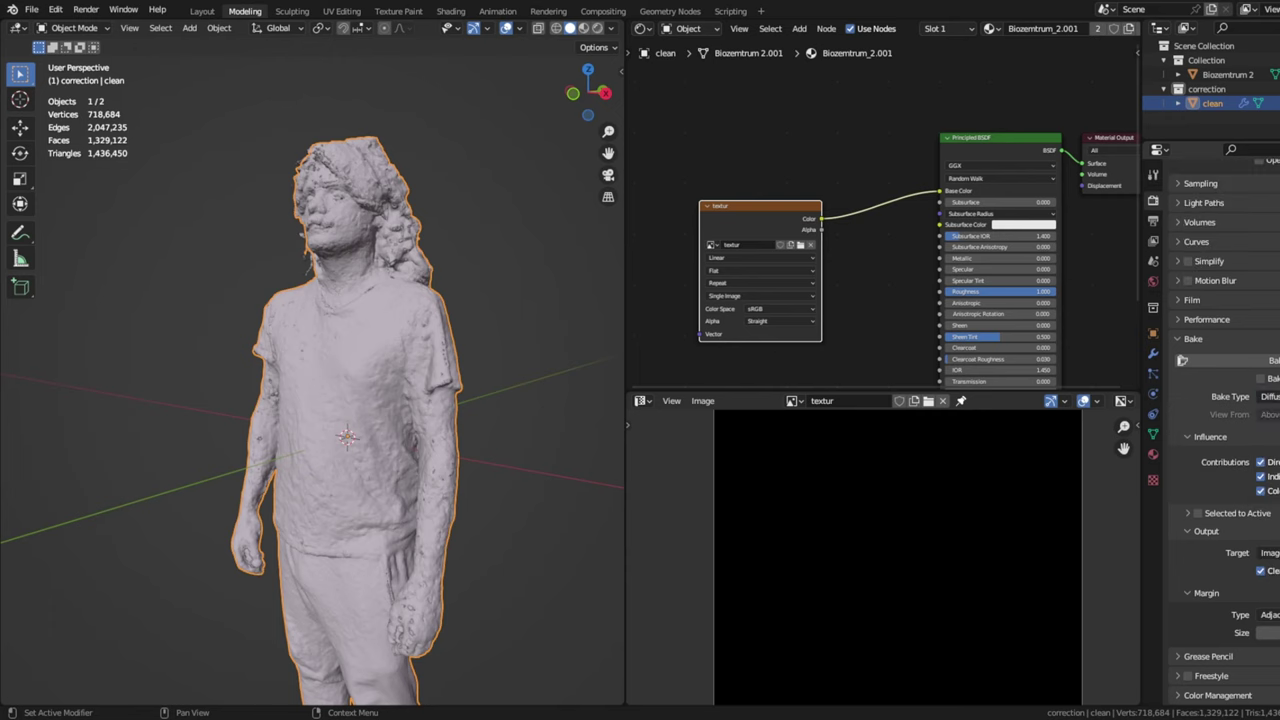
click(1198, 512)
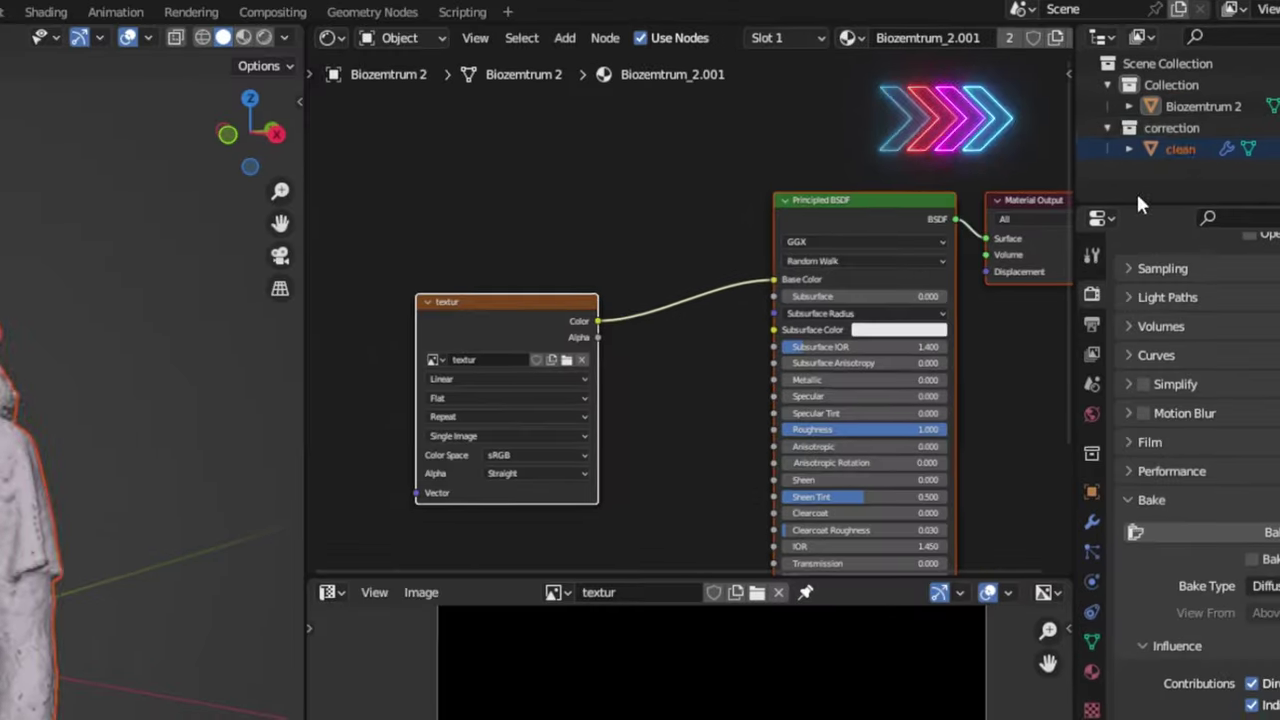
click(1229, 76)
ctrl+click(1221, 104)
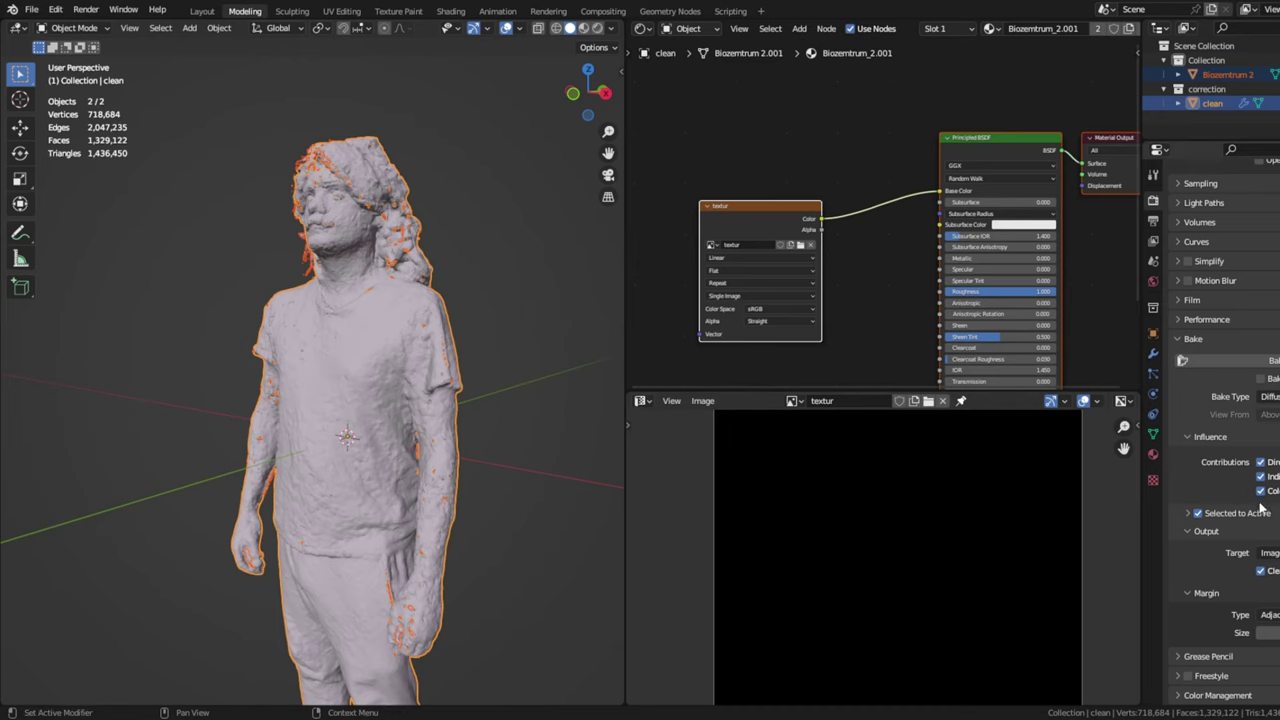
click(1188, 513)
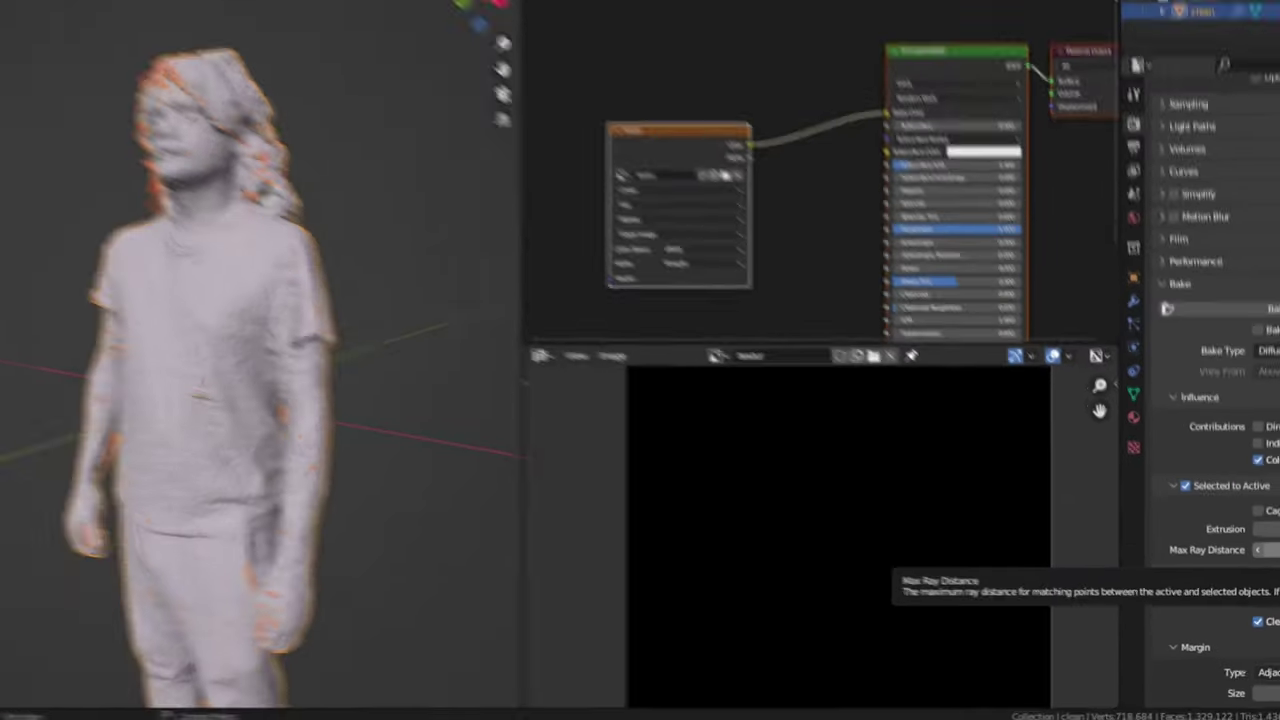
click(1262, 509)
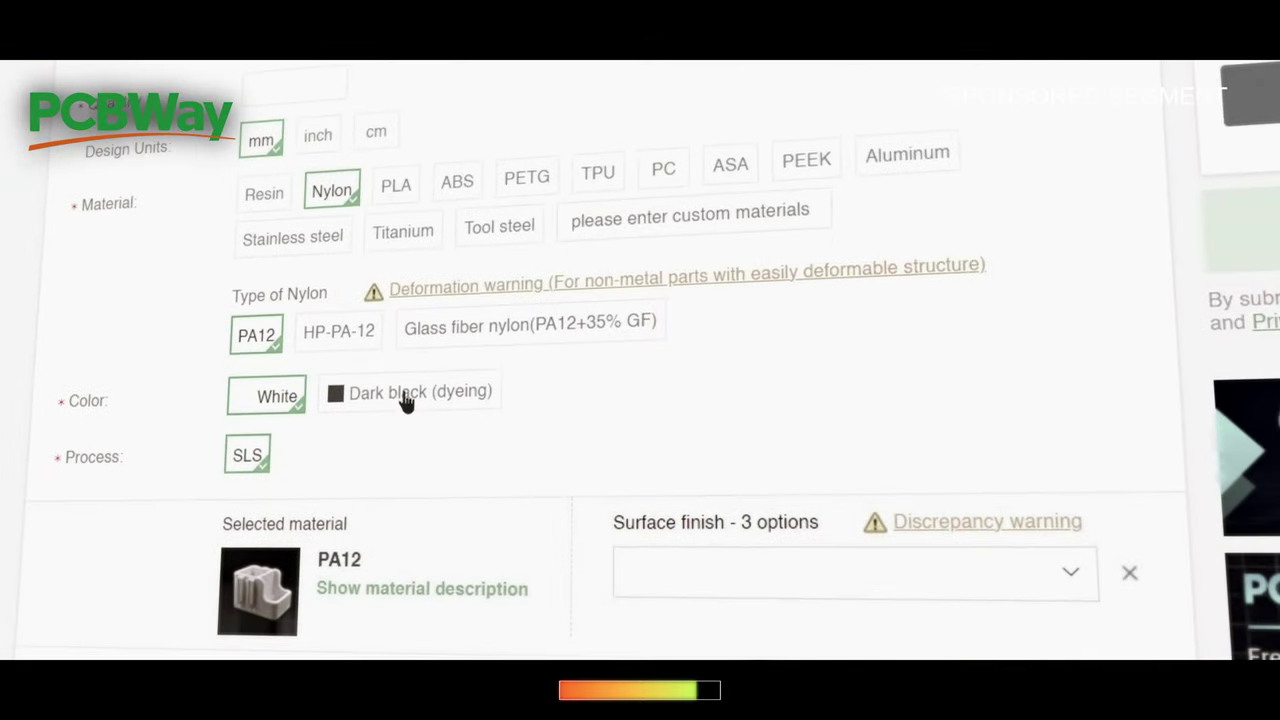
Step: Pick the Dark black (dyeing) colour option on the PCBWay order page
click(405, 400)
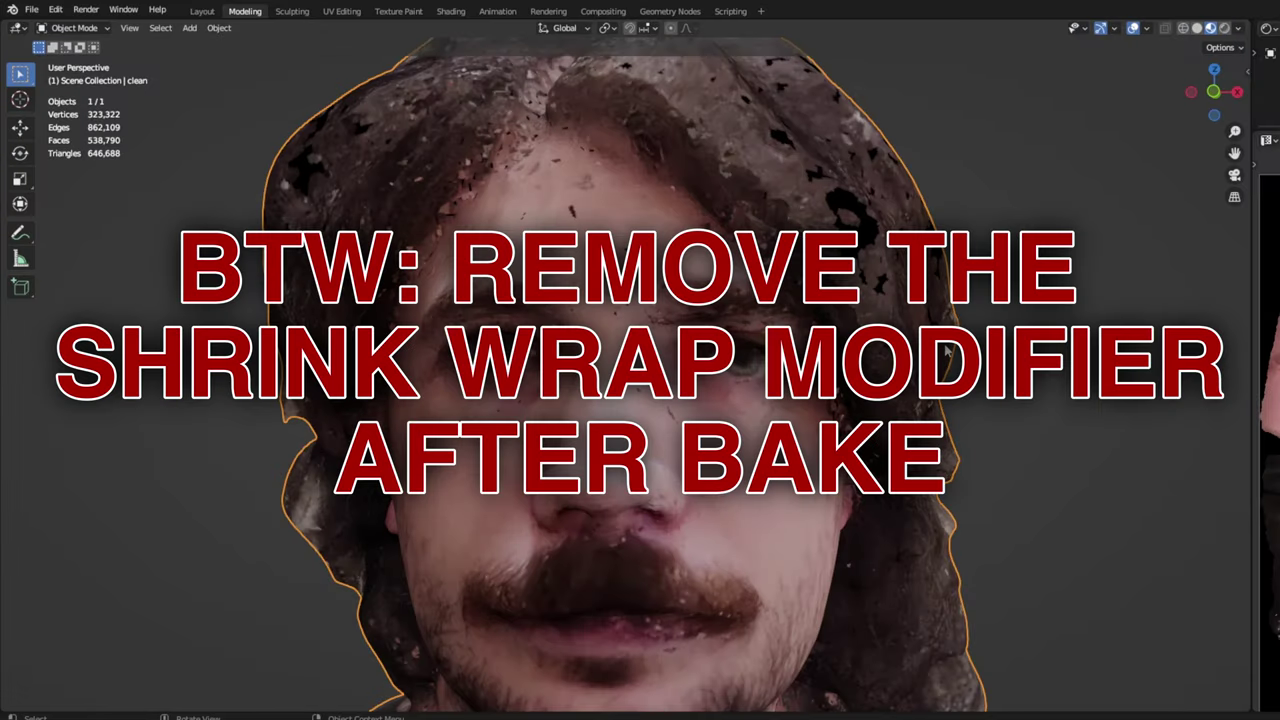
Step: Open the interaction mode dropdown in the 3D viewport header
click(80, 29)
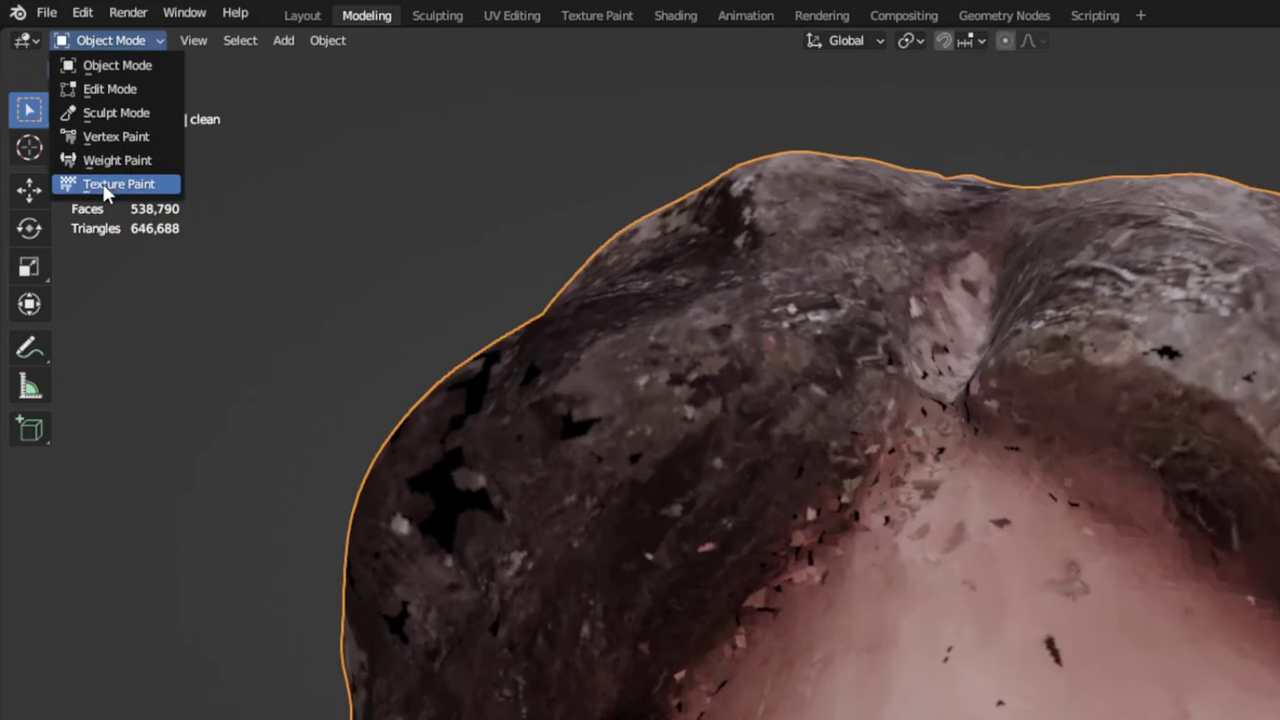
Step: Switch the figure to Texture Paint mode to touch up the baked texture
click(106, 186)
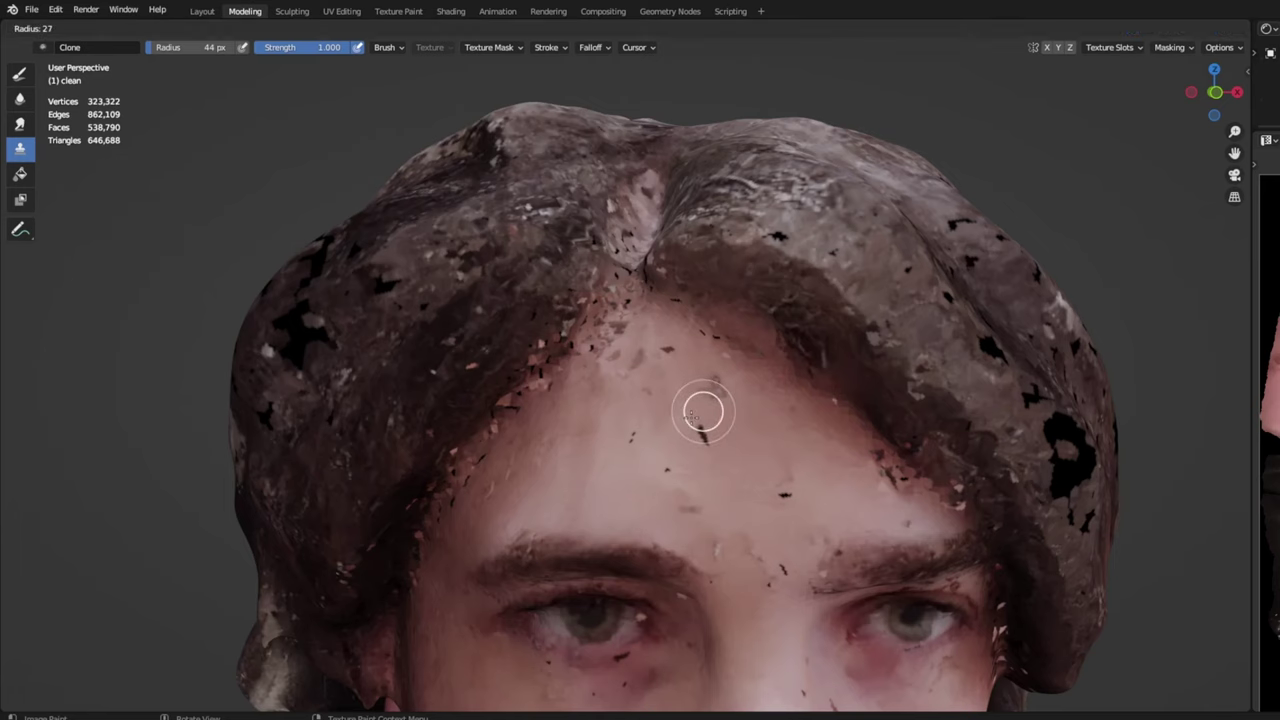
scroll(681, 436, up, 5)
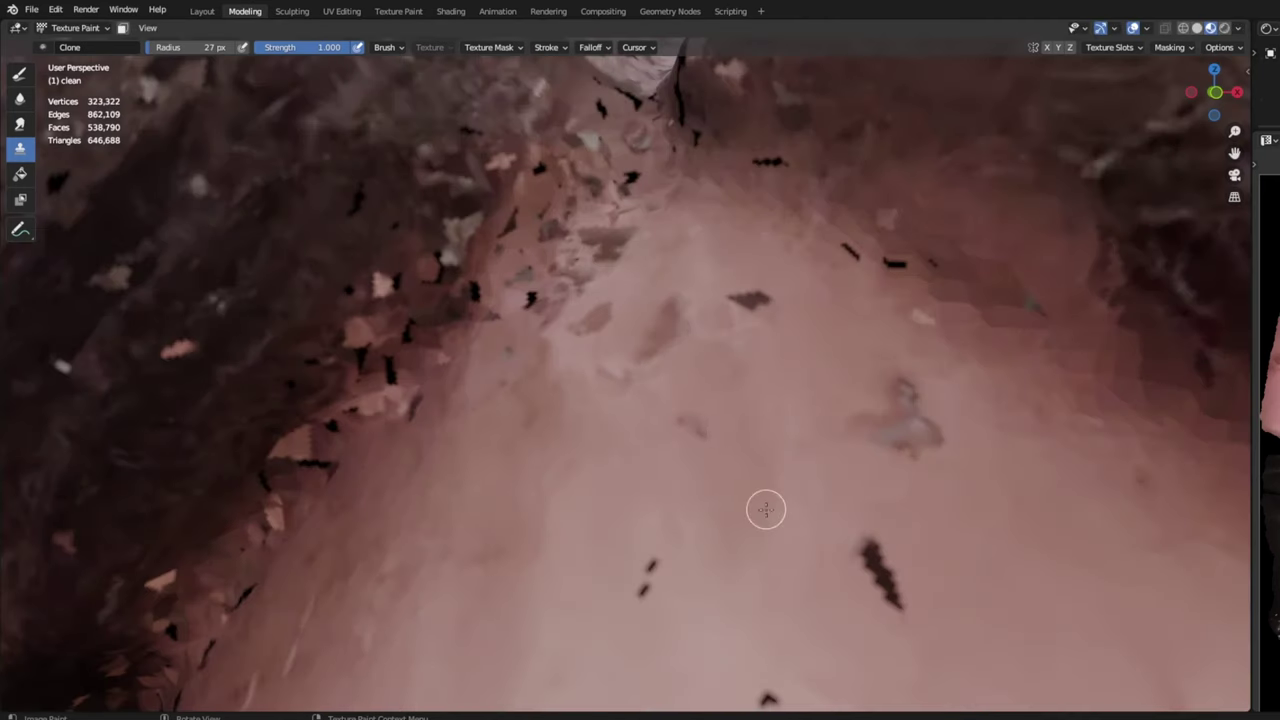
scroll(822, 556, down, 5)
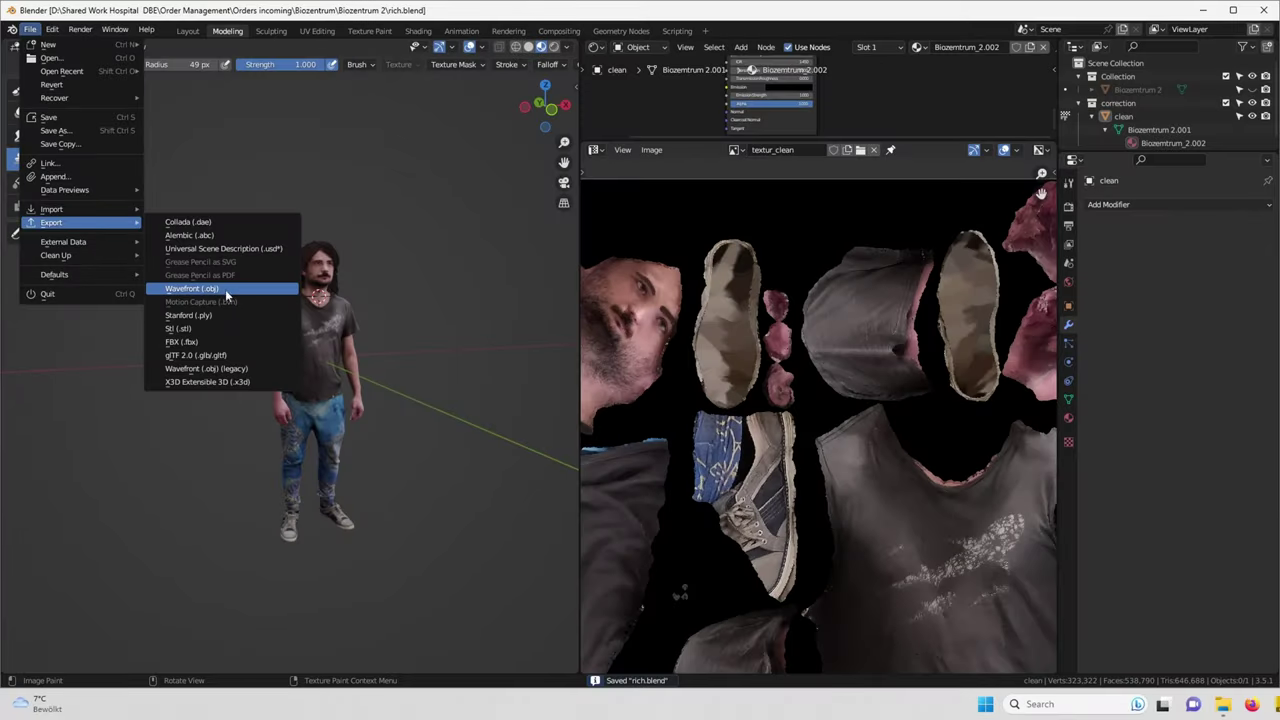
Step: Export the figure as the Wavefront OBJ file rich.obj
click(226, 290)
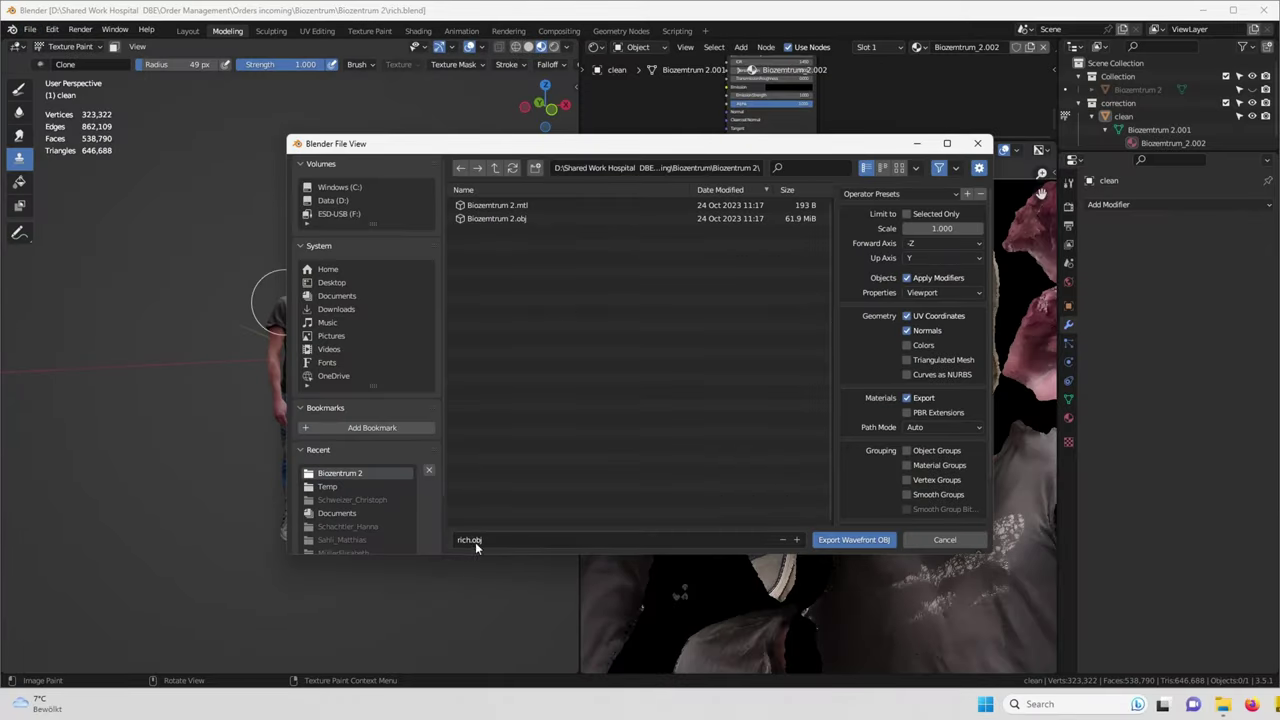
click(820, 538)
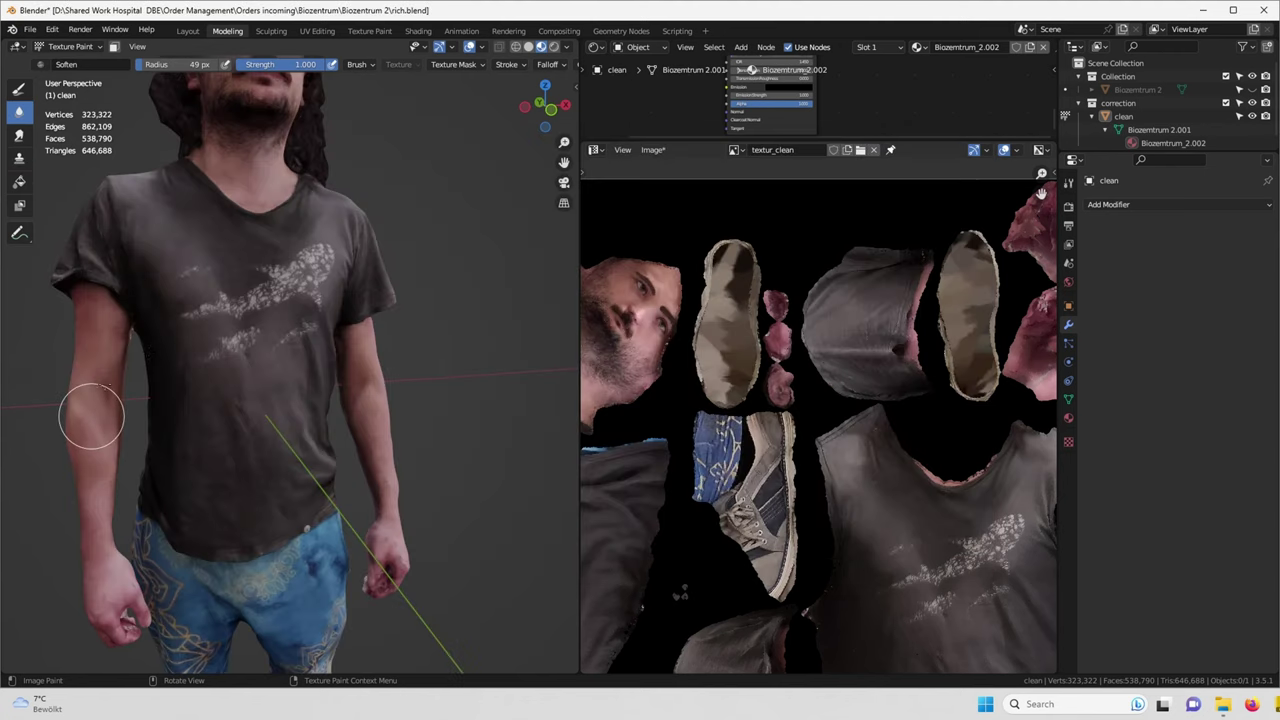
scroll(91, 415, down, 4)
middle_drag(91, 415, 190, 330)
Step: Save the painted texture image as textur_clean.png
click(31, 29)
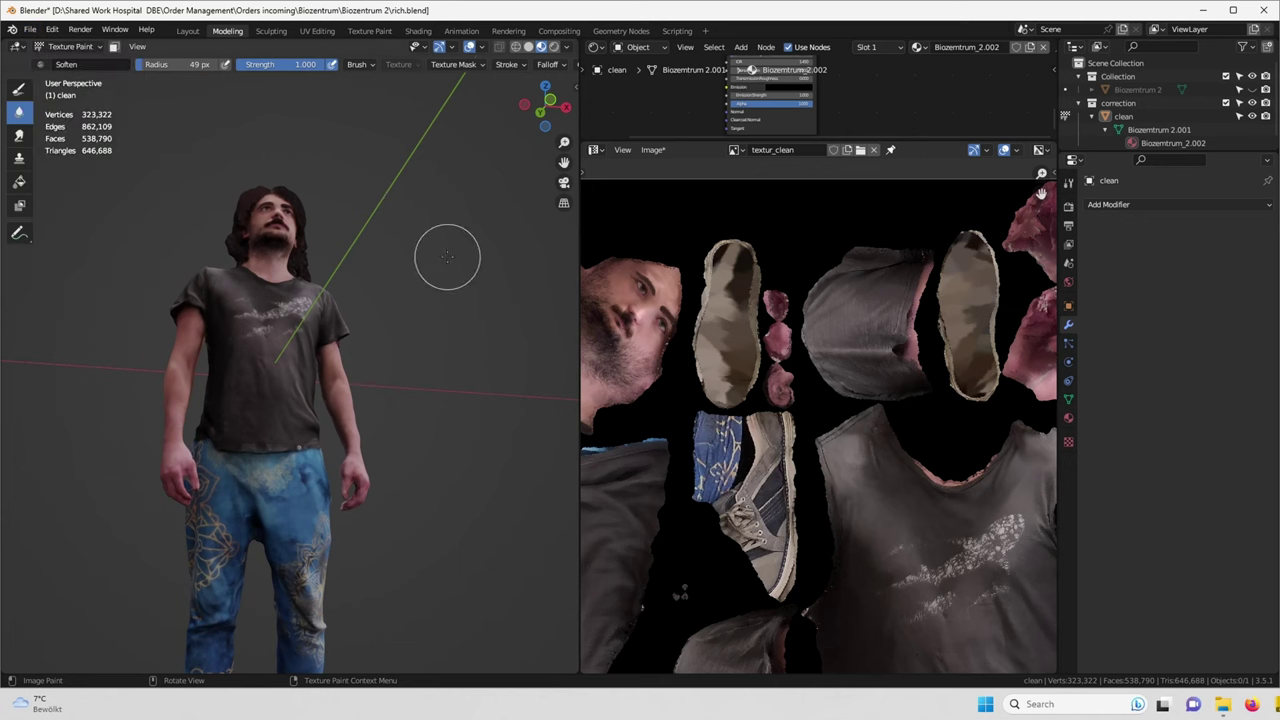
click(654, 150)
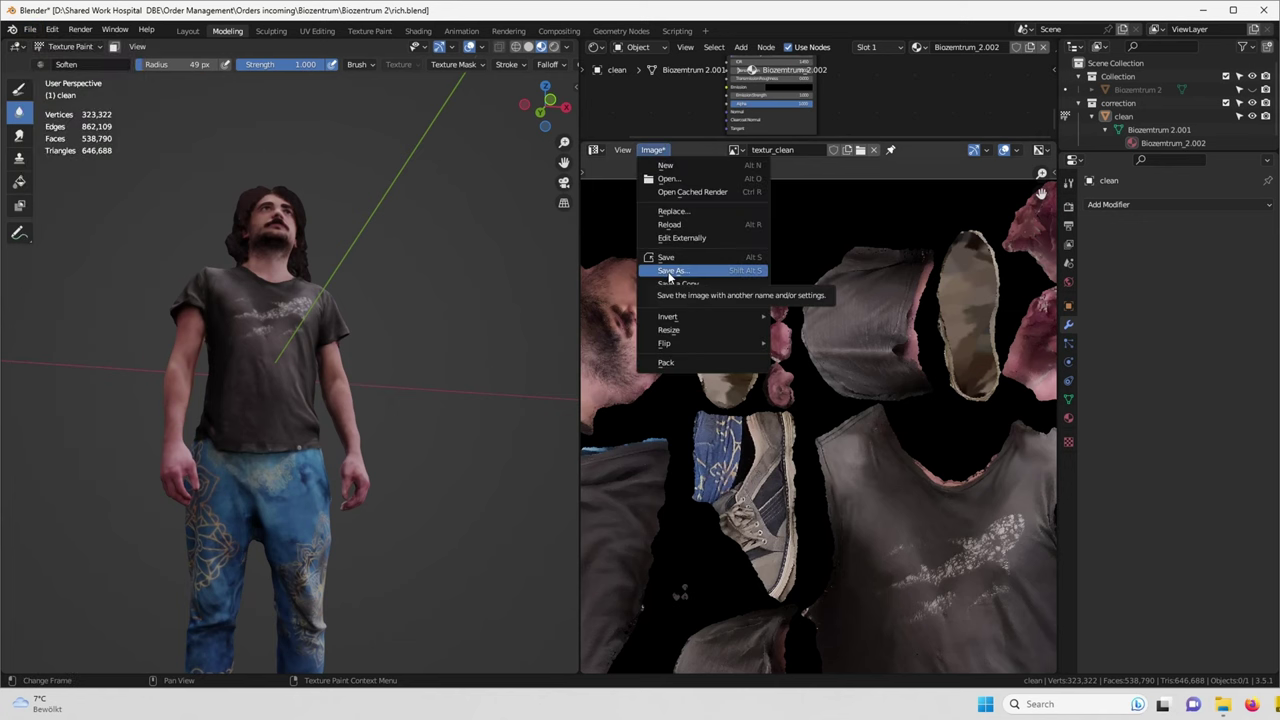
click(670, 273)
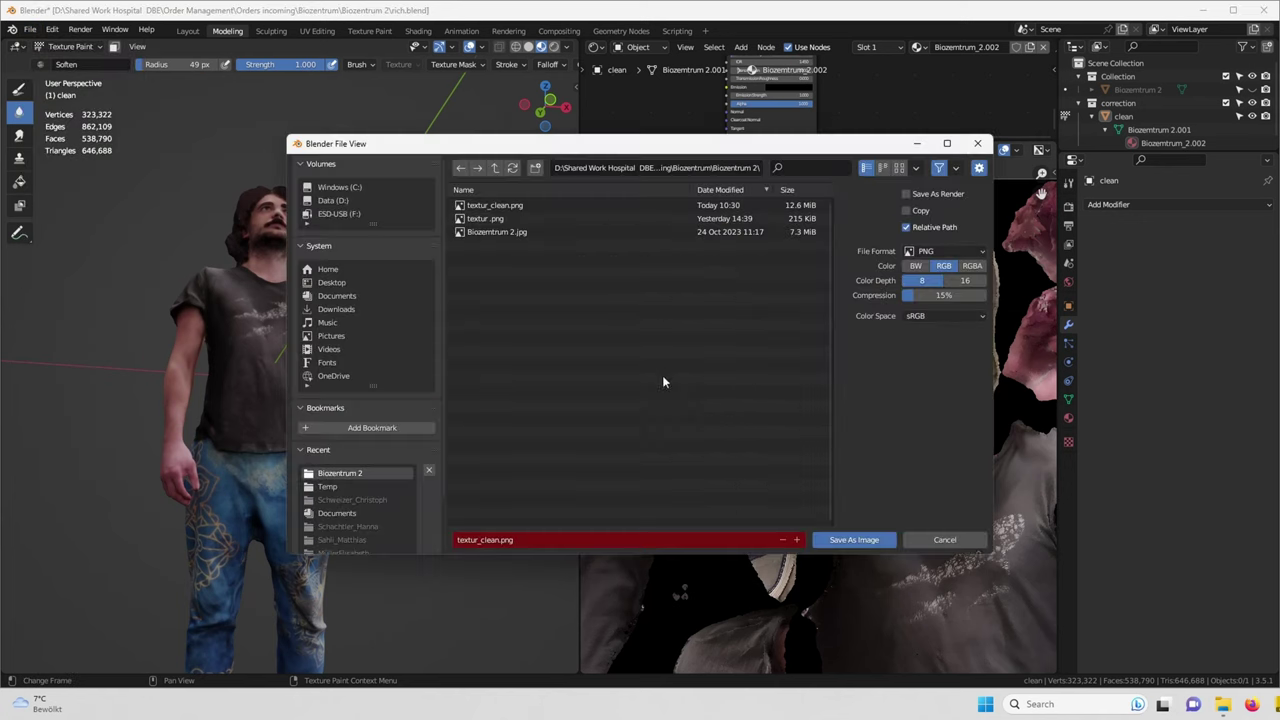
click(855, 540)
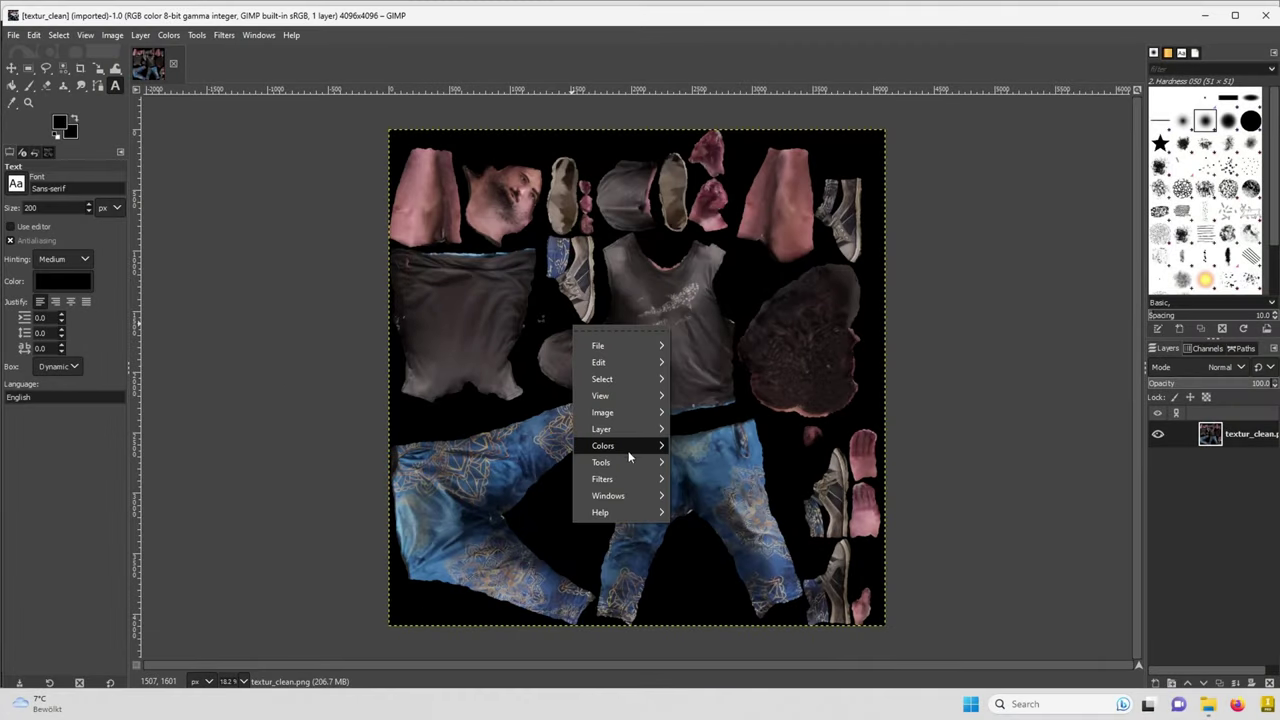
Step: Apply a Shadows-Highlights correction (shadows 18.29, highlights 36.59) to the texture
mouse_move(628, 450)
click(757, 377)
ctrl+scroll(537, 309, up, 3)
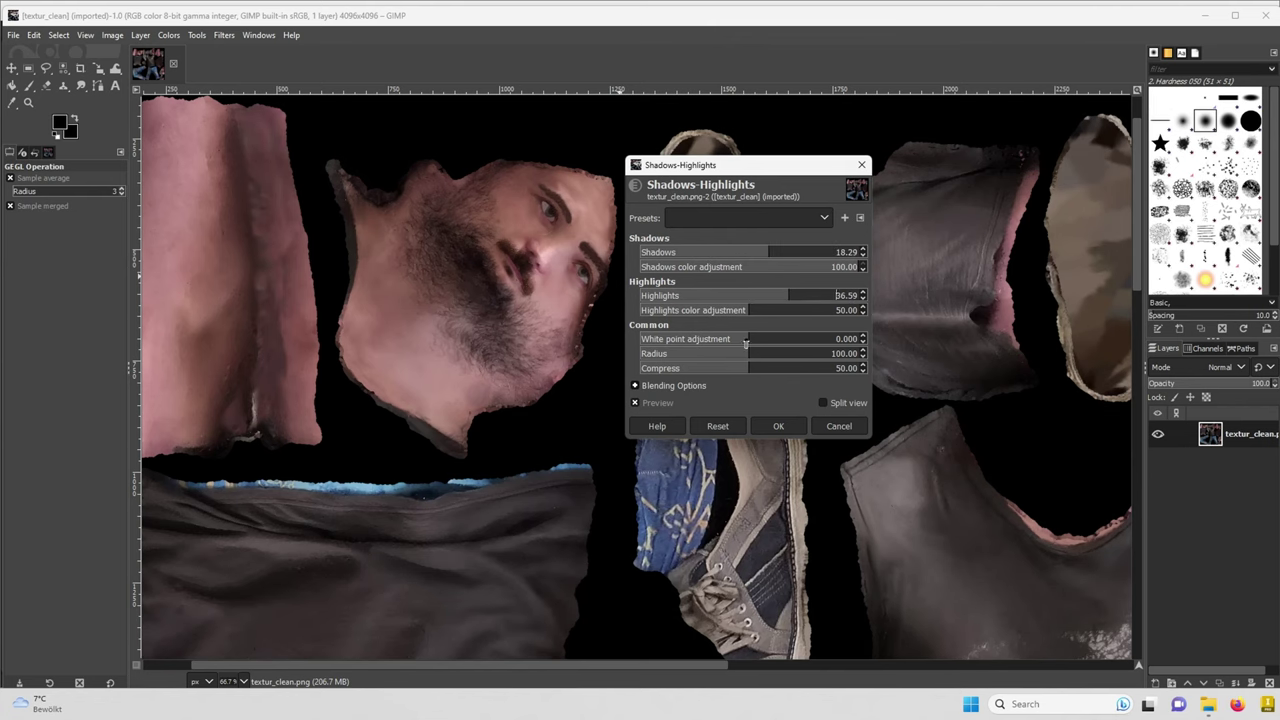
drag(825, 338, 832, 341)
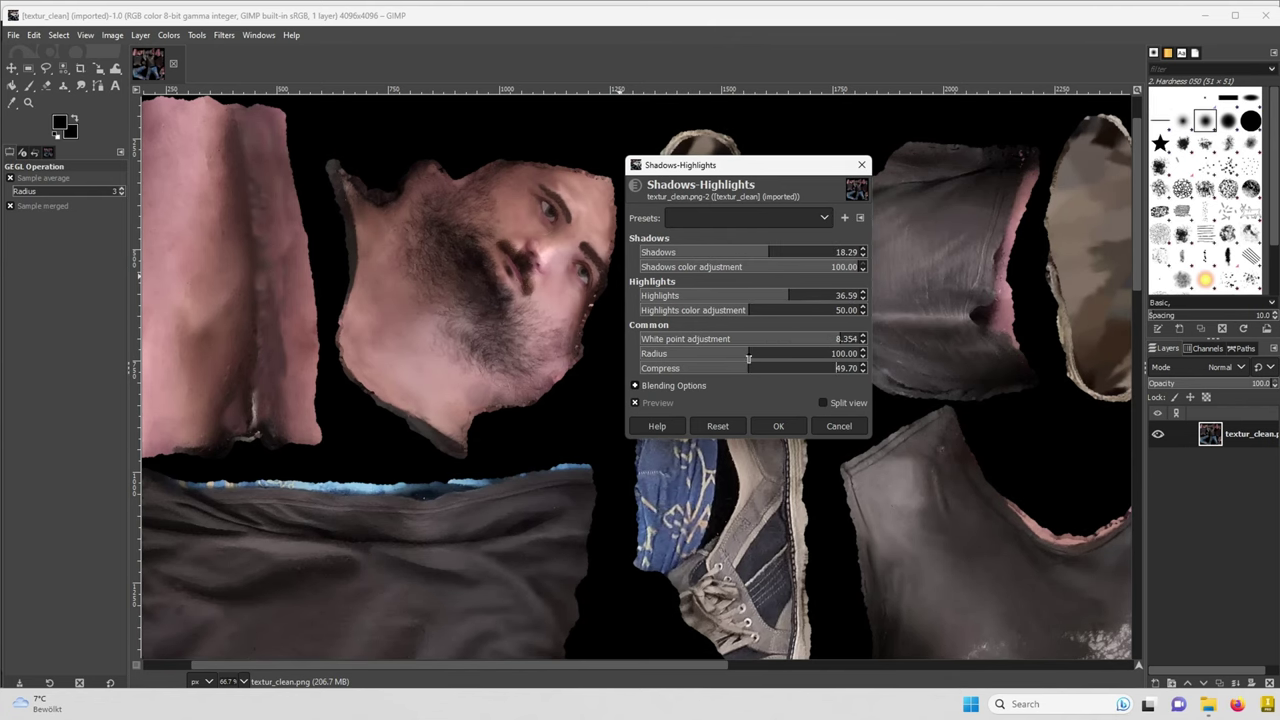
scroll(1071, 509, down, 5)
scroll(1071, 509, left, 5)
drag(700, 165, 472, 165)
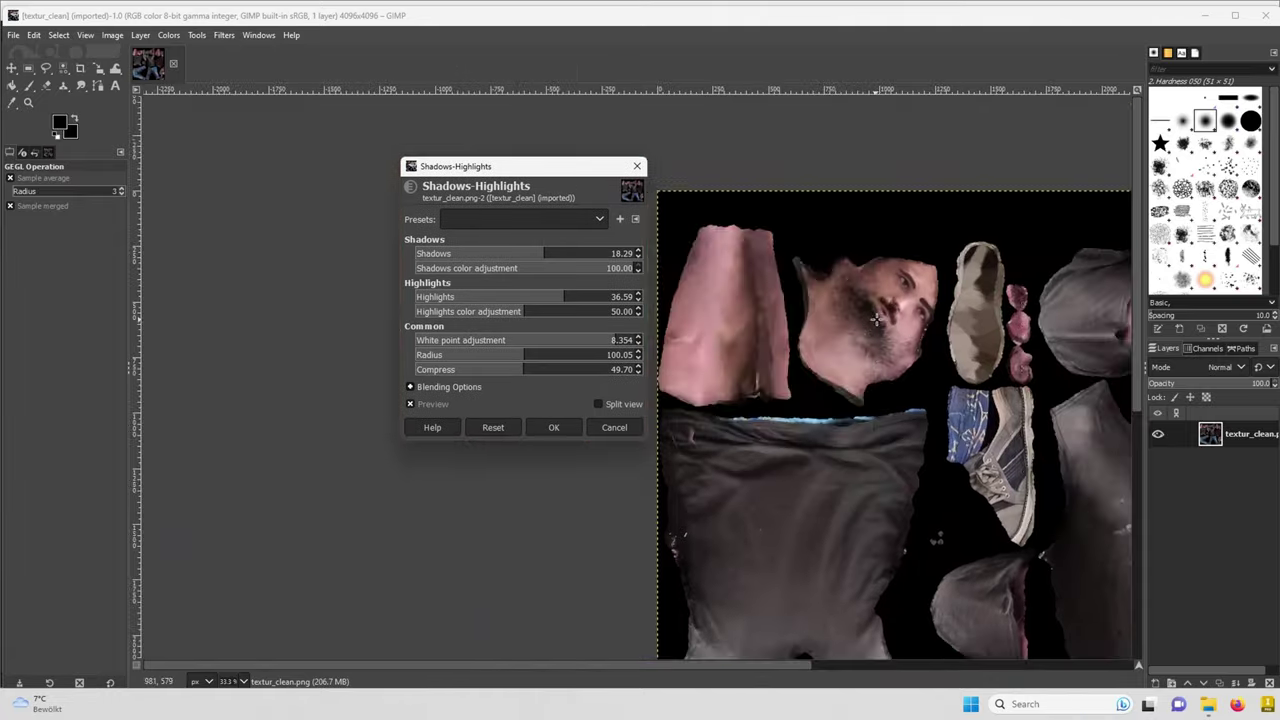
key(1)
click(552, 426)
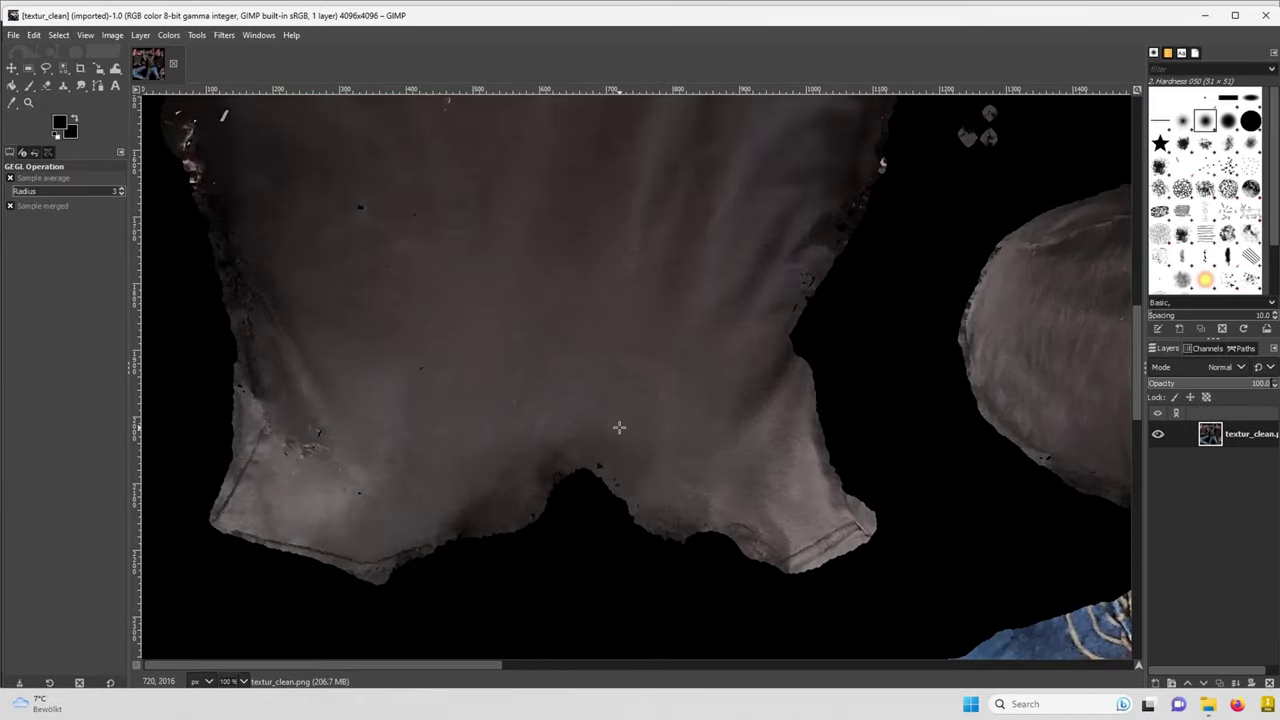
Step: Try the Brightness-Contrast adjustment, then close its dialog
ctrl+scroll(620, 426, down, 4)
right_click(541, 248)
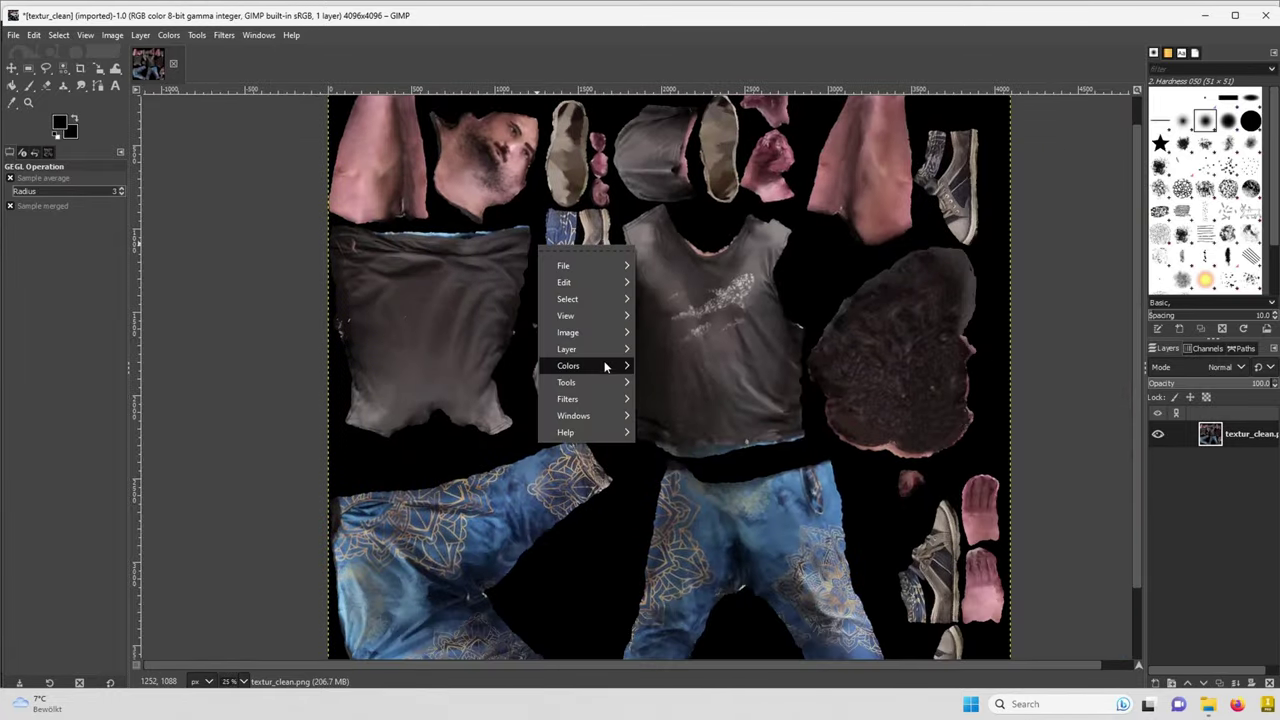
click(690, 490)
drag(600, 220, 734, 206)
ctrl+scroll(620, 426, up, 4)
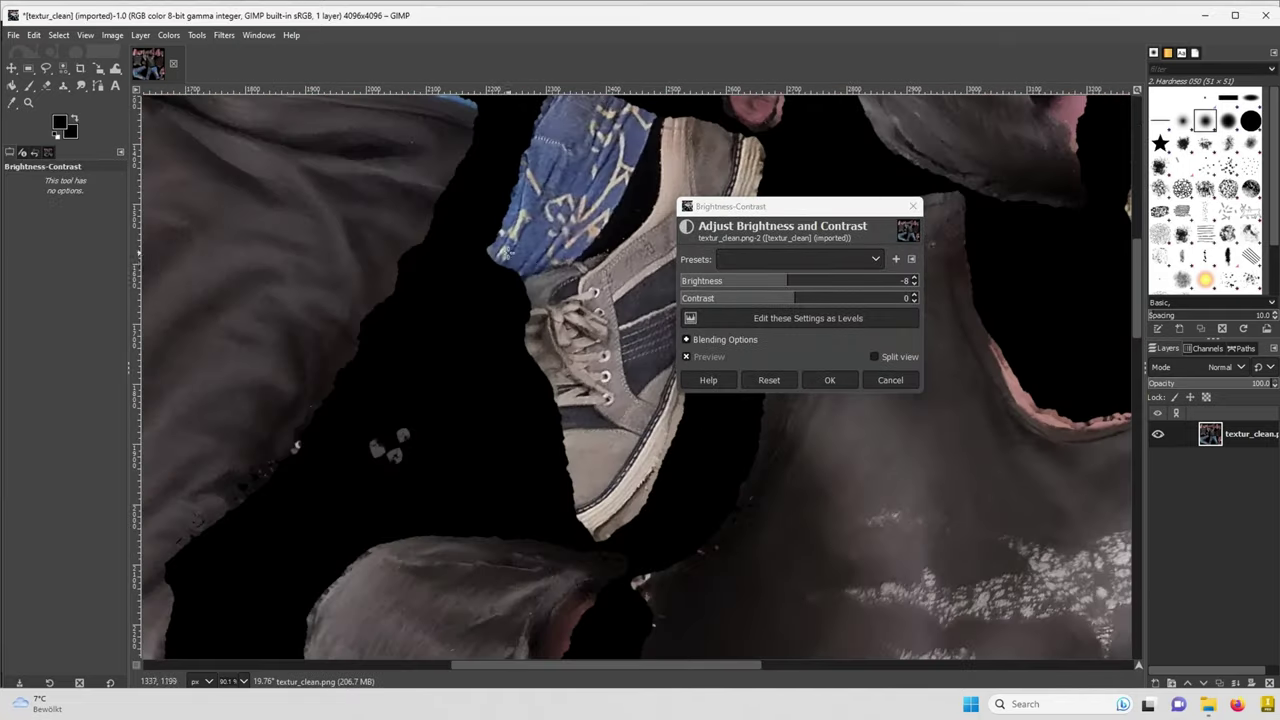
key(Escape)
Step: Undo the accidental shear of the image
ctrl+scroll(647, 278, down, 4)
key(y)
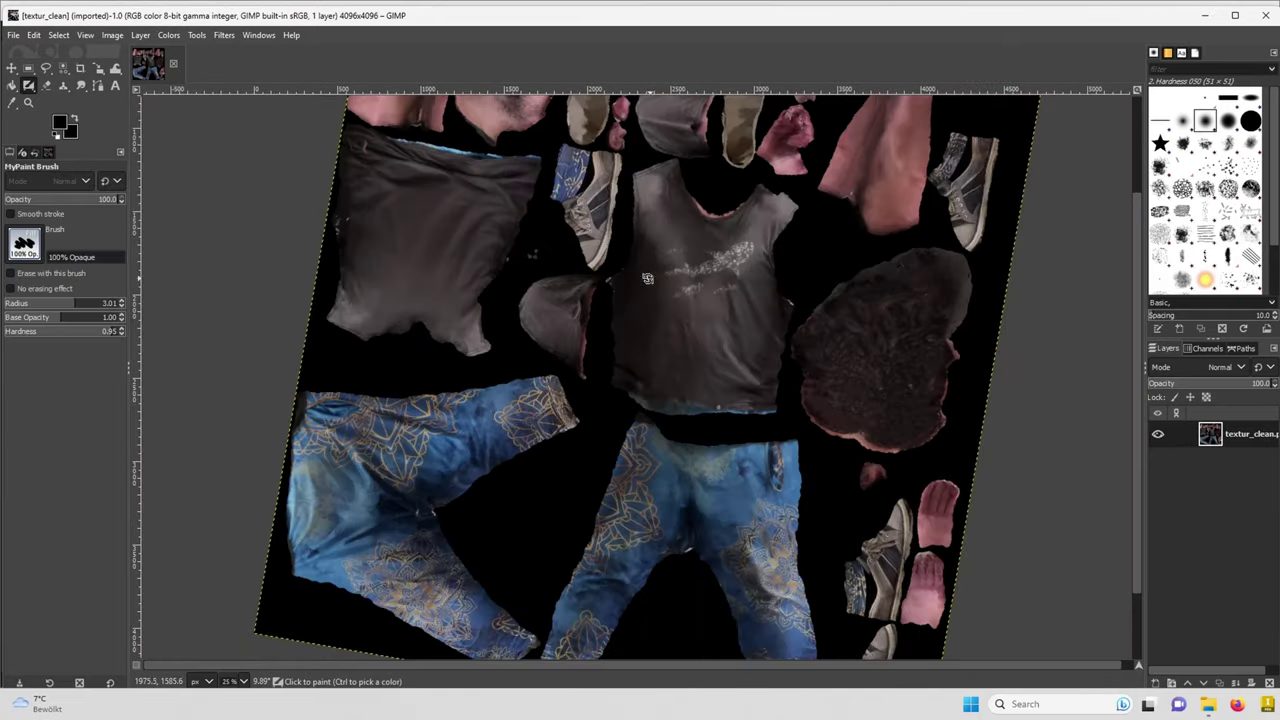
key(ctrl+z)
ctrl+scroll(640, 277, down, 1)
click(13, 34)
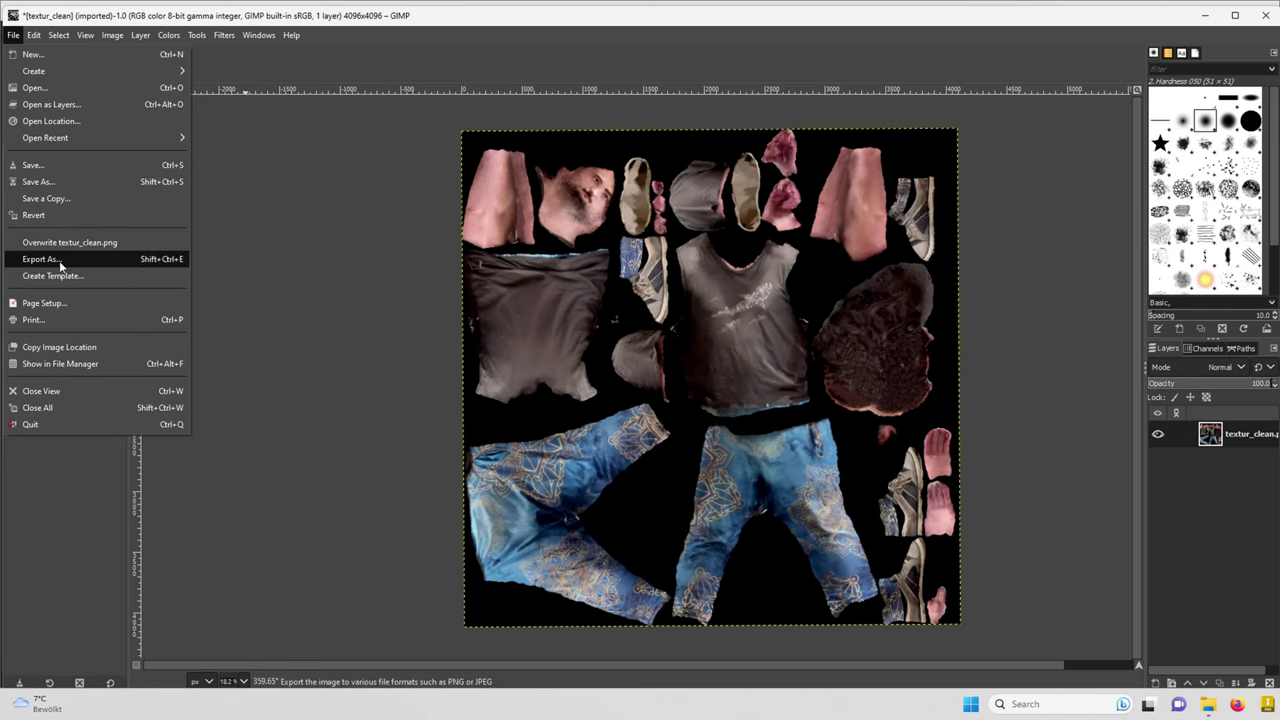
Step: Overwrite textur_clean.png, then open rich.obj in Meshmixer and orbit to view the figure
click(67, 246)
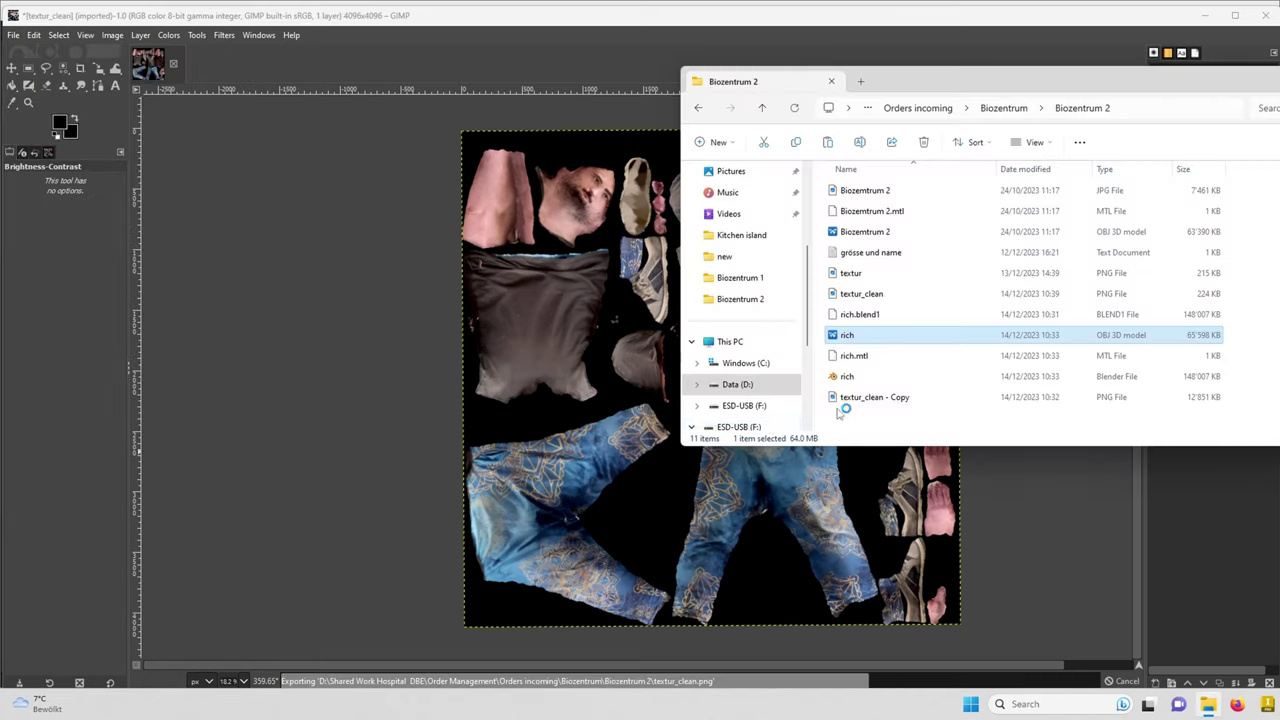
double_click(849, 331)
right_drag(762, 410, 760, 500)
scroll(748, 400, up, 5)
right_drag(654, 494, 565, 581)
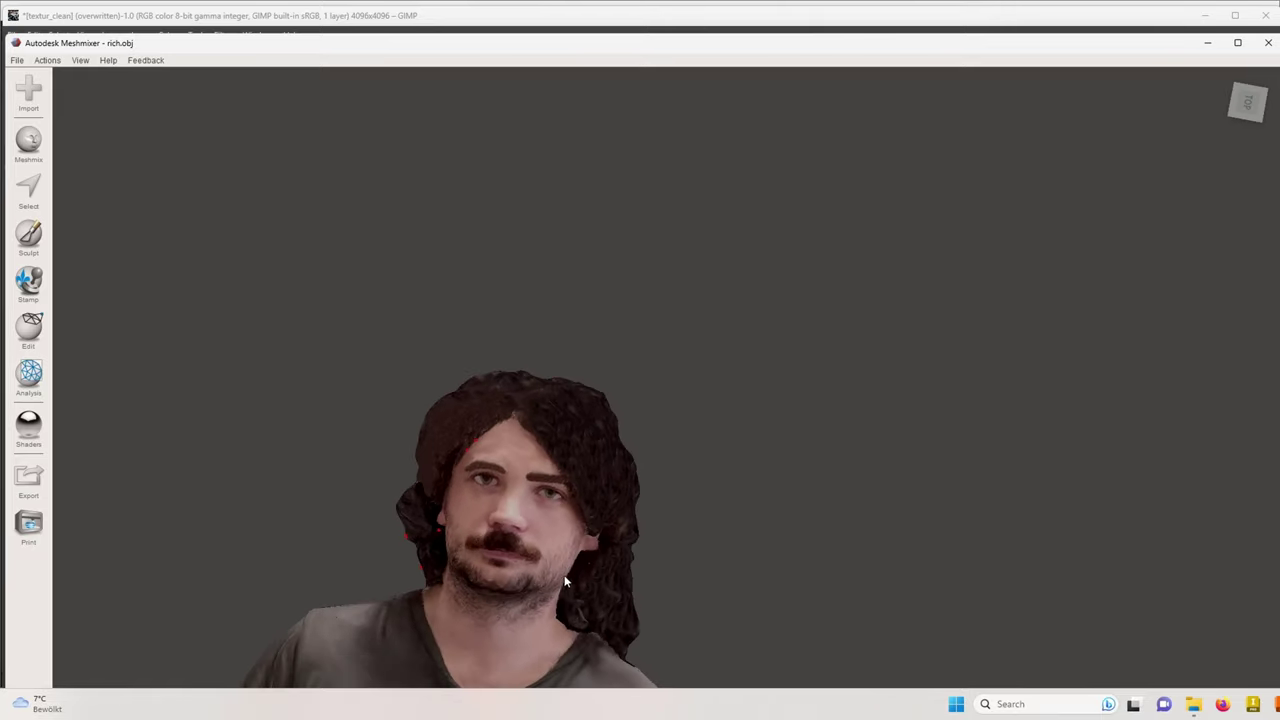